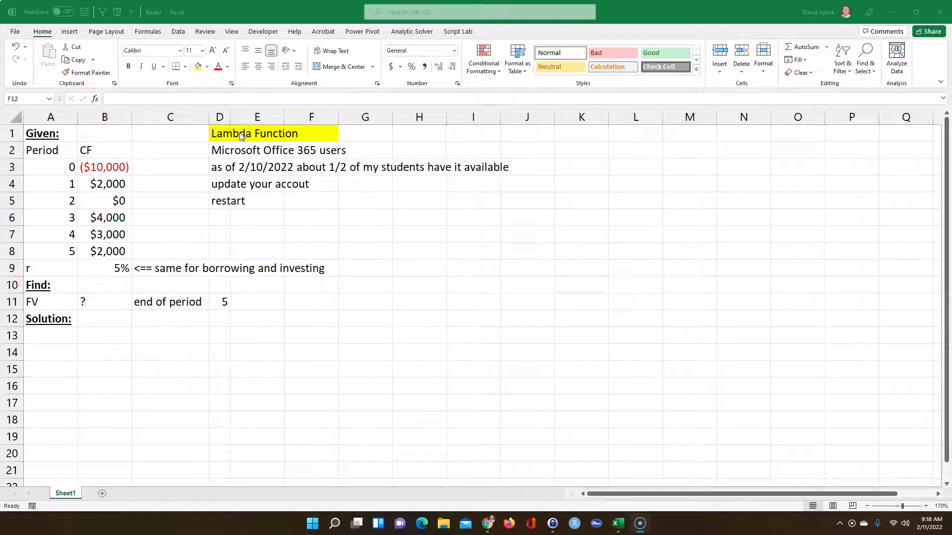
# Type NPV into cell A13 as the first method's label
pyautogui.click(40, 336)
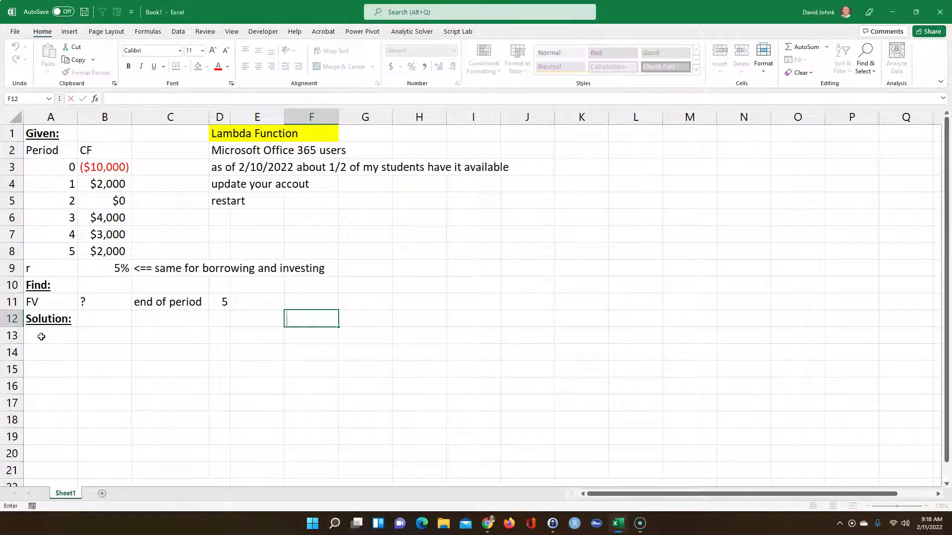
pyautogui.click(41, 337)
pyautogui.write('NPV')
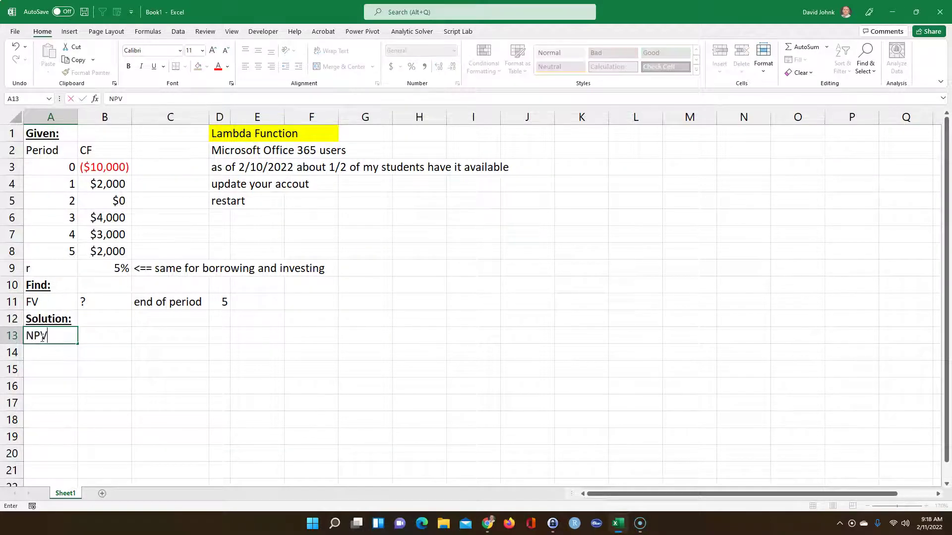
pyautogui.click(107, 373)
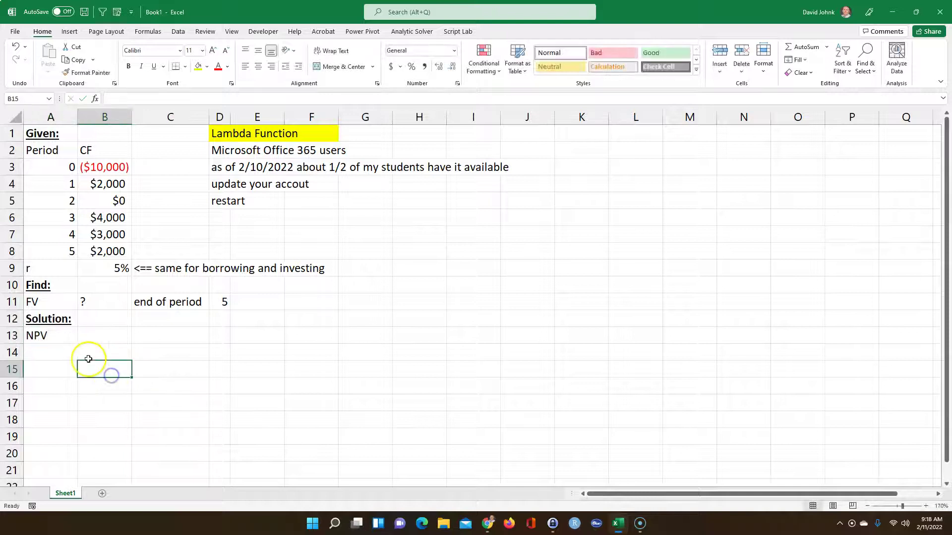
pyautogui.click(43, 336)
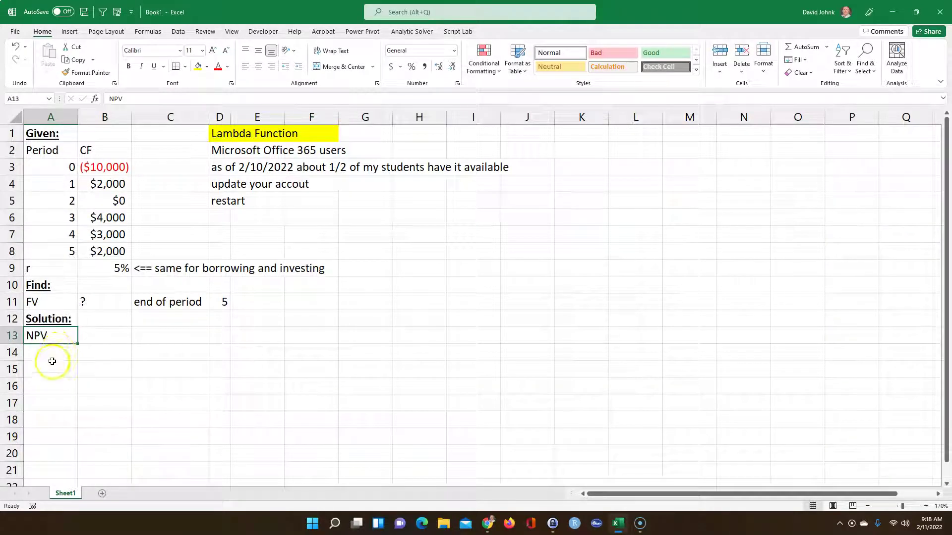
pyautogui.click(49, 338)
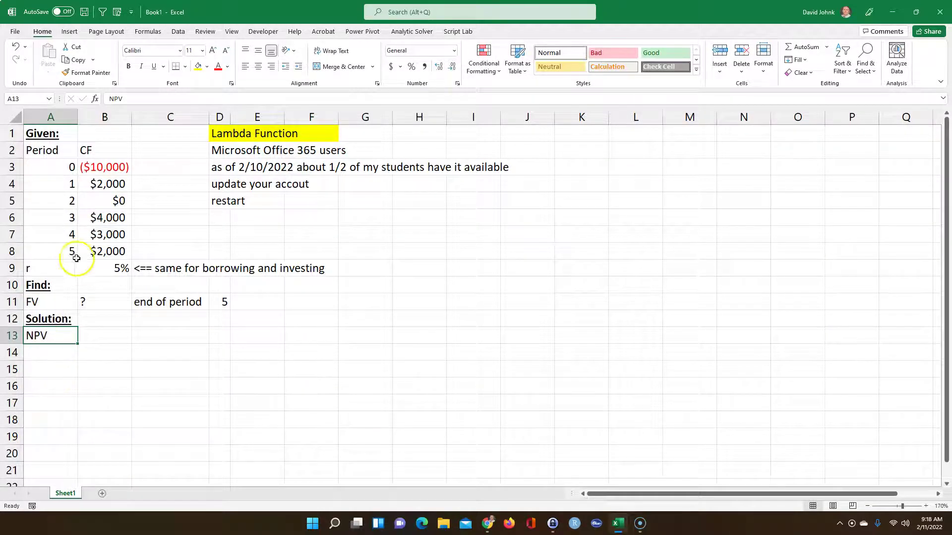
pyautogui.moveTo(36, 379); pyautogui.dragTo(37, 370)
pyautogui.click(59, 333)
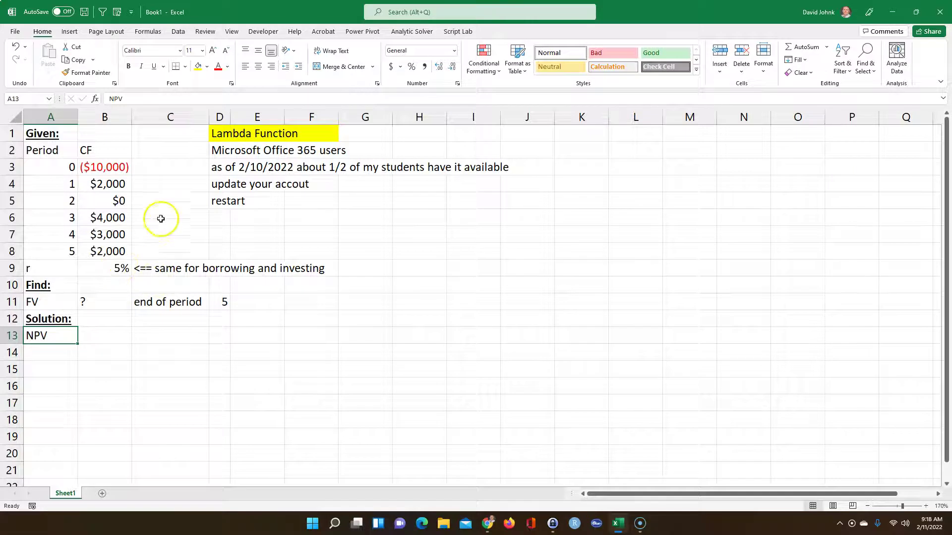
# Review the Lambda Function notes in D1:D3, highlighting the heading and the availability note
pyautogui.click(219, 132)
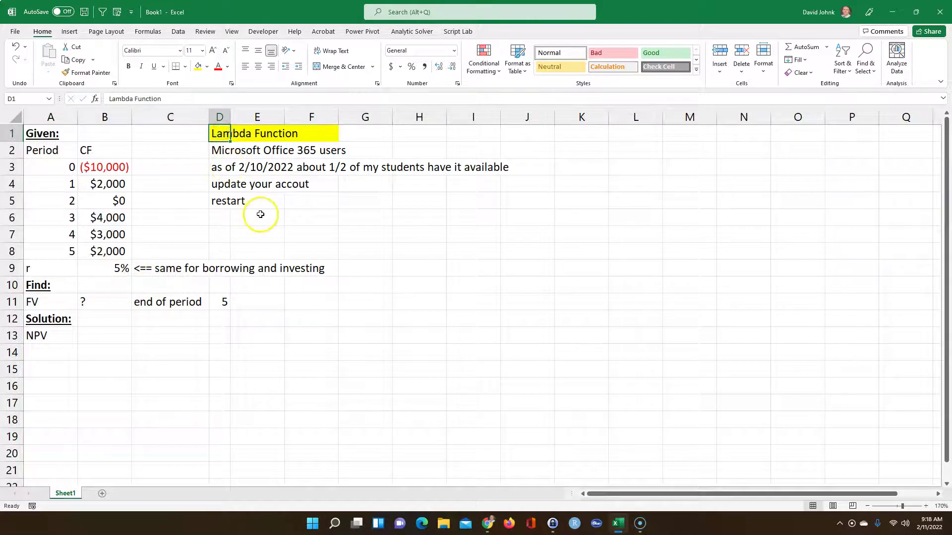
pyautogui.moveTo(219, 130); pyautogui.dragTo(312, 129)
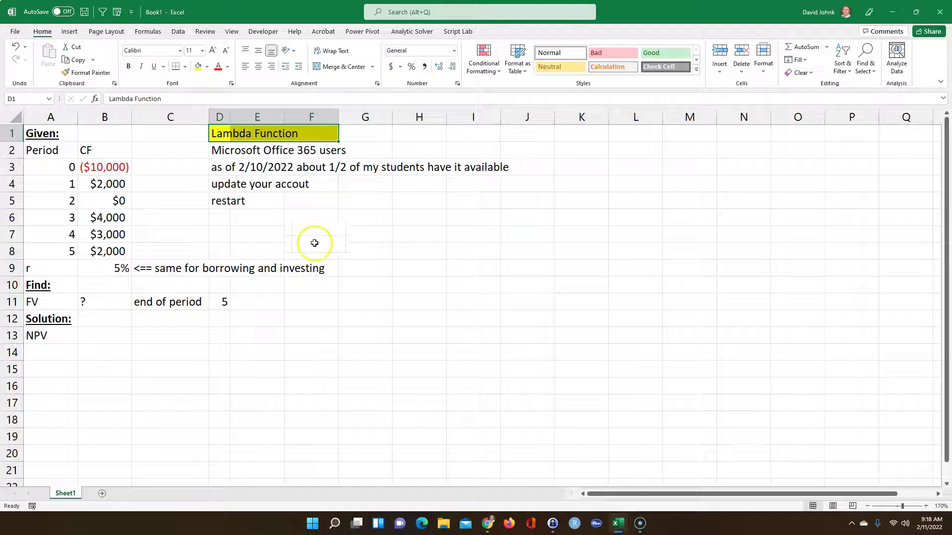
pyautogui.click(311, 235)
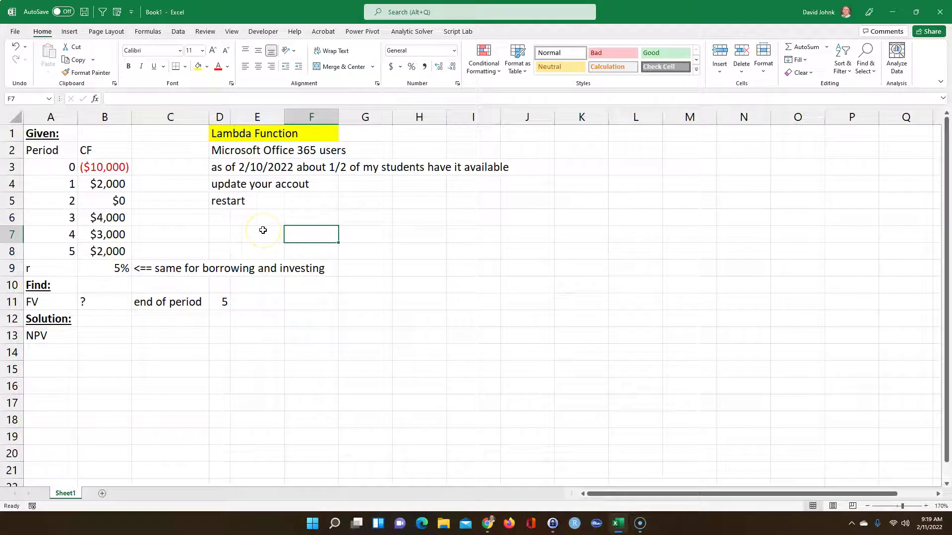
pyautogui.click(228, 133)
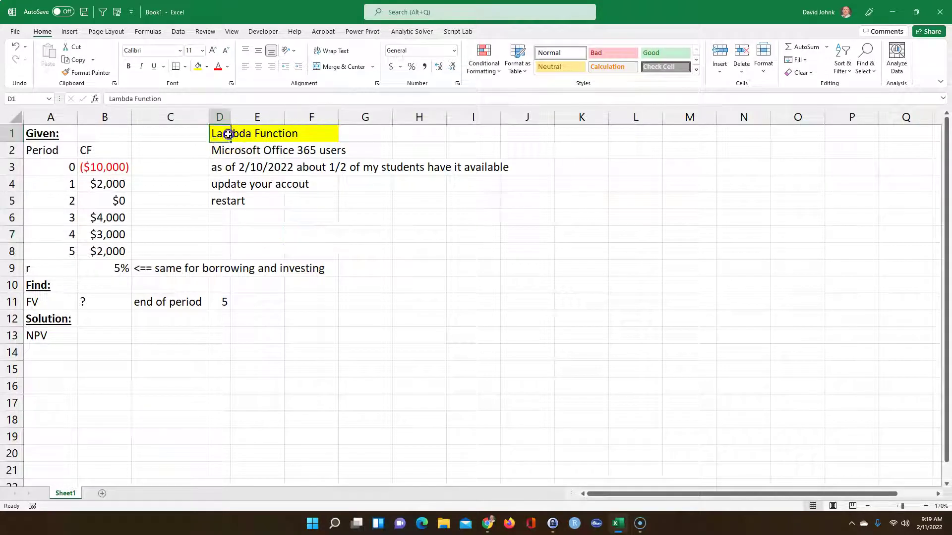
pyautogui.click(270, 240)
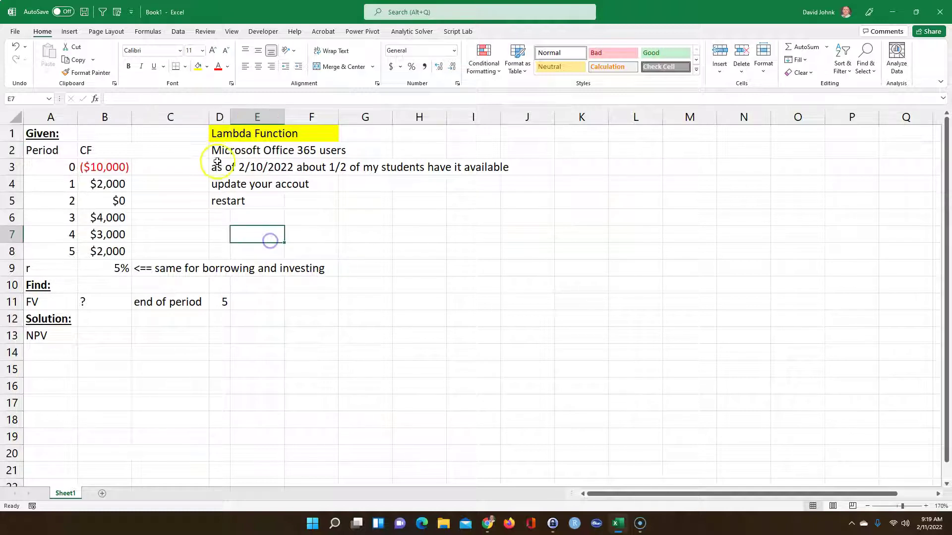
pyautogui.click(222, 151)
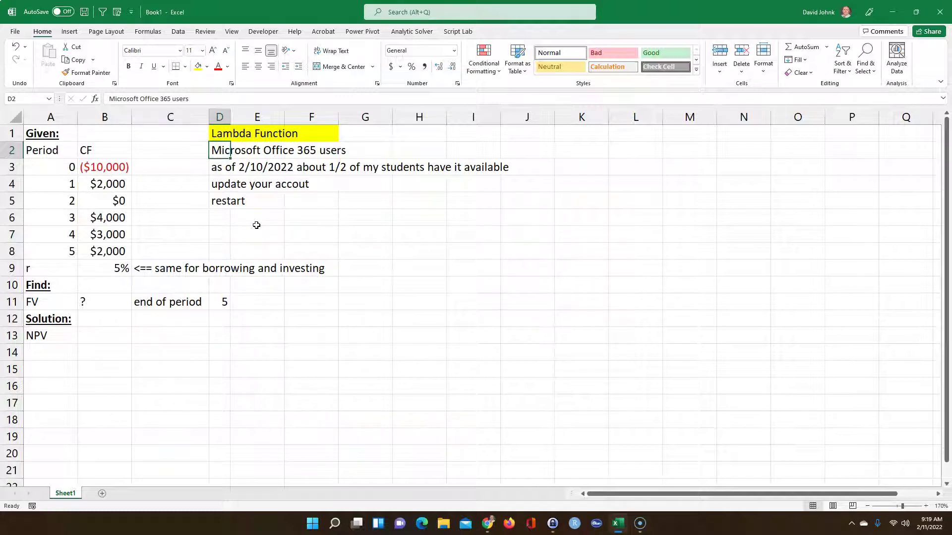
pyautogui.click(212, 169)
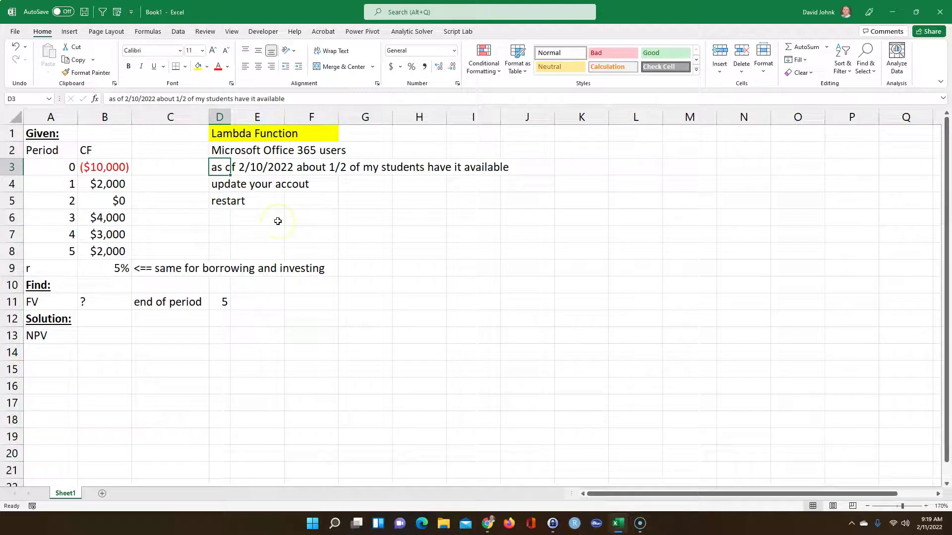
pyautogui.moveTo(230, 166); pyautogui.dragTo(516, 167)
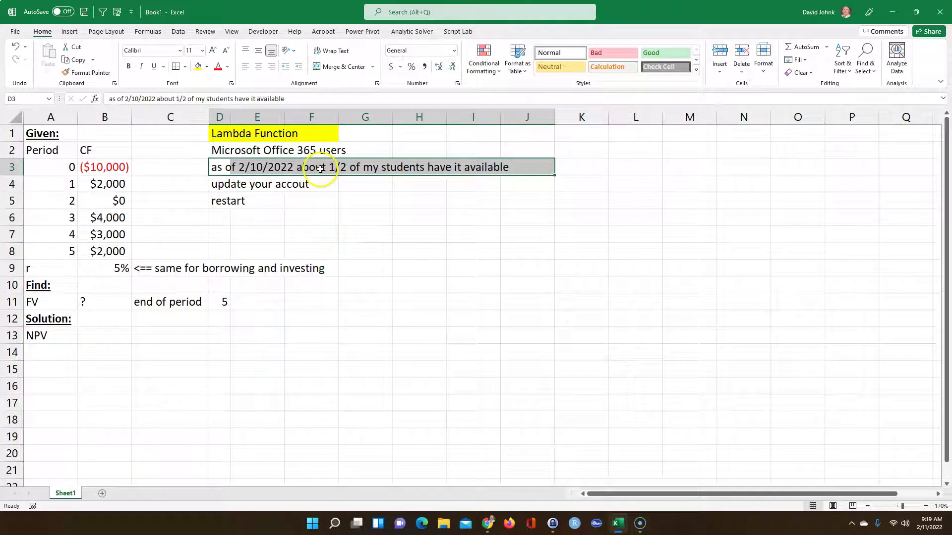
pyautogui.click(216, 168)
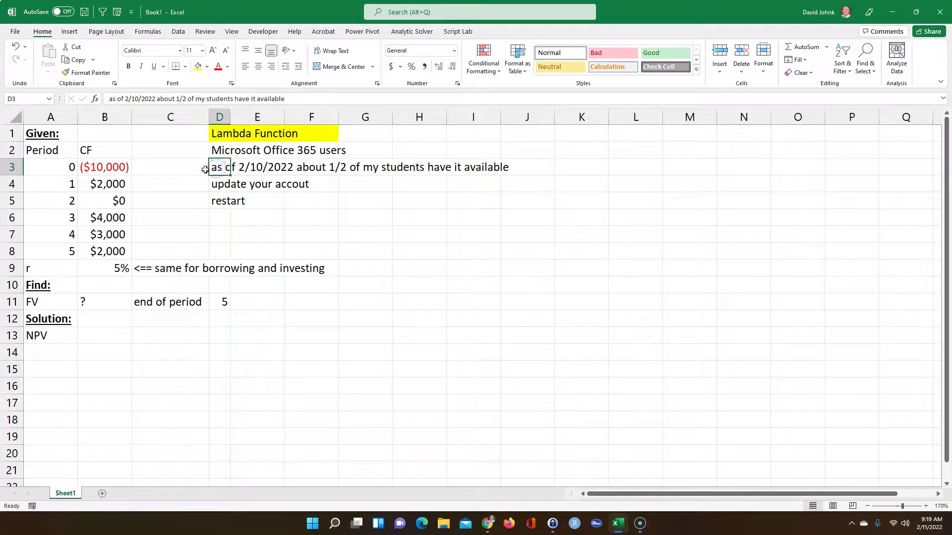
pyautogui.click(514, 201)
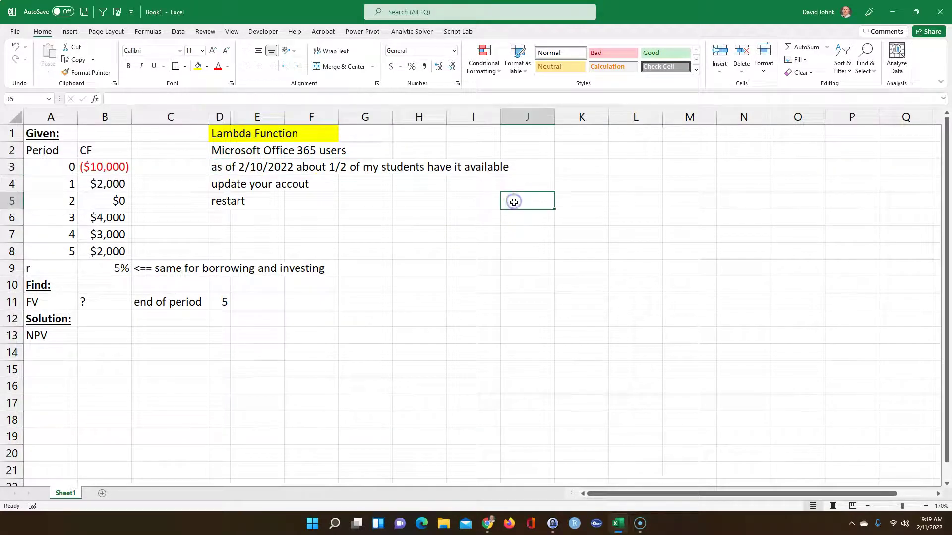
pyautogui.write('=lambd')
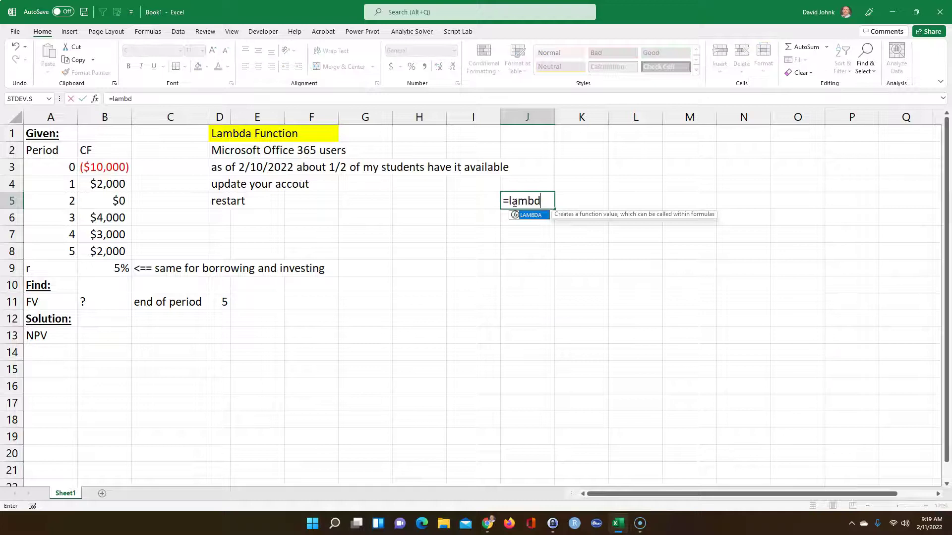
pyautogui.write('a(')
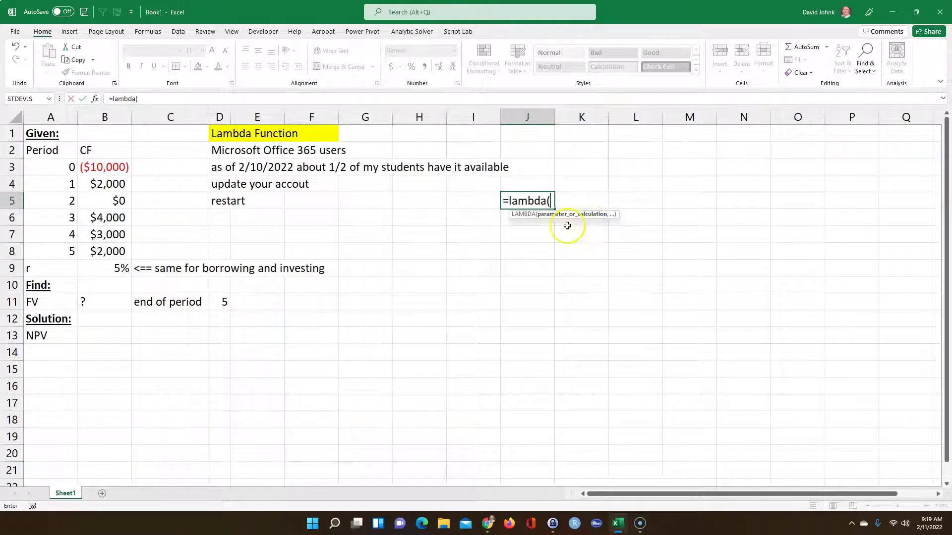
pyautogui.press('BackSpace')
pyautogui.press('Escape')
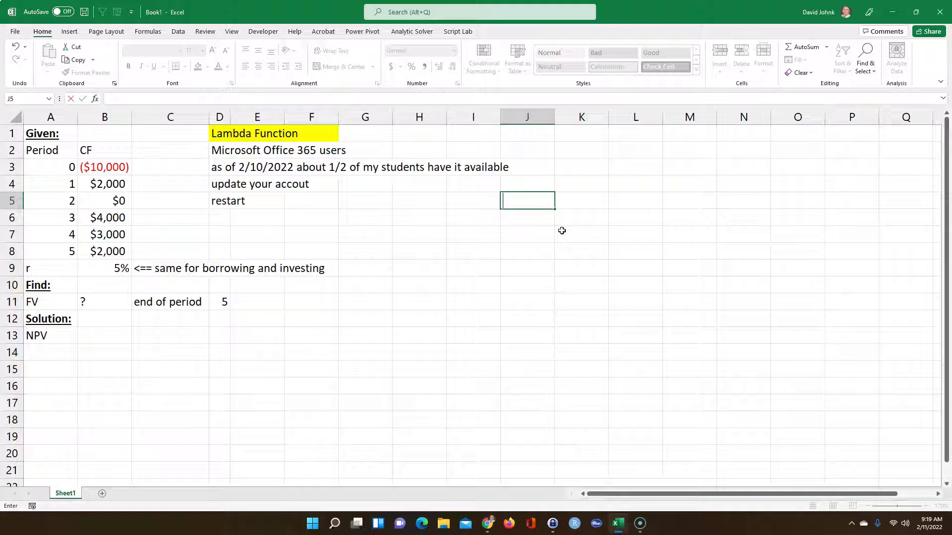
pyautogui.click(420, 201)
# Correct 'accout' to 'account' in the D4 note
pyautogui.click(219, 183)
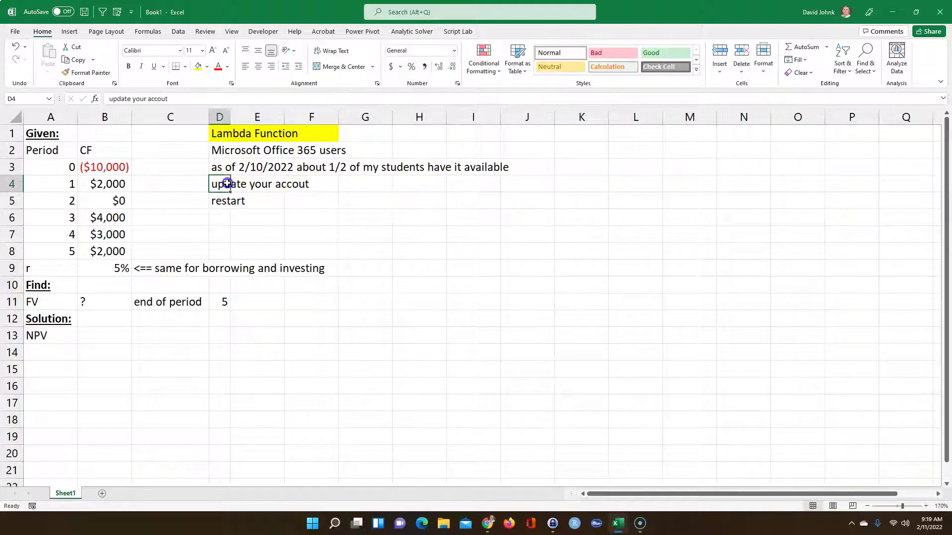
pyautogui.doubleClick(217, 184)
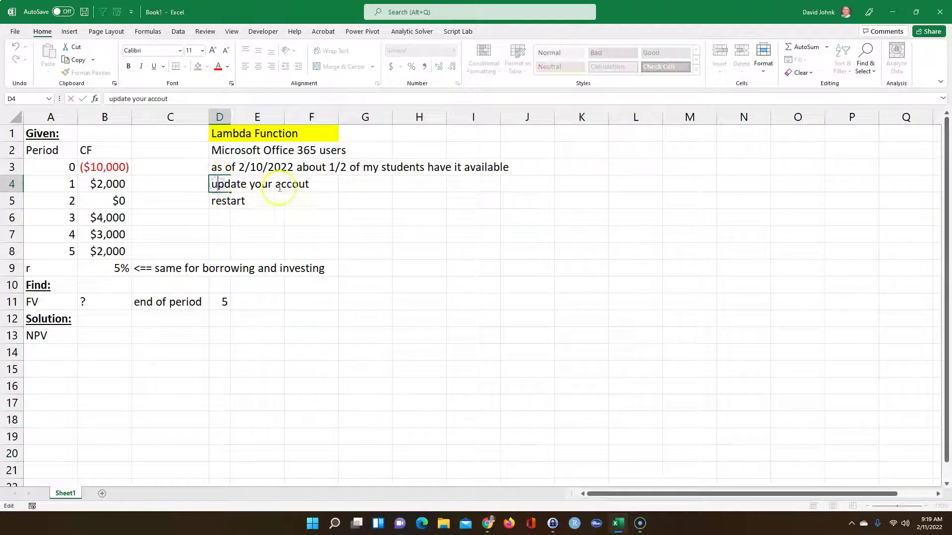
pyautogui.click(304, 187)
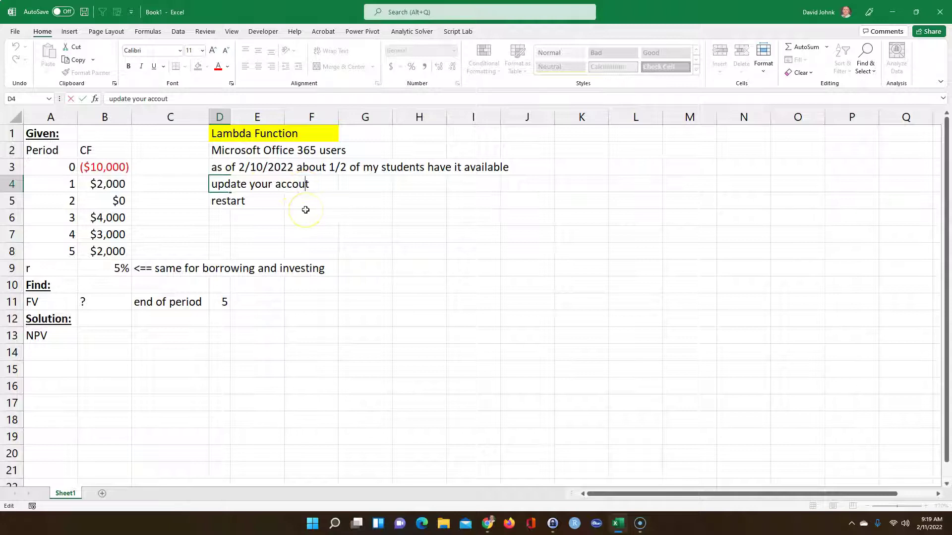
pyautogui.click(375, 242)
# Check the Office account and update information under File > Account, then return to the sheet
pyautogui.click(16, 31)
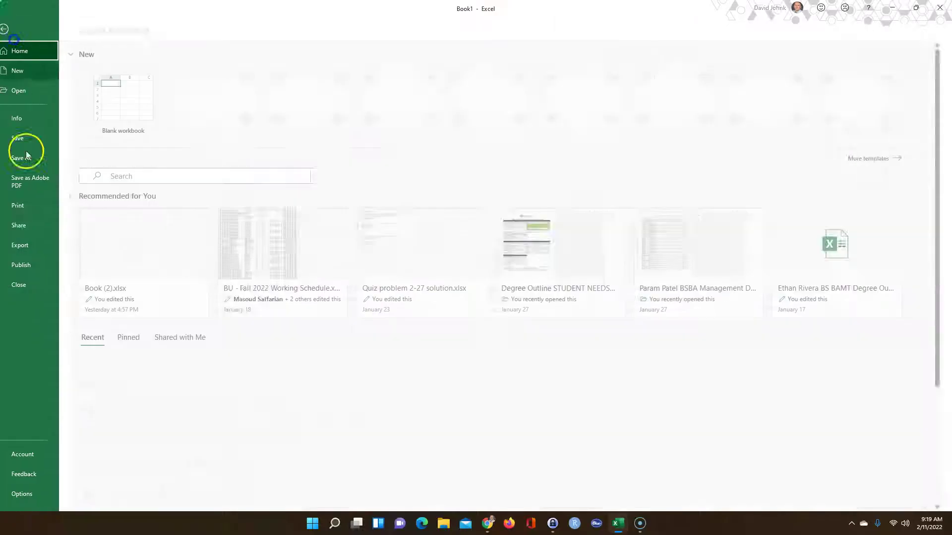
pyautogui.click(22, 458)
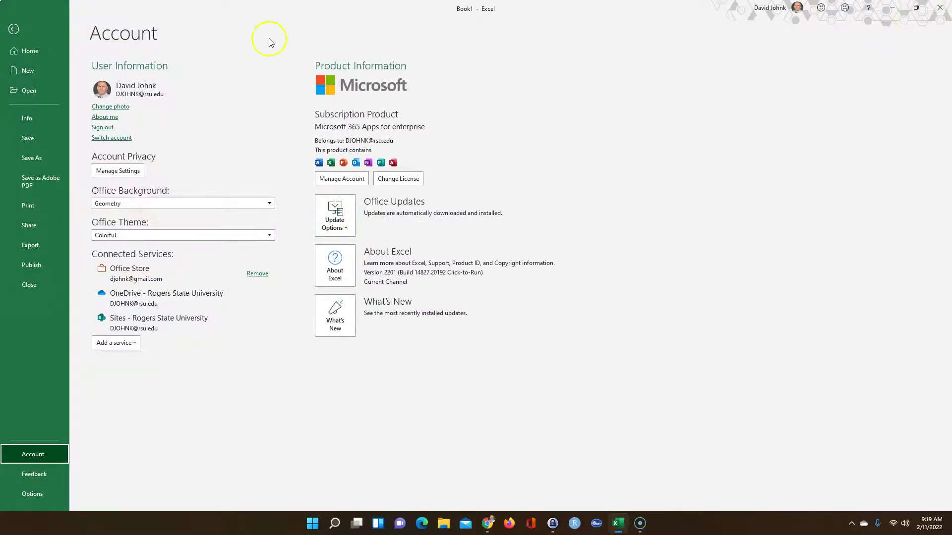
pyautogui.click(14, 31)
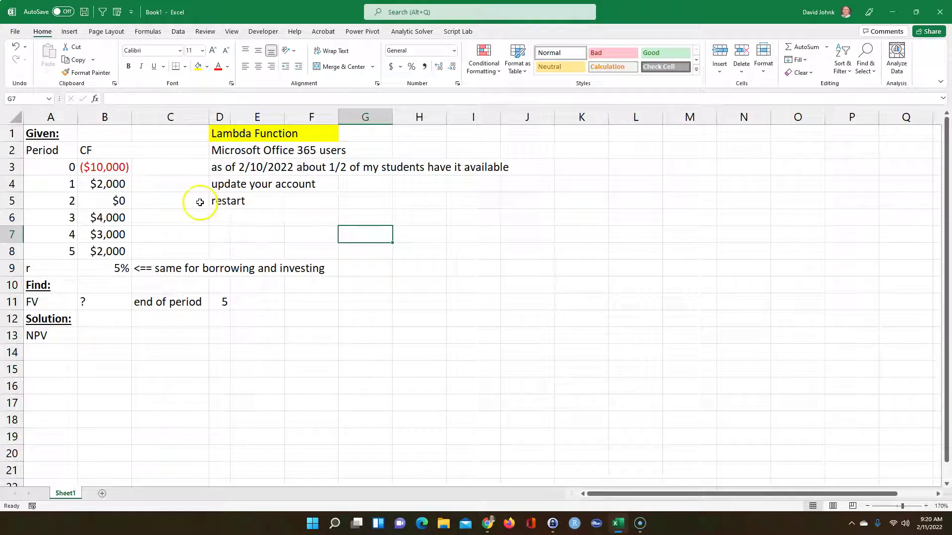
# Select the notes block D1:D5 and drag it out to AD3:AD7
pyautogui.click(223, 199)
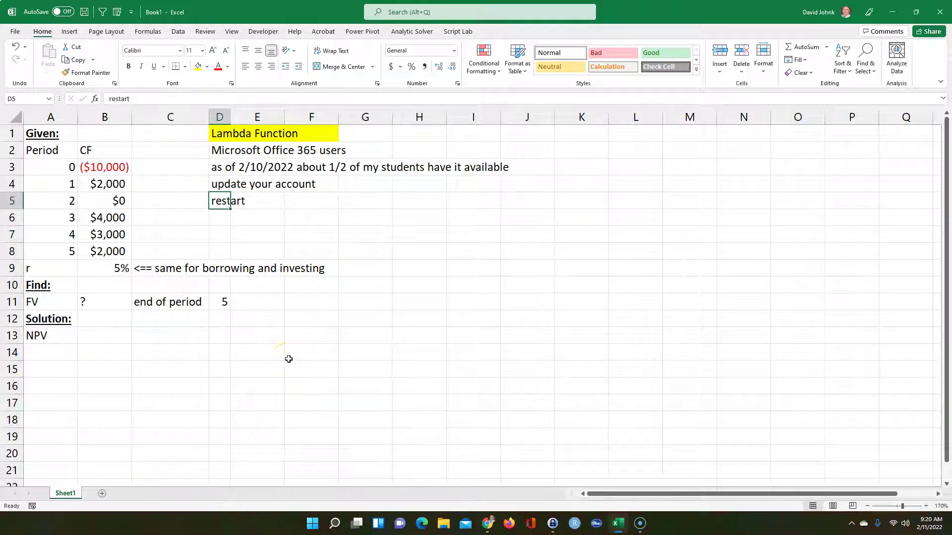
pyautogui.click(319, 319)
pyautogui.click(219, 216)
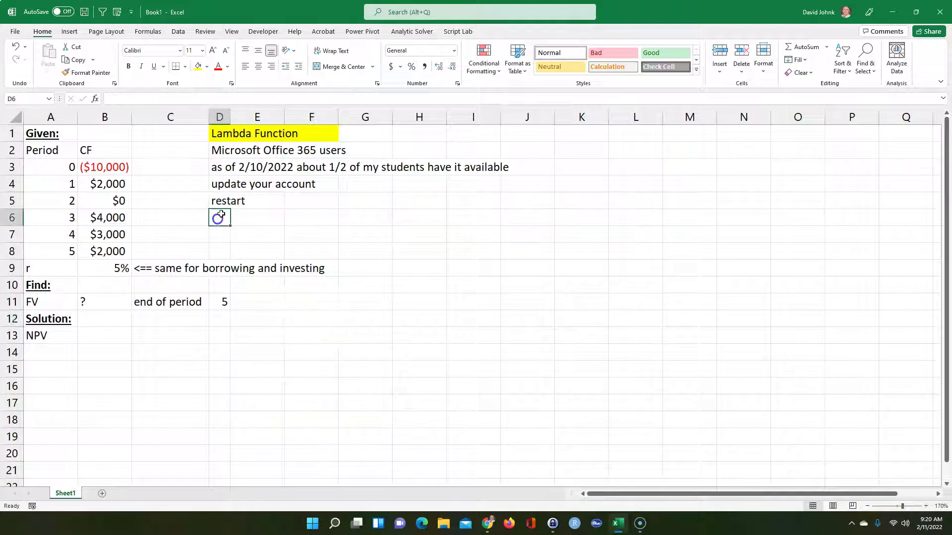
pyautogui.click(225, 202)
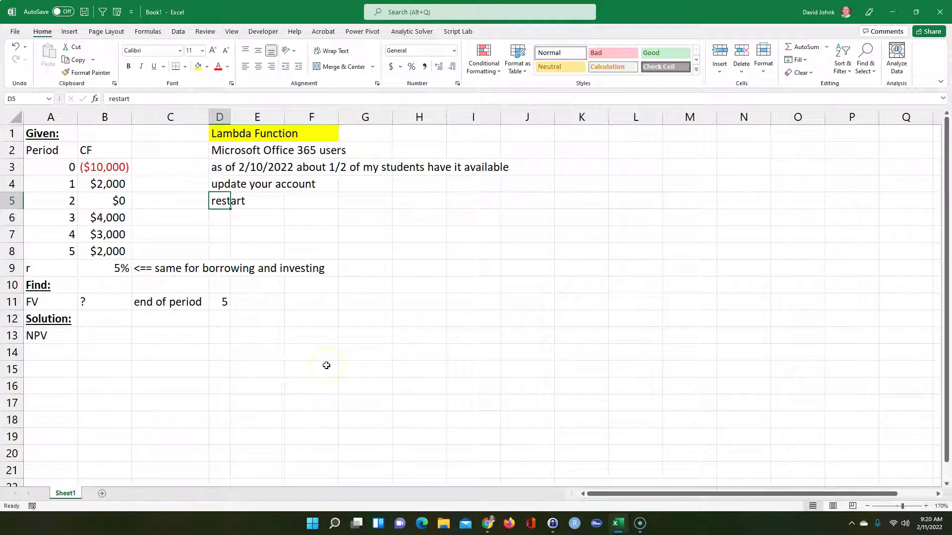
pyautogui.moveTo(217, 131); pyautogui.dragTo(228, 204)
pyautogui.hotkey('shift', 'BackSpace')
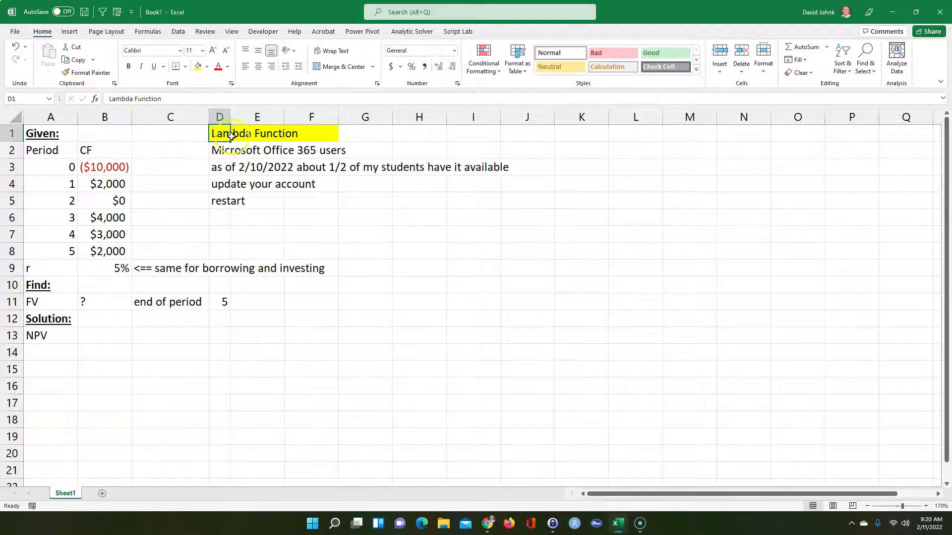
pyautogui.moveTo(213, 134); pyautogui.dragTo(814, 187)
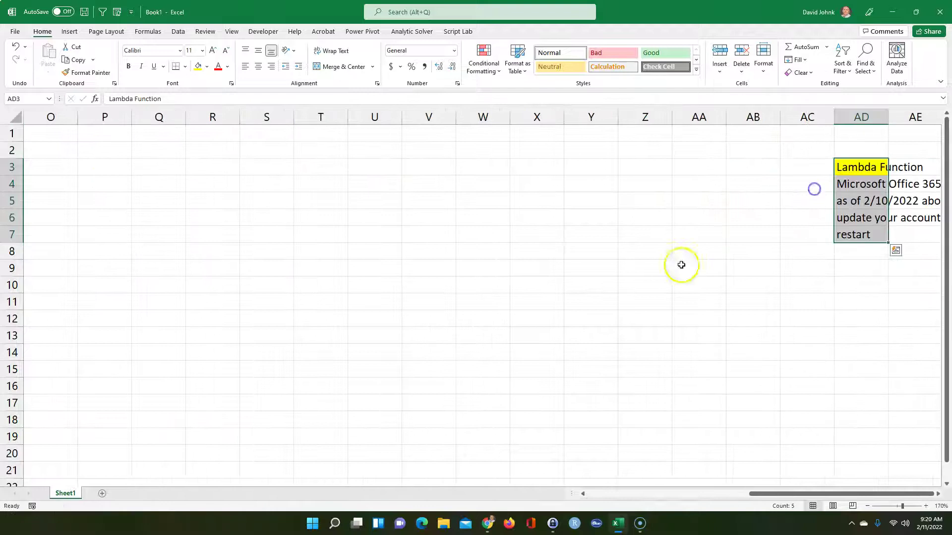
pyautogui.moveTo(772, 486); pyautogui.dragTo(714, 488)
# Clear the yellow fill in row 1 by dragging blank G1's formatting left to D1
pyautogui.click(110, 350)
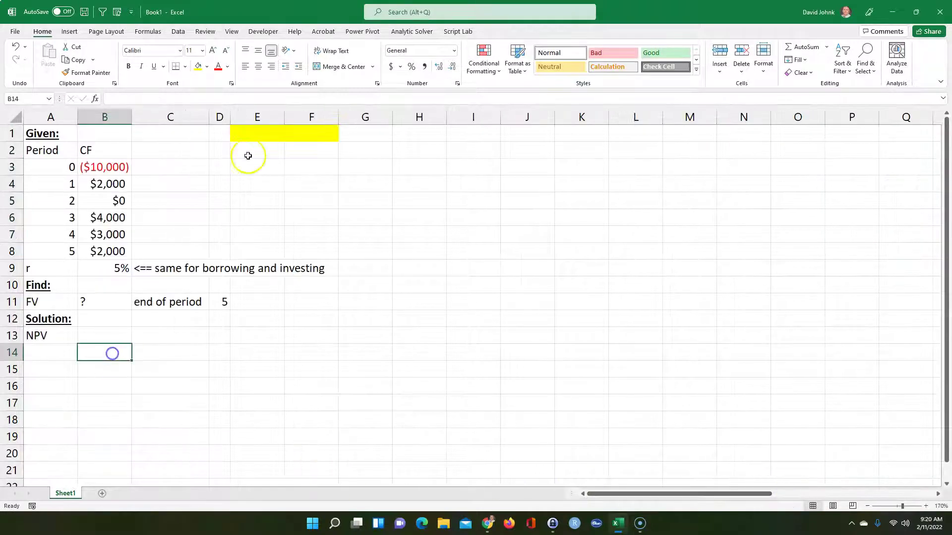
pyautogui.click(361, 131)
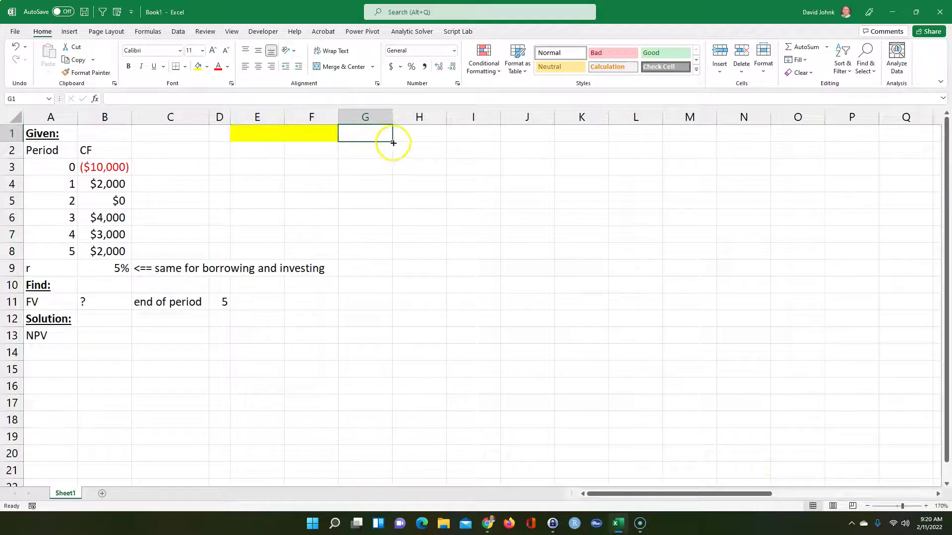
pyautogui.moveTo(392, 142); pyautogui.dragTo(214, 144)
pyautogui.click(273, 203)
pyautogui.click(254, 381)
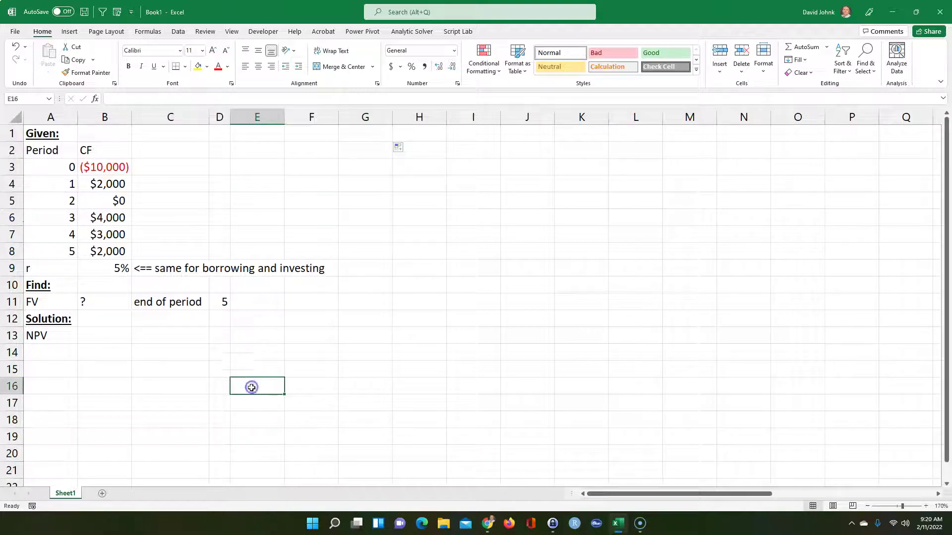
# Delete the NPV label from A13 and review the FV-at-period-5 question
pyautogui.click(50, 337)
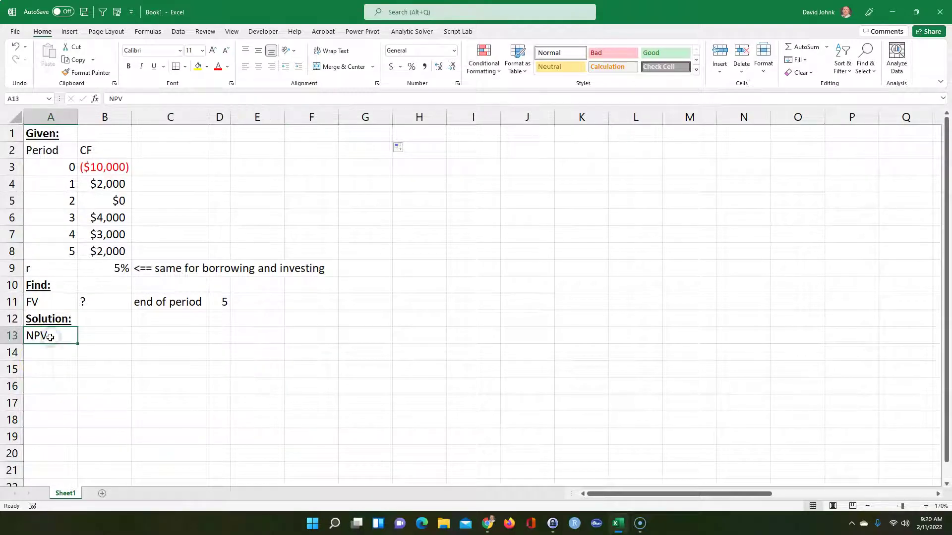
pyautogui.press('Delete')
pyautogui.click(129, 372)
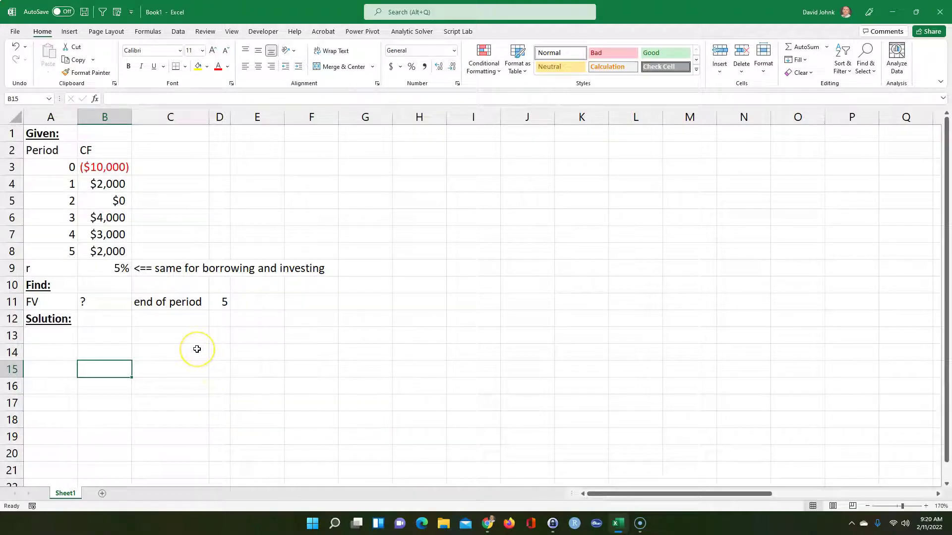
pyautogui.moveTo(62, 302); pyautogui.dragTo(94, 304)
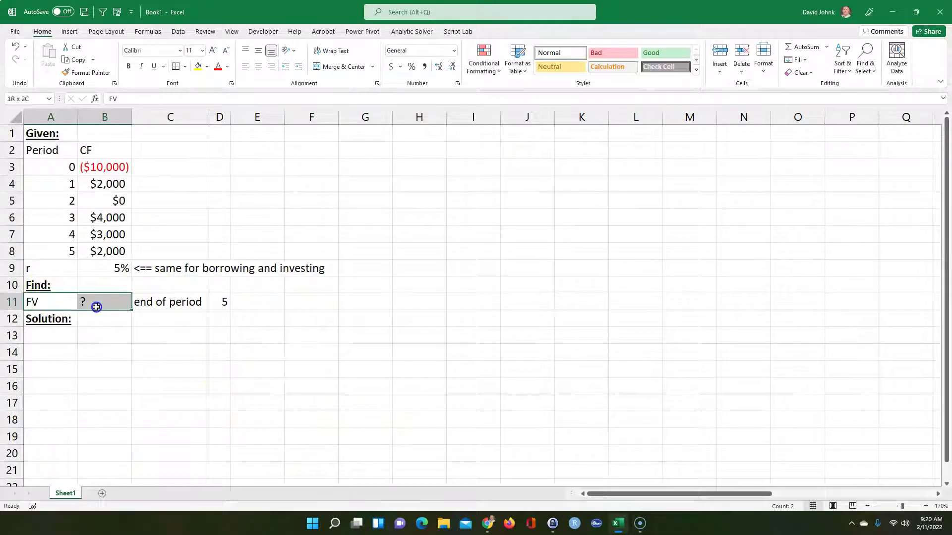
pyautogui.click(217, 301)
pyautogui.click(115, 253)
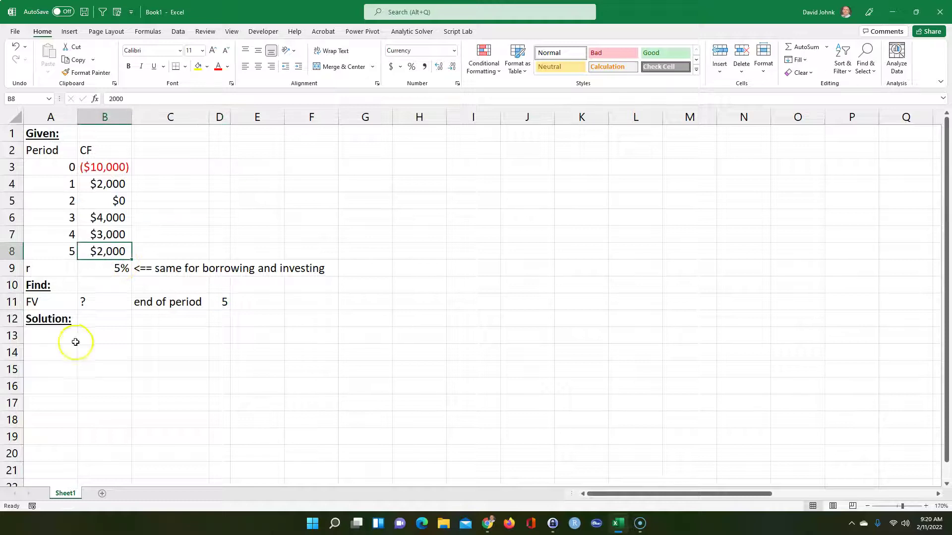
# Enter =A2 in A13 to create the Period heading
pyautogui.click(49, 334)
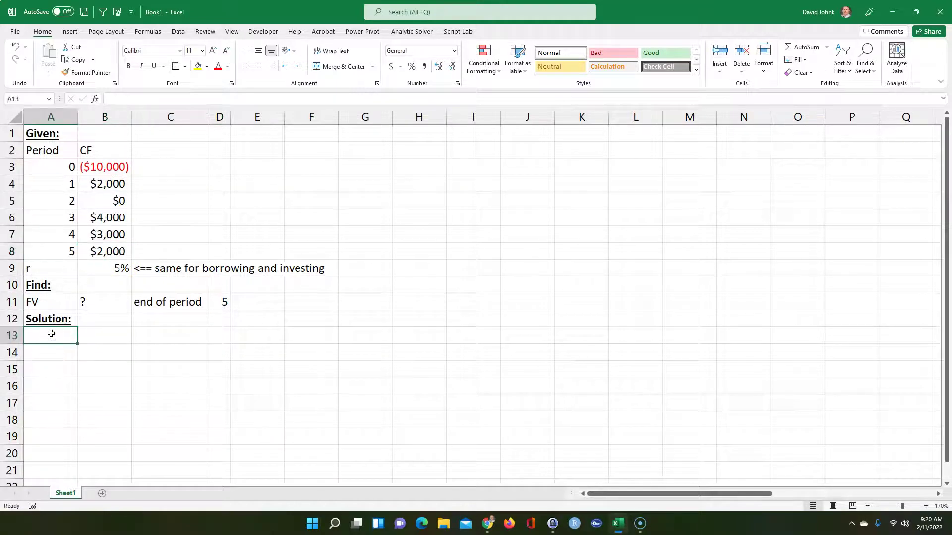
pyautogui.write('=')
pyautogui.click(50, 151)
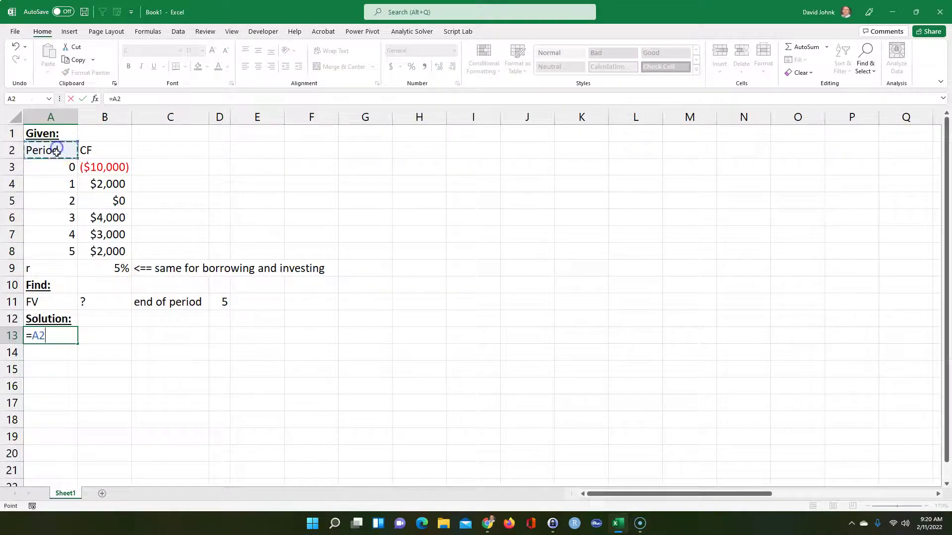
pyautogui.press('Return')
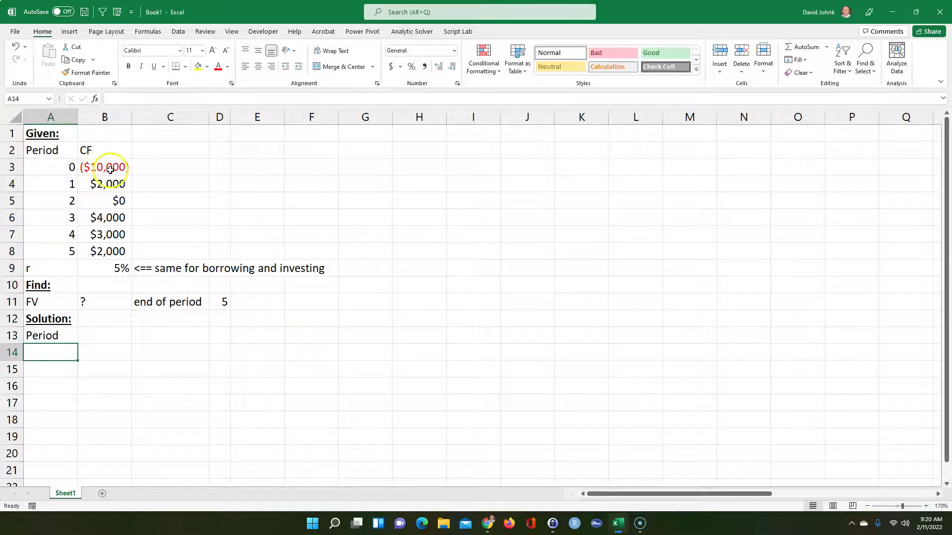
# Review the period 0–5 cash flows given in A3:B8
pyautogui.click(110, 169)
pyautogui.moveTo(53, 167); pyautogui.dragTo(102, 167)
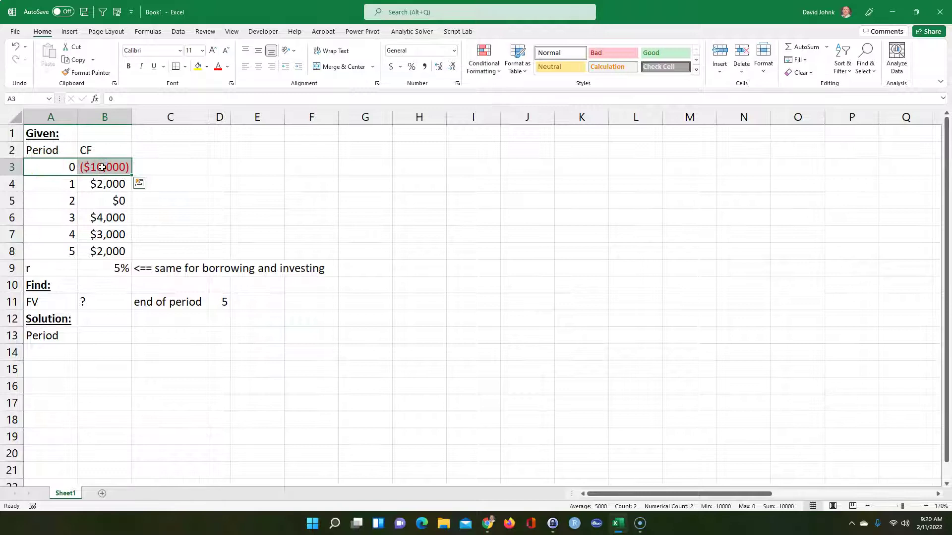
pyautogui.click(106, 184)
pyautogui.click(107, 218)
pyautogui.click(106, 234)
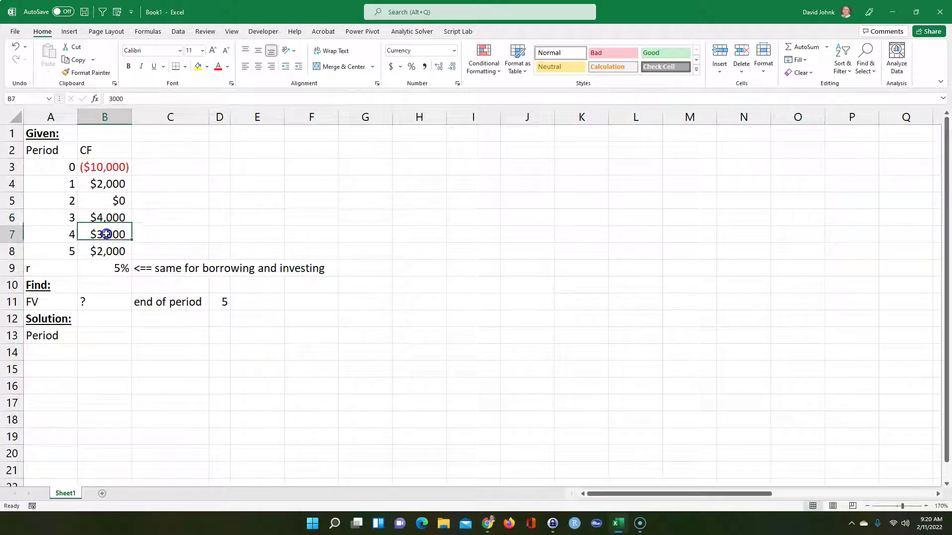
pyautogui.click(103, 252)
pyautogui.moveTo(106, 184); pyautogui.dragTo(82, 253)
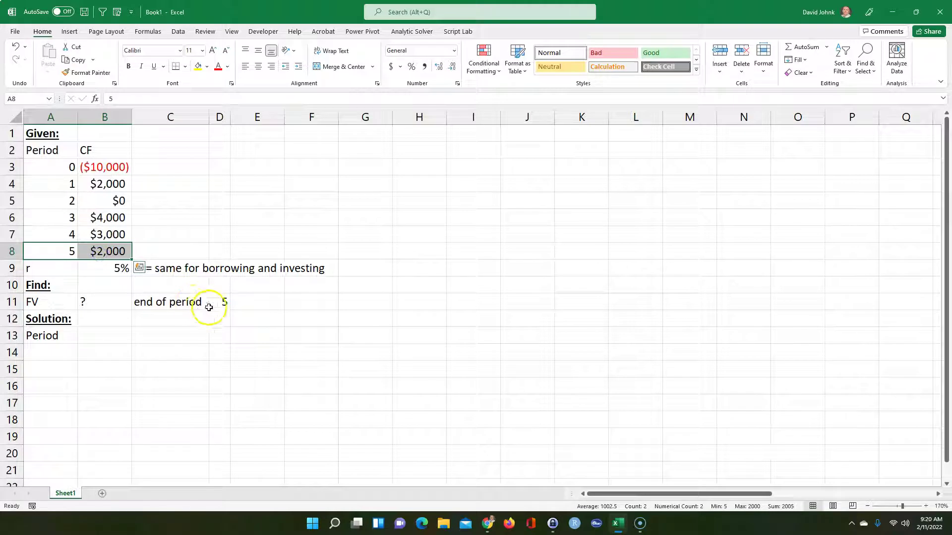
pyautogui.click(127, 350)
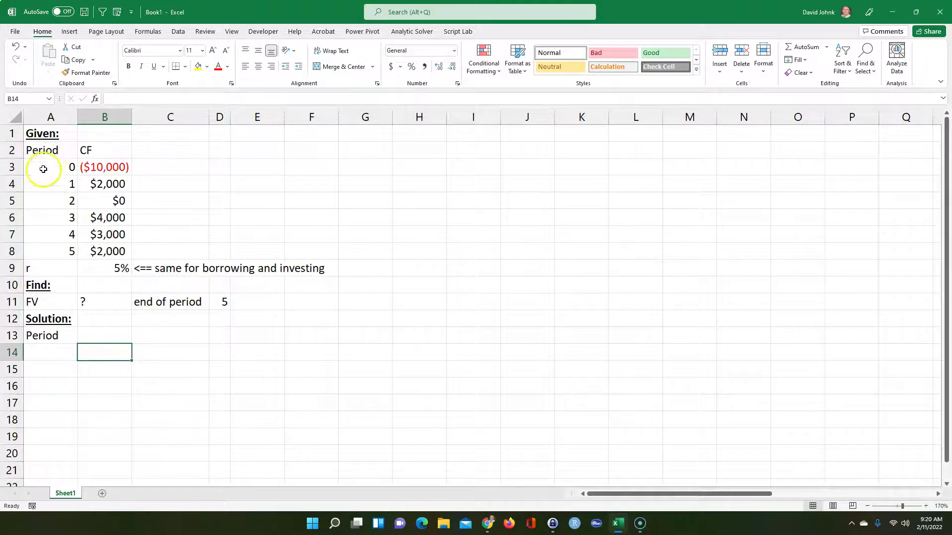
pyautogui.moveTo(39, 168); pyautogui.dragTo(87, 169)
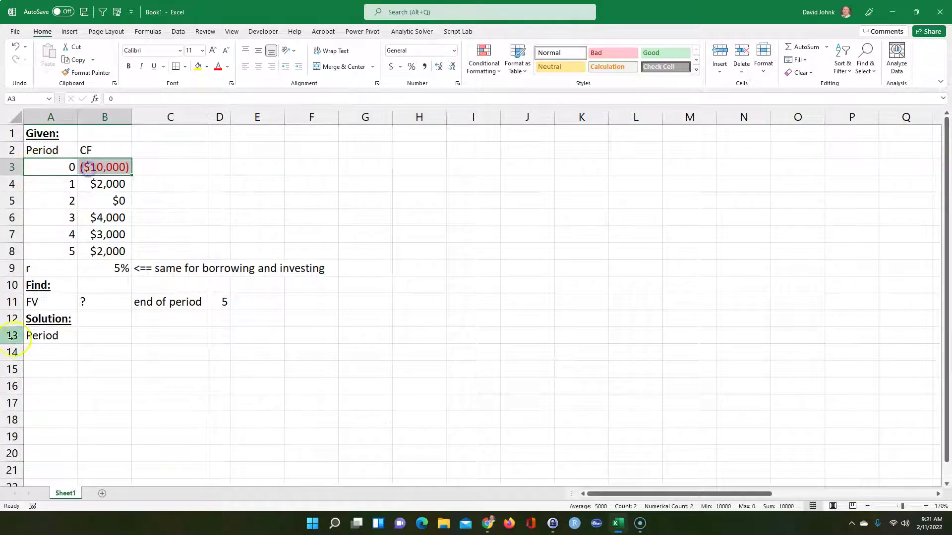
pyautogui.click(93, 253)
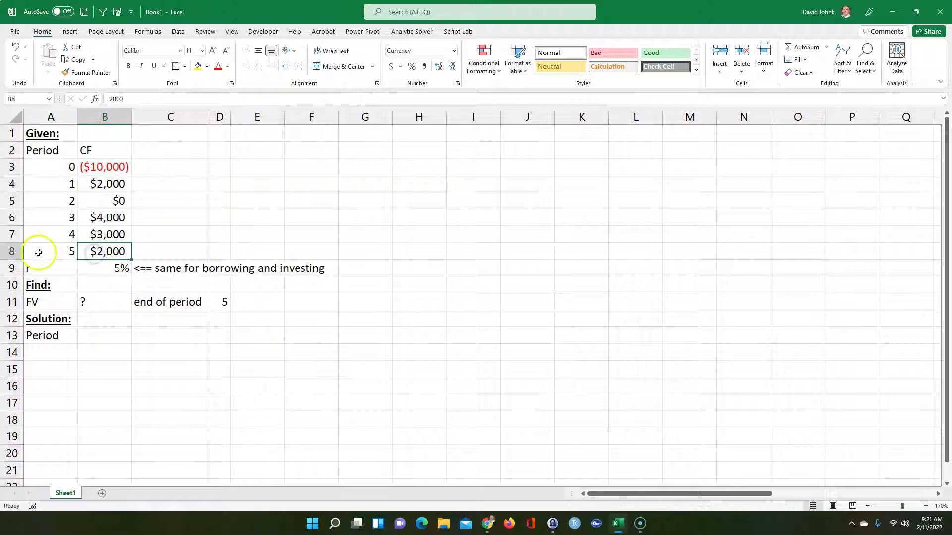
pyautogui.moveTo(38, 250); pyautogui.dragTo(90, 251)
pyautogui.click(88, 381)
# Fill periods 0 through 5 down A14:A19 beneath the Period heading
pyautogui.click(91, 334)
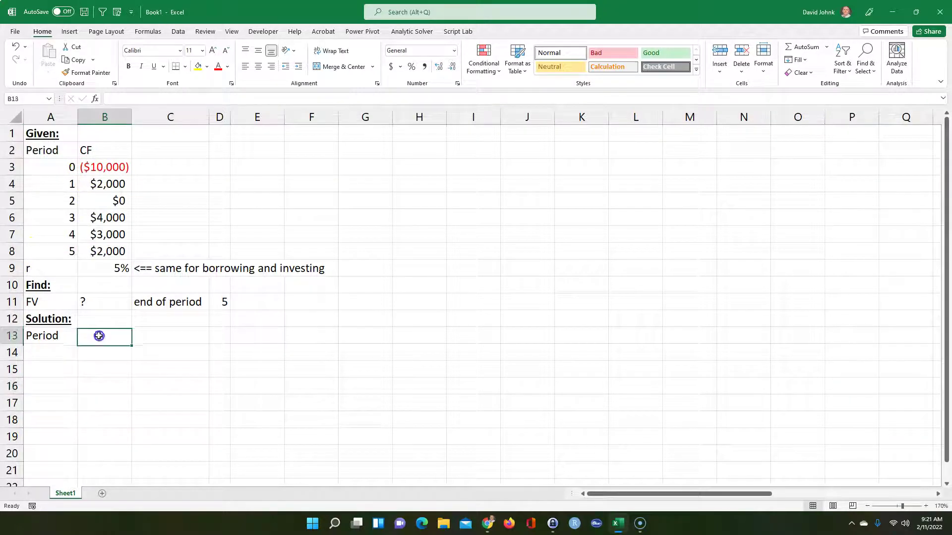
pyautogui.click(50, 351)
pyautogui.click(59, 334)
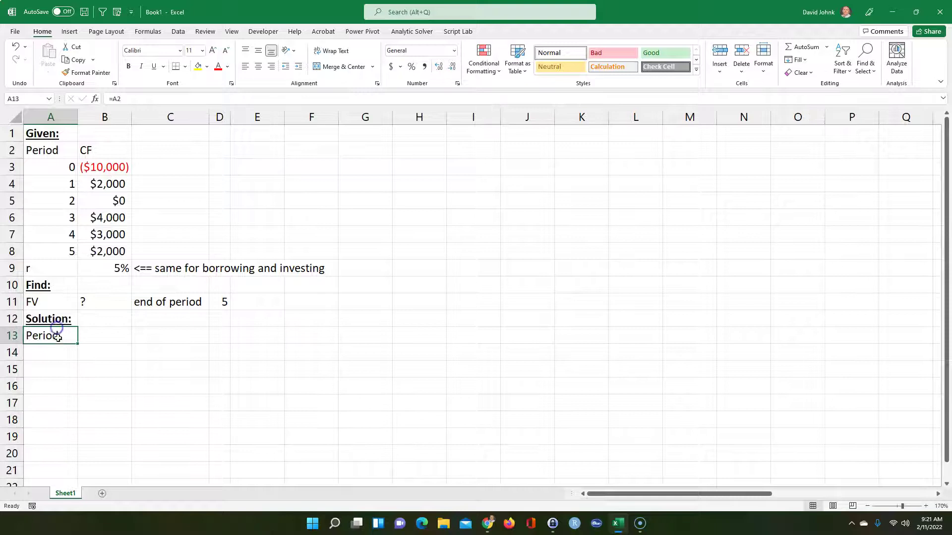
pyautogui.moveTo(76, 342); pyautogui.dragTo(75, 445)
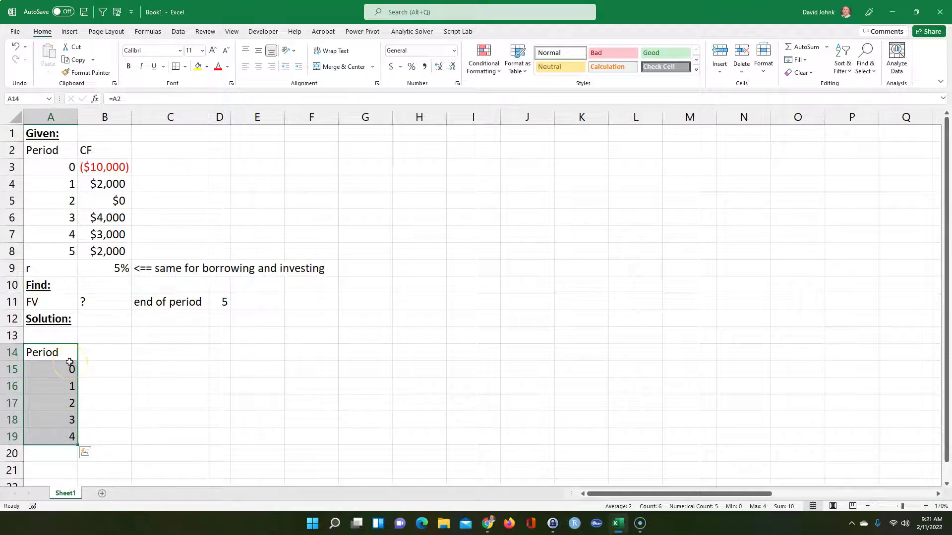
pyautogui.hotkey('ctrl', 'z')
pyautogui.click(70, 420)
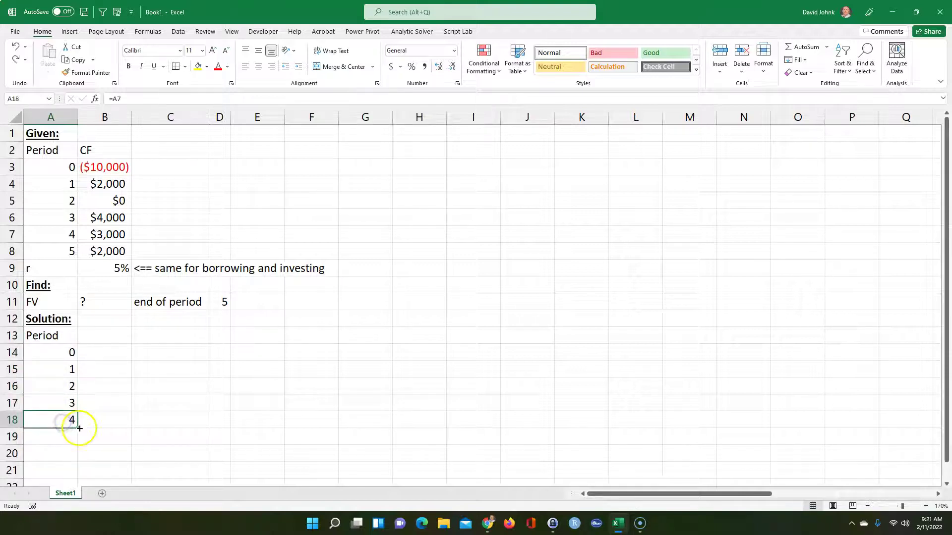
pyautogui.moveTo(79, 428); pyautogui.dragTo(76, 439)
pyautogui.click(114, 338)
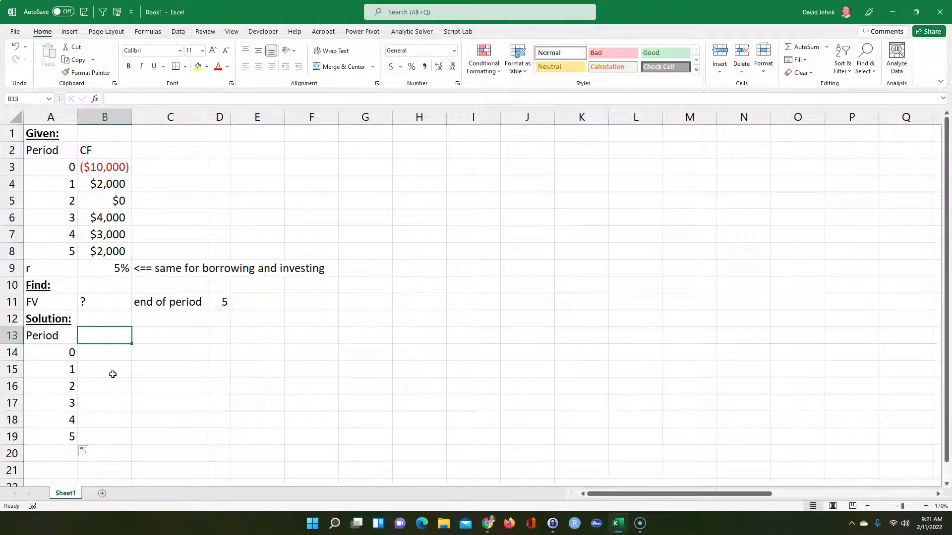
# Head B13 FV CF's and start B14's =FV formula with the $B$9 rate
pyautogui.write("FV CF's")
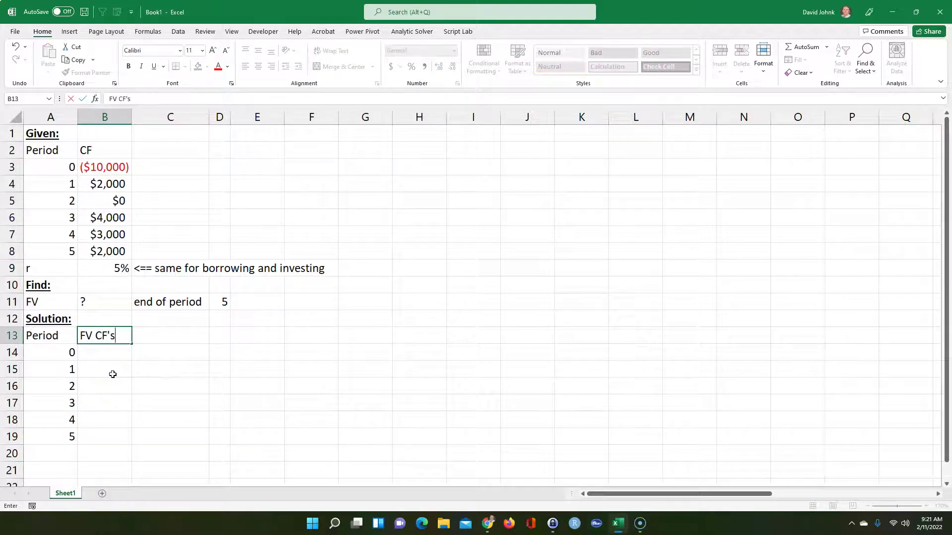
pyautogui.press('Return')
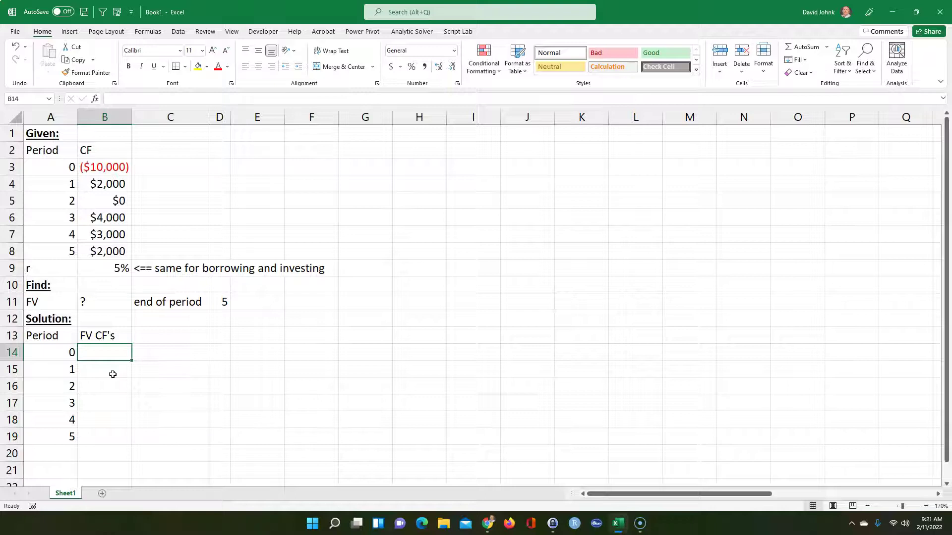
pyautogui.write('=fv')
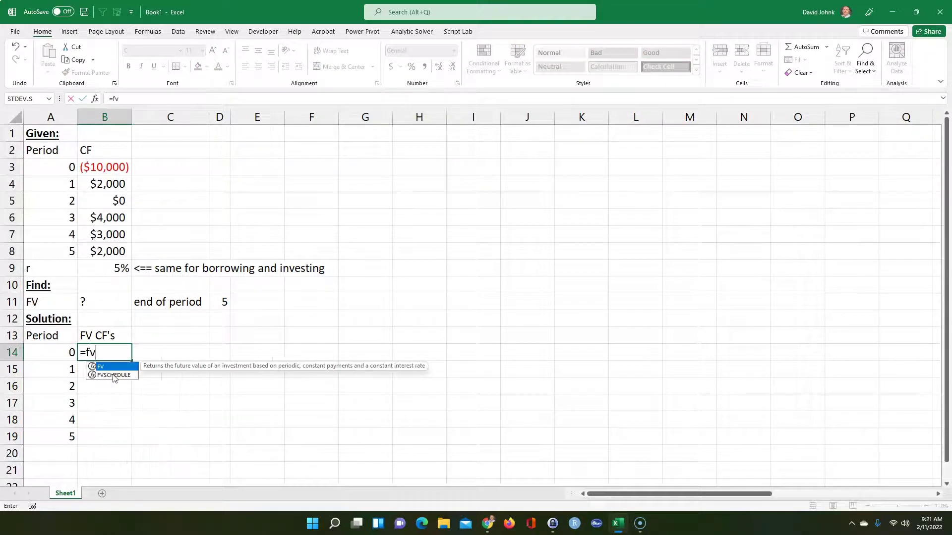
pyautogui.write('(')
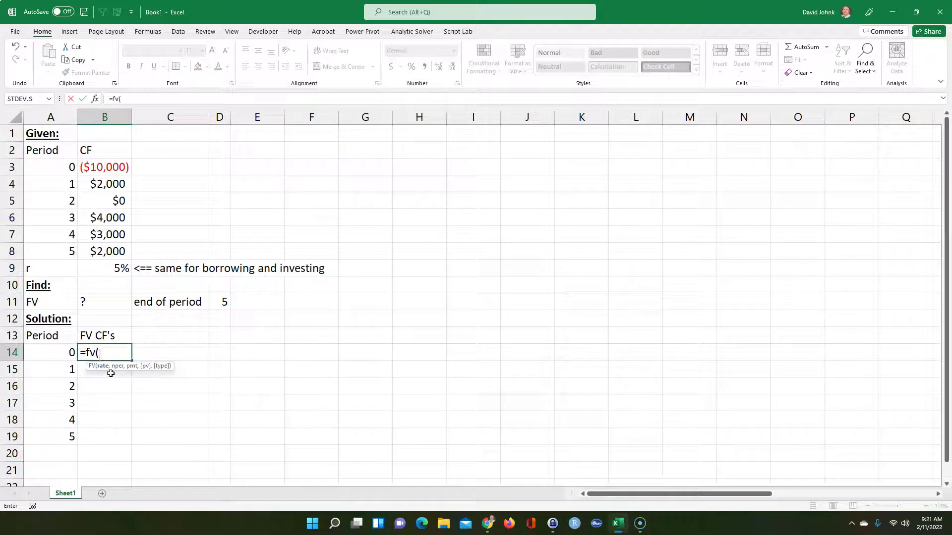
pyautogui.click(89, 266)
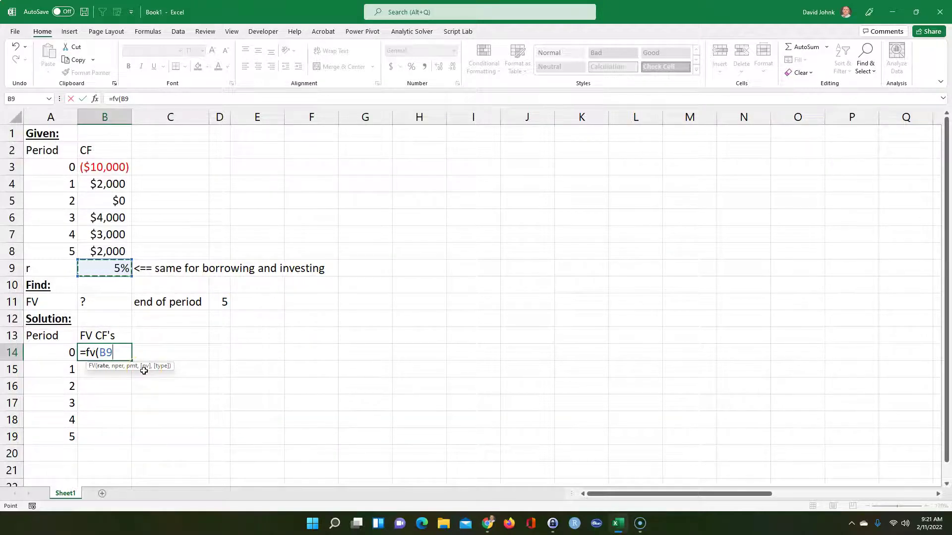
pyautogui.click(107, 359)
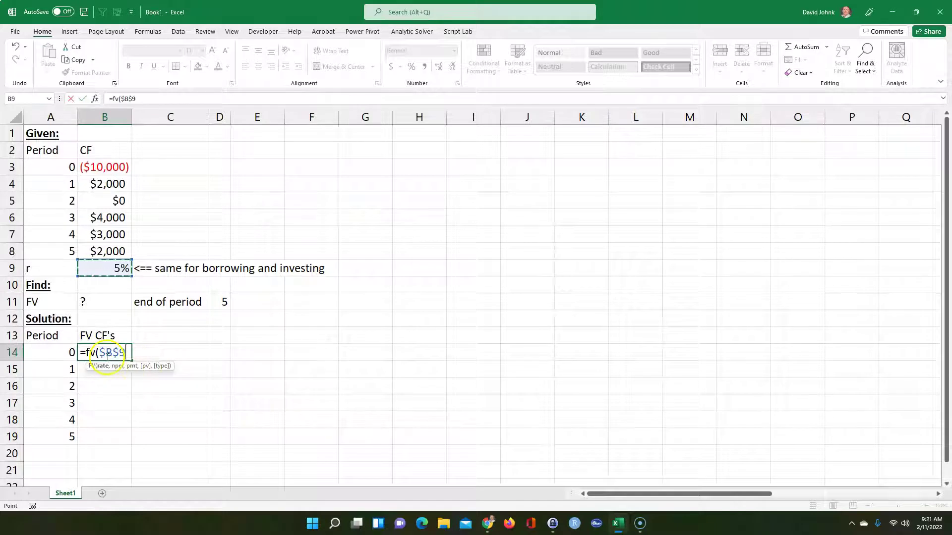
pyautogui.moveTo(107, 356); pyautogui.dragTo(121, 356)
pyautogui.write(',')
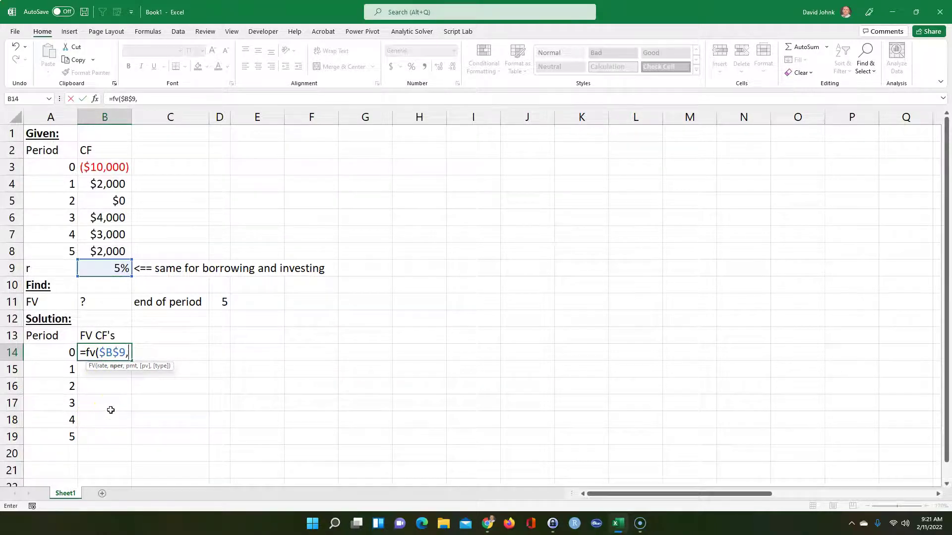
# Finish it as =FV($B$9,$A$19-A14,,-B3), giving ($12,762.82)
pyautogui.click(64, 437)
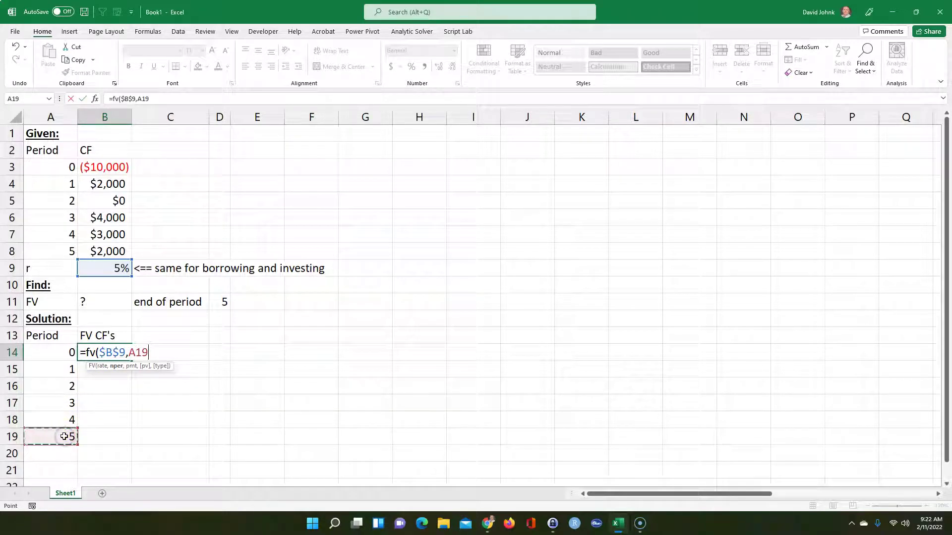
pyautogui.press('F4')
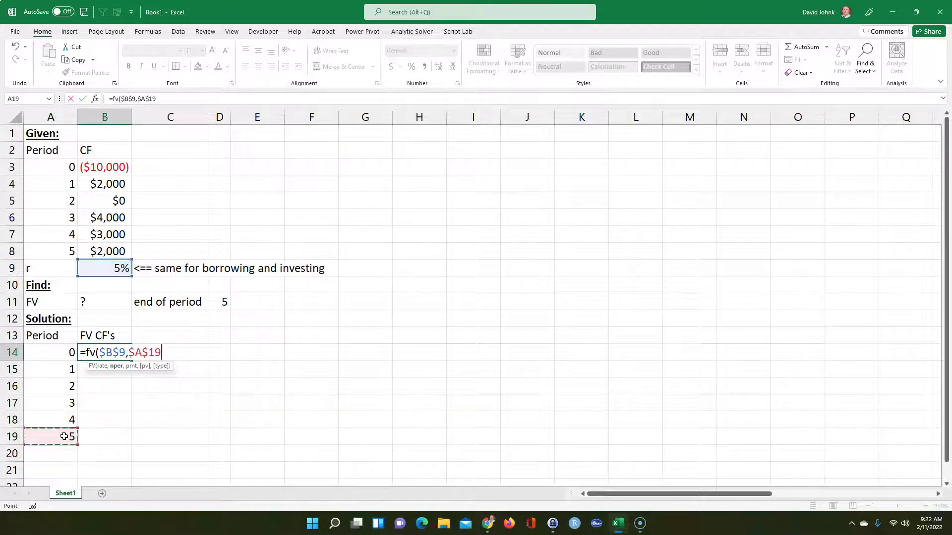
pyautogui.write('-')
pyautogui.click(52, 355)
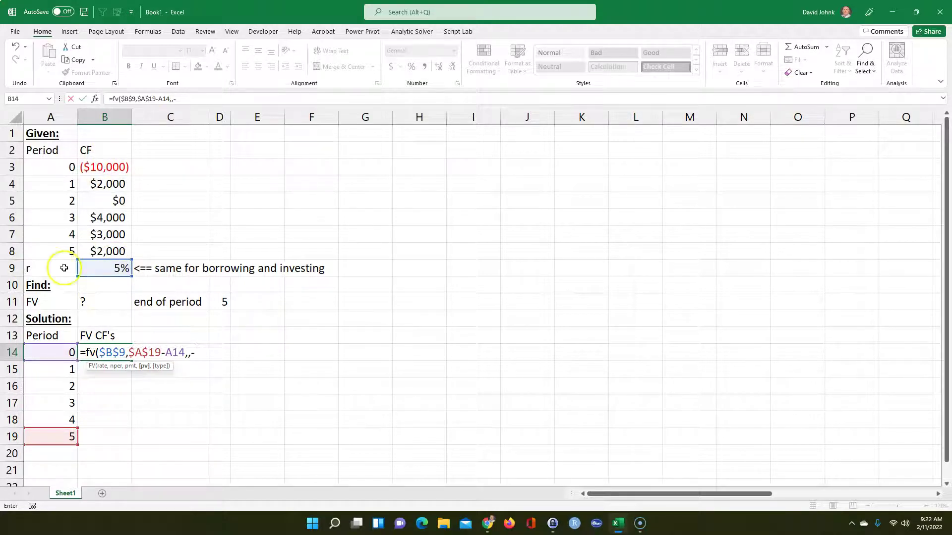
pyautogui.click(111, 169)
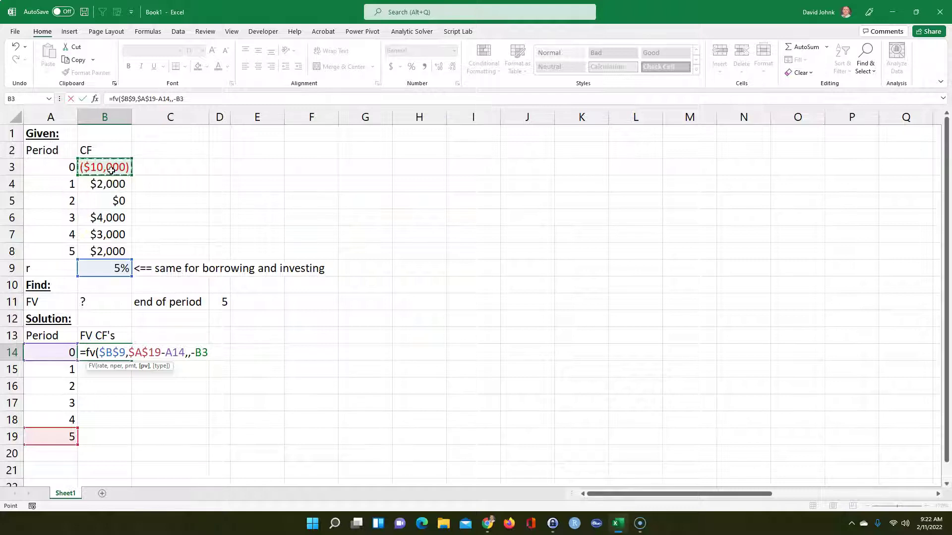
pyautogui.write(')')
pyautogui.press('Return')
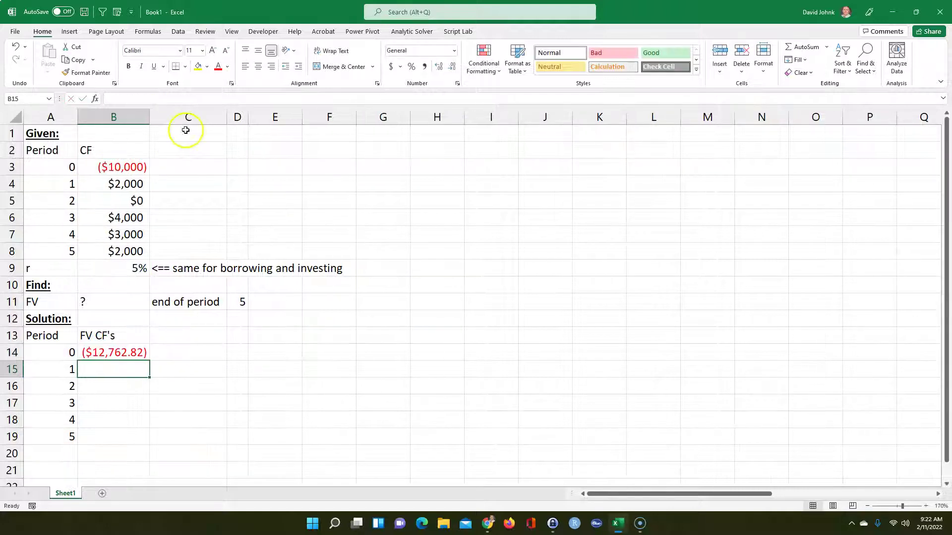
# Check the B14 FV formula against the period-0 and period-5 cash flows
pyautogui.click(126, 162)
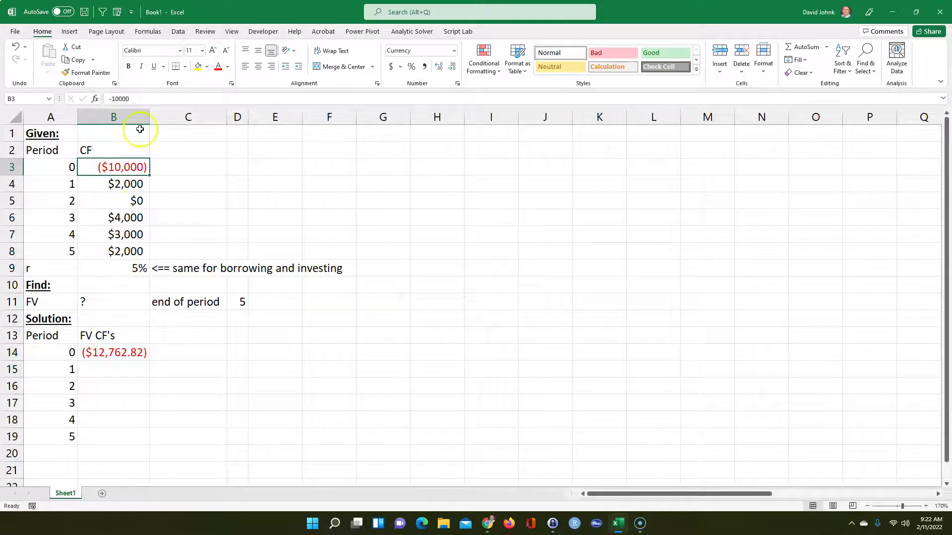
pyautogui.click(114, 353)
pyautogui.click(116, 251)
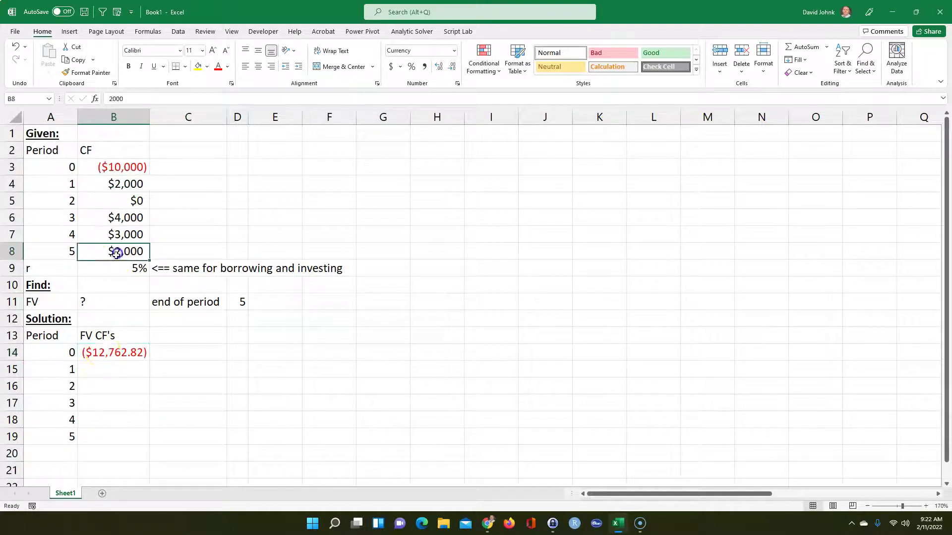
pyautogui.click(116, 434)
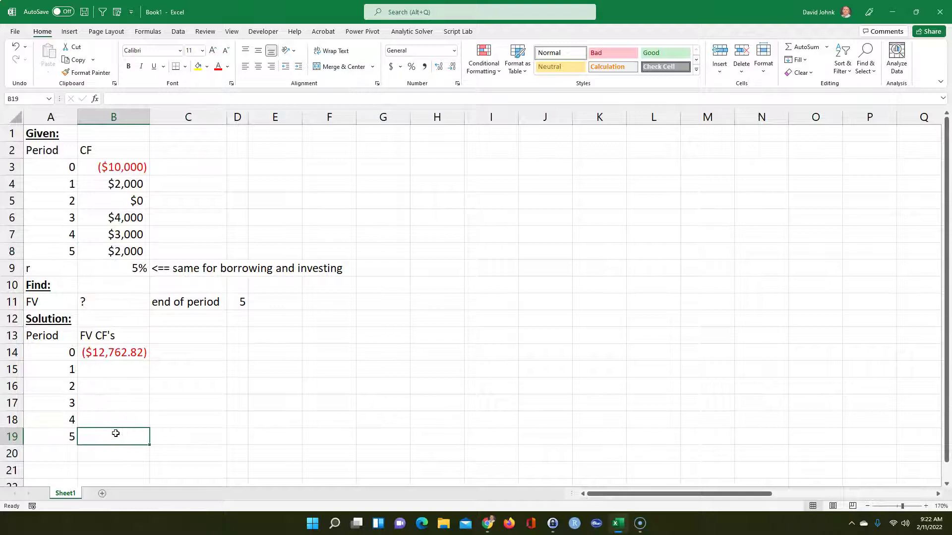
pyautogui.click(114, 441)
# Enter =FORMULATEXT(B14) in C14 to display the FV formula
pyautogui.click(186, 354)
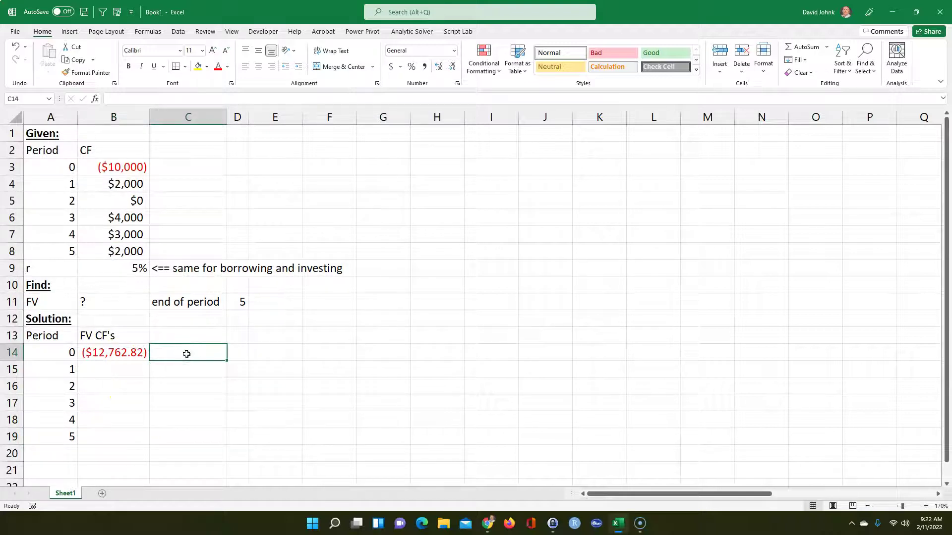
pyautogui.write('=fo')
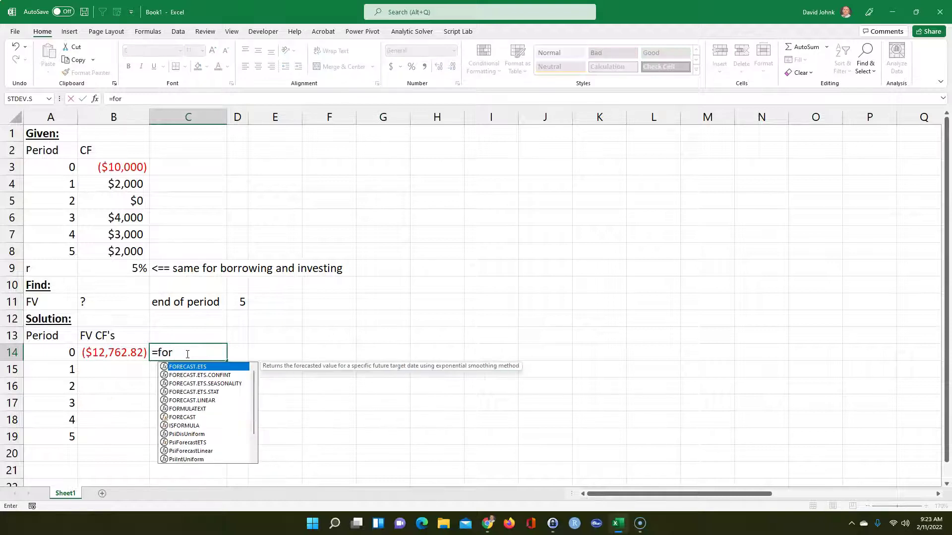
pyautogui.write('r')
pyautogui.press('BackSpace')
pyautogui.press('BackSpace')
pyautogui.press('BackSpace')
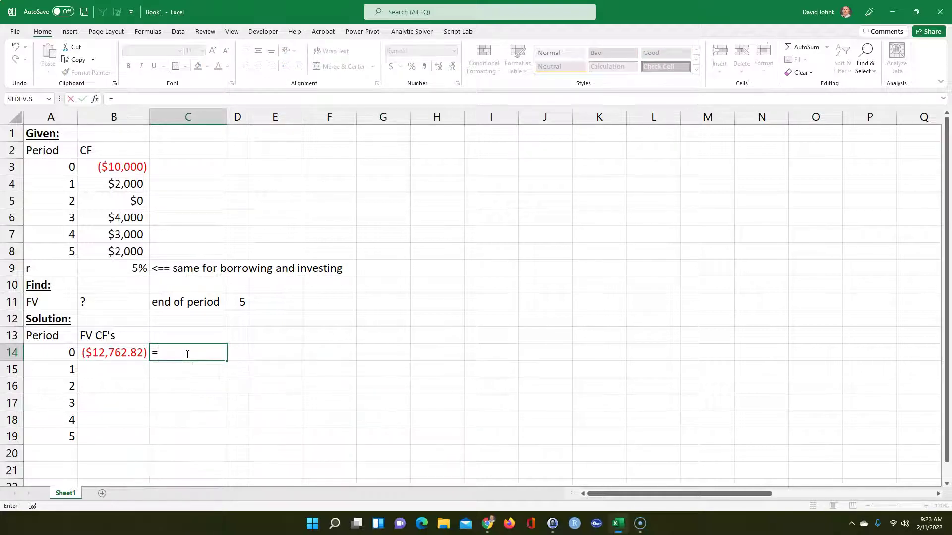
pyautogui.write('form')
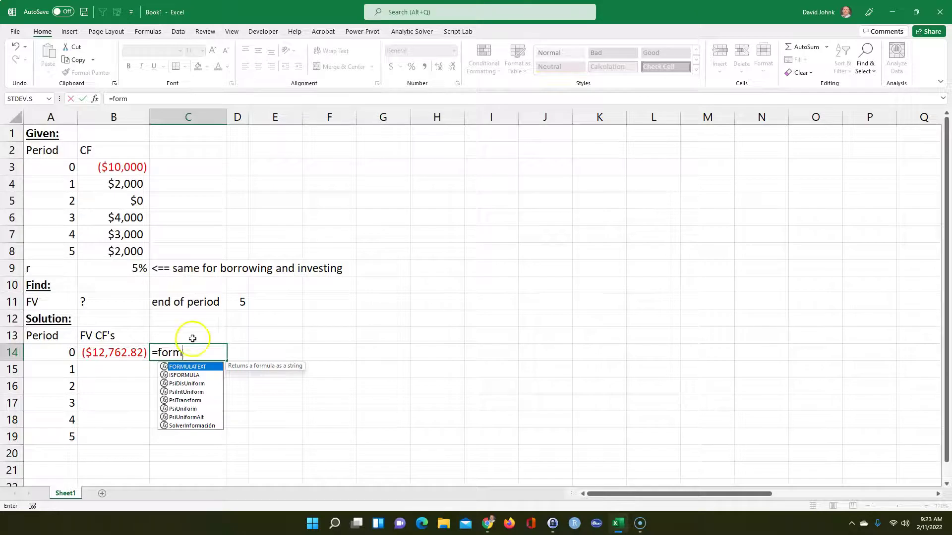
pyautogui.doubleClick(178, 367)
pyautogui.click(105, 352)
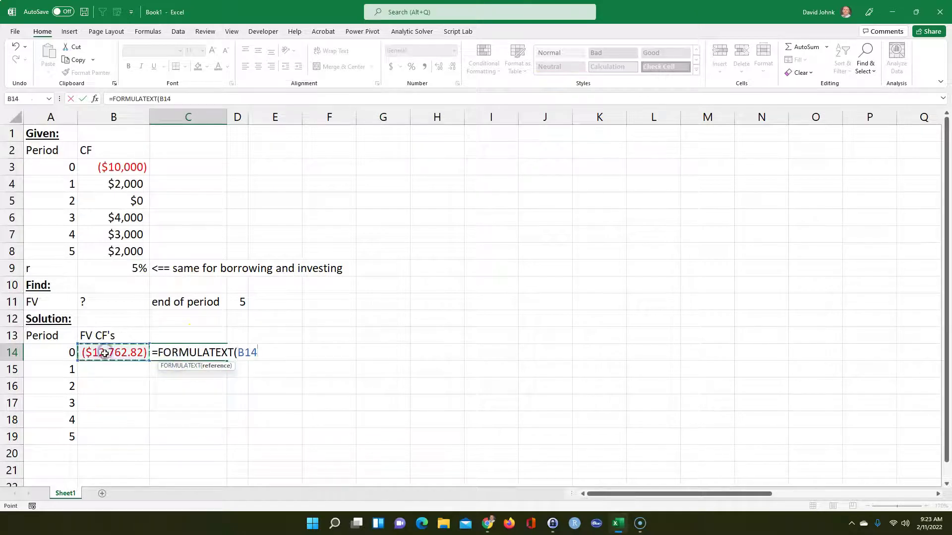
pyautogui.press('Return')
# Copy the FV formula down to B19 and inspect the copies in B17 and B19
pyautogui.click(108, 349)
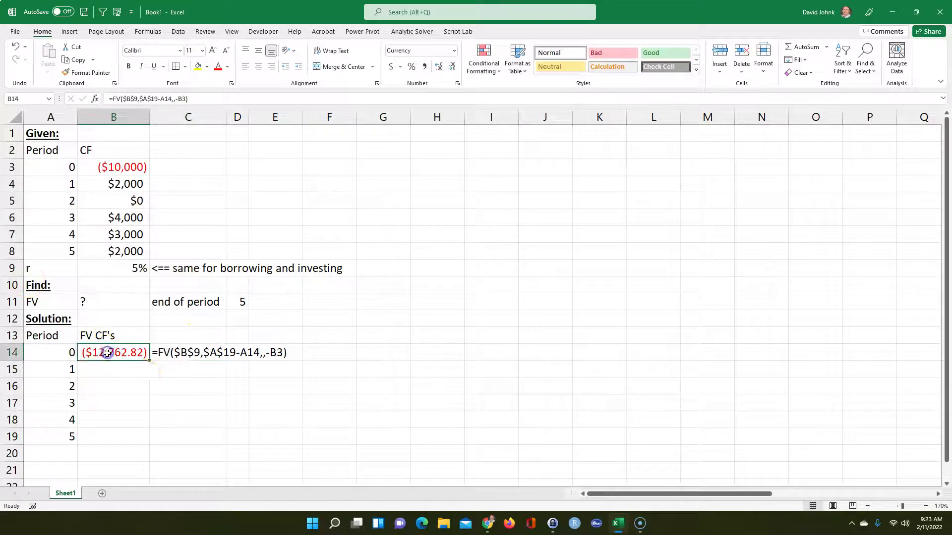
pyautogui.moveTo(151, 362); pyautogui.dragTo(138, 442)
pyautogui.click(112, 478)
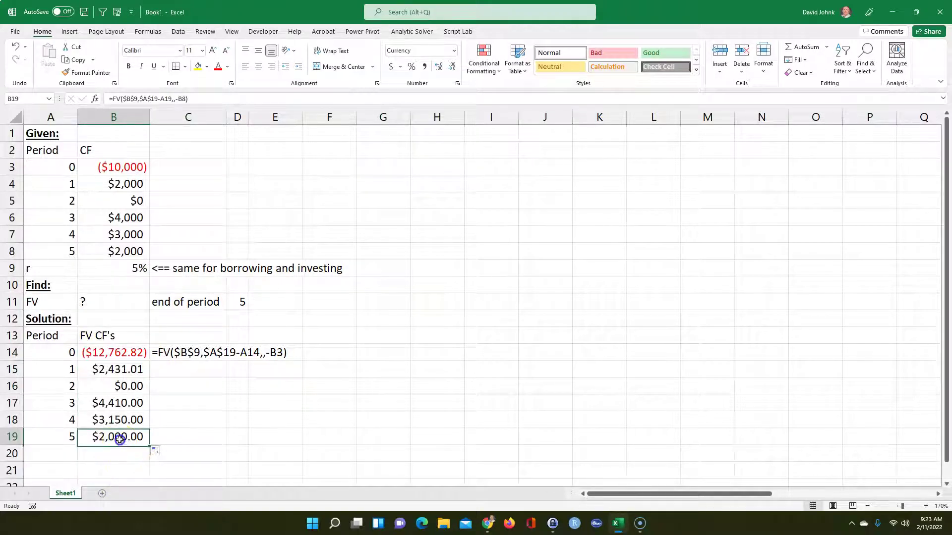
pyautogui.doubleClick(122, 436)
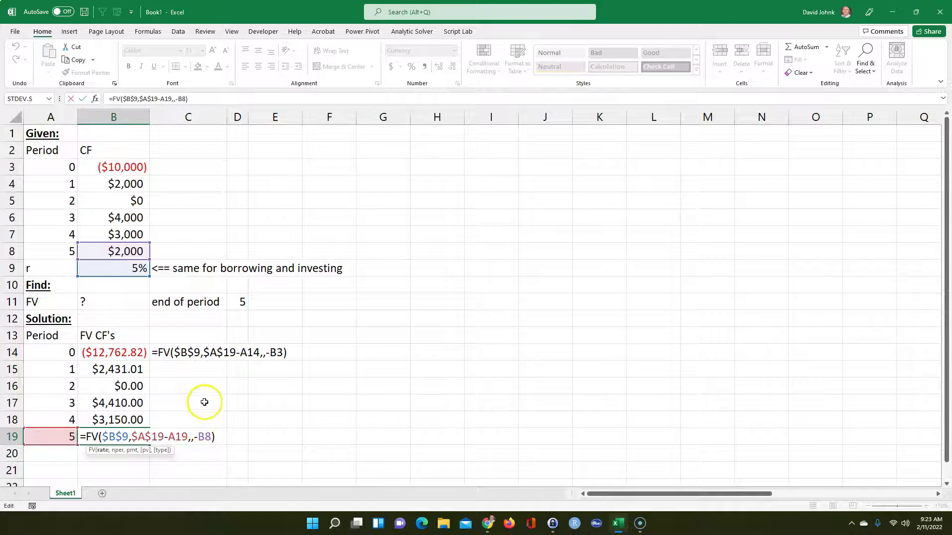
pyautogui.press('Escape')
pyautogui.click(119, 419)
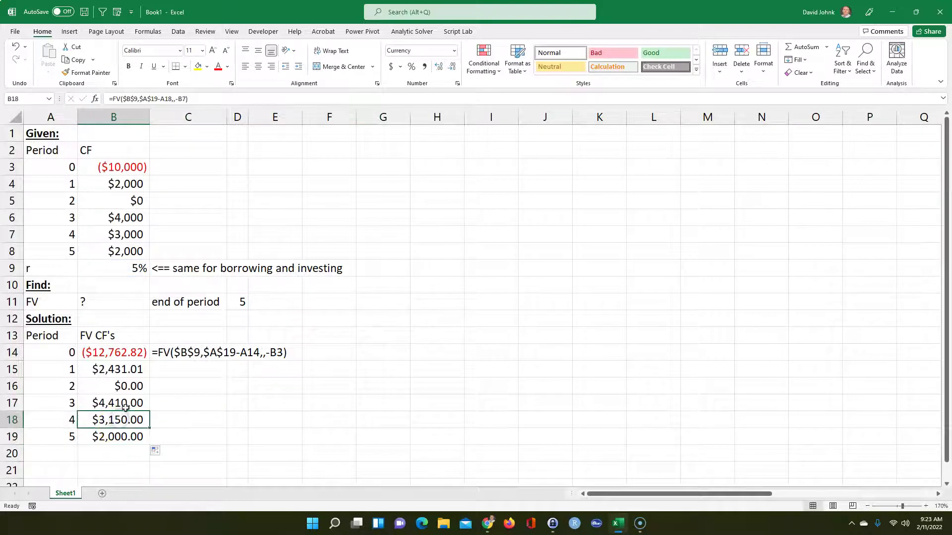
pyautogui.doubleClick(126, 408)
pyautogui.press('Escape')
# Copy the FORMULATEXT down to C19 and compare B19's $2,000.00 with the period-5 cash flow
pyautogui.click(156, 350)
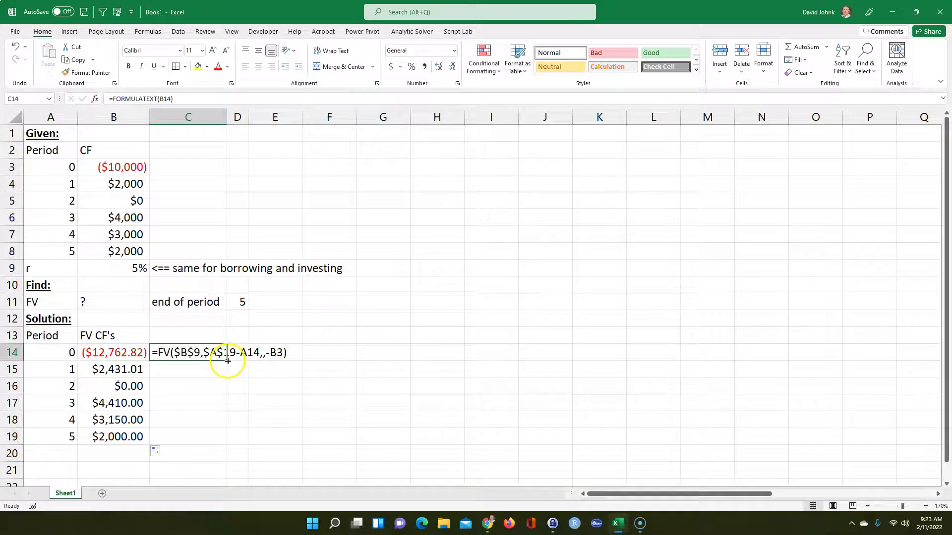
pyautogui.moveTo(227, 361); pyautogui.dragTo(224, 439)
pyautogui.click(124, 436)
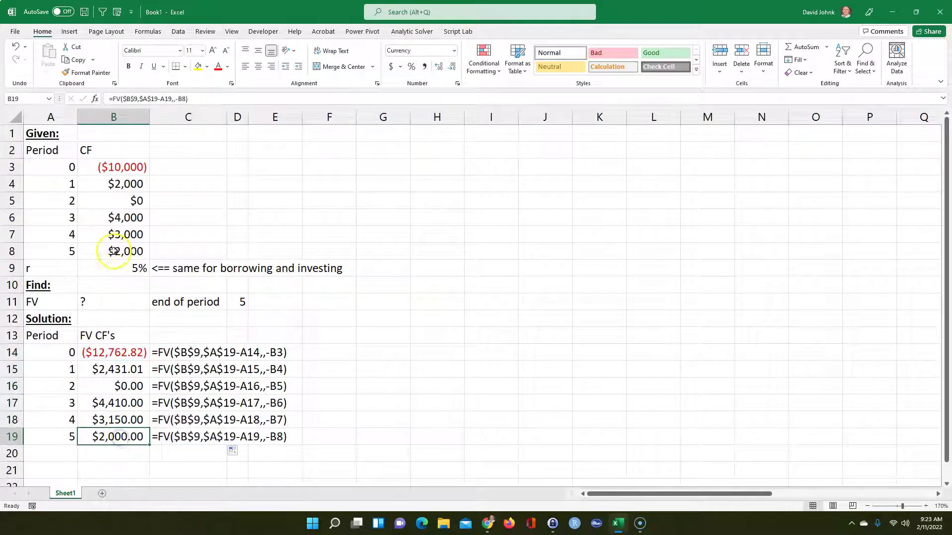
pyautogui.click(113, 252)
pyautogui.moveTo(60, 251); pyautogui.dragTo(112, 254)
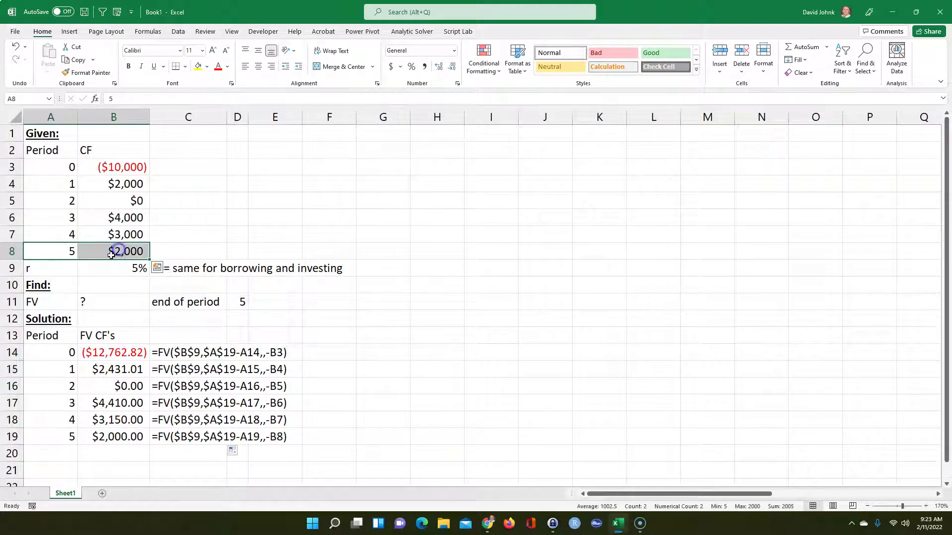
pyautogui.click(113, 252)
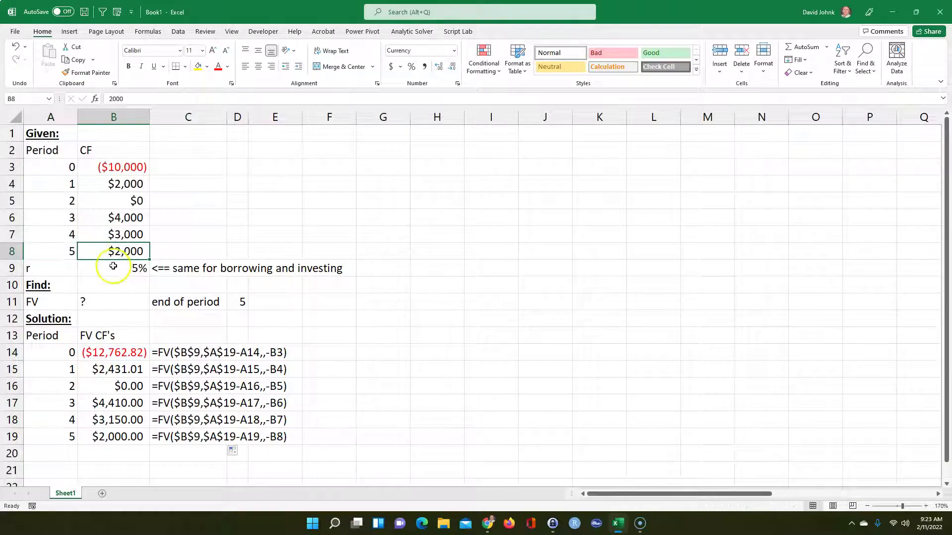
pyautogui.click(121, 436)
pyautogui.click(120, 253)
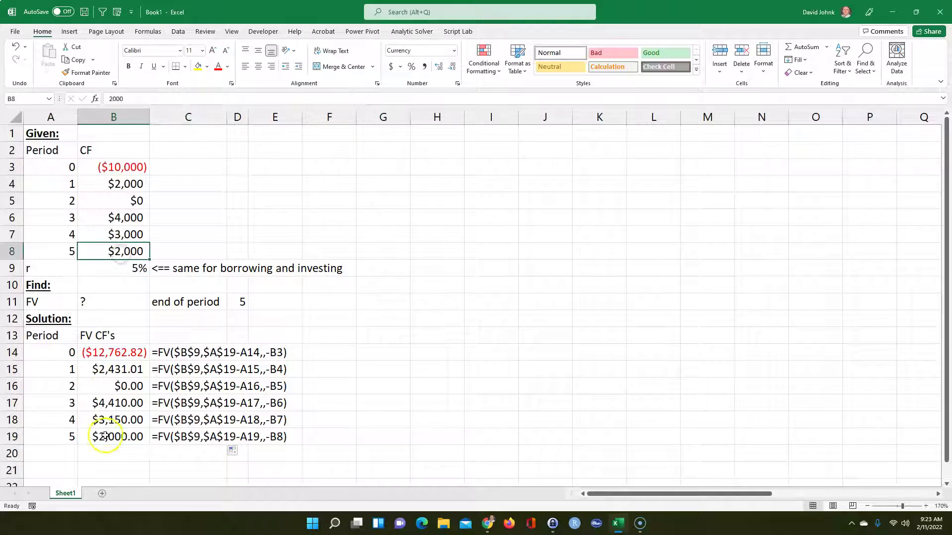
pyautogui.click(106, 437)
# Label A20 FV, total it with =SUM(B14:B19) giving ($771.80), and fill A20:B20 yellow
pyautogui.click(113, 452)
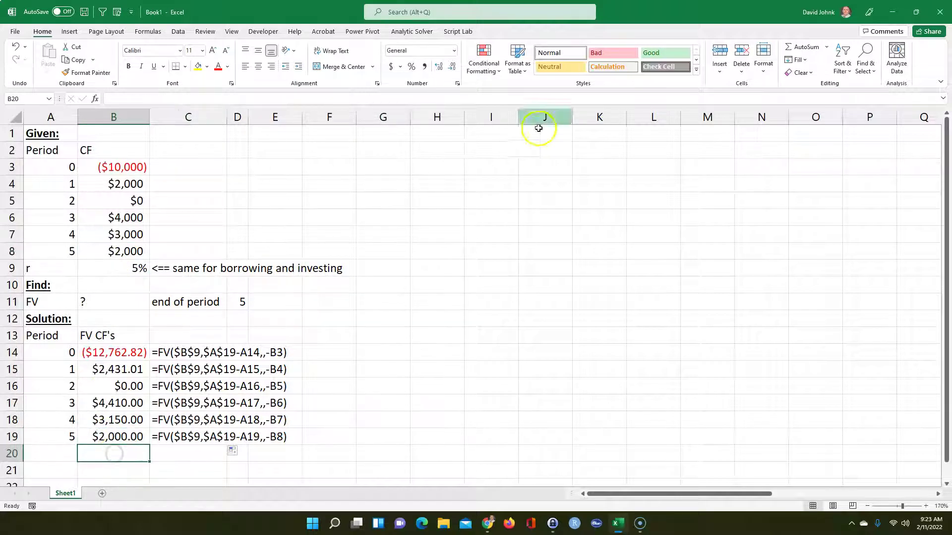
pyautogui.click(56, 454)
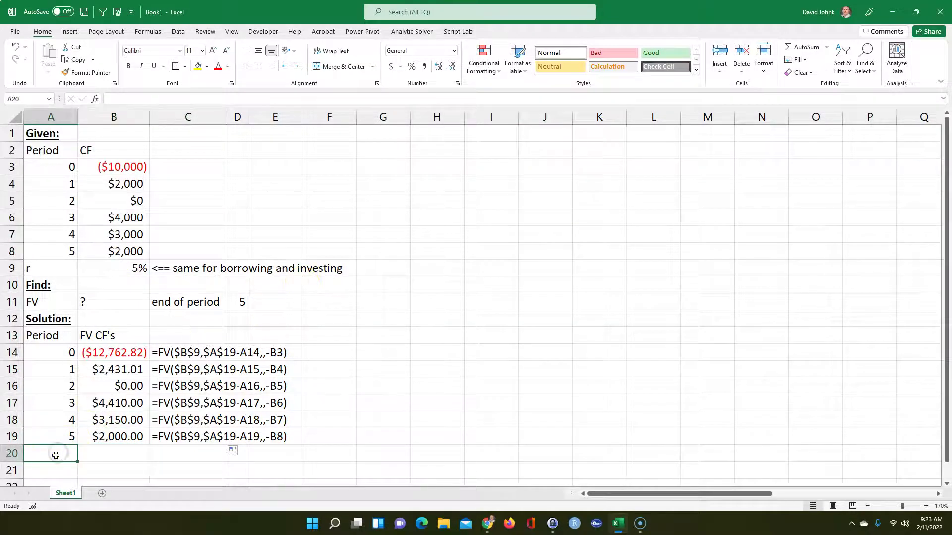
pyautogui.write('FV')
pyautogui.press('Tab')
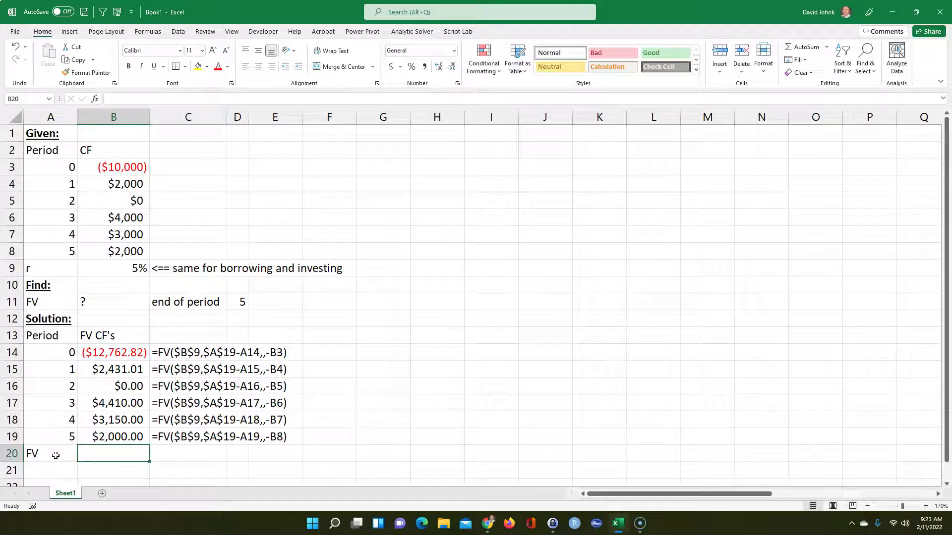
pyautogui.click(805, 48)
pyautogui.press('Return')
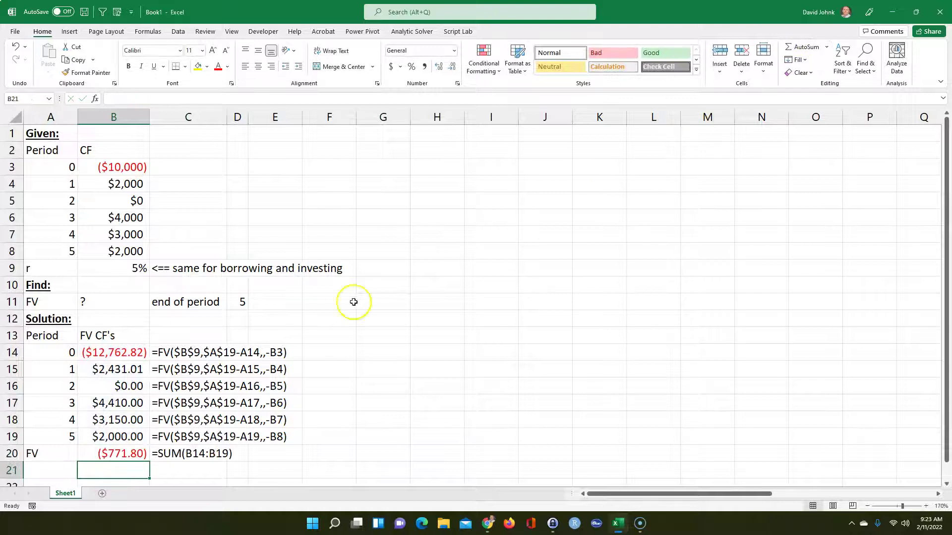
pyautogui.moveTo(30, 452); pyautogui.dragTo(100, 452)
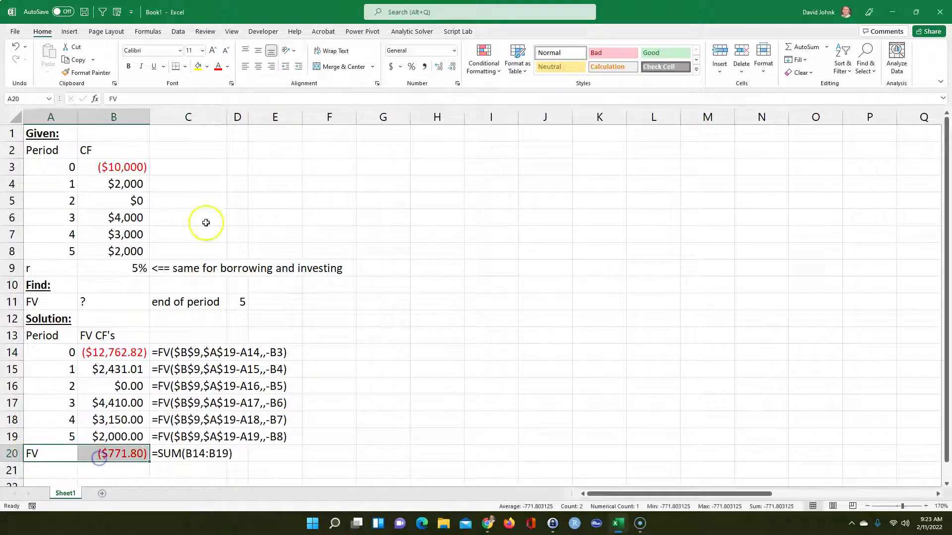
pyautogui.click(197, 68)
pyautogui.click(438, 408)
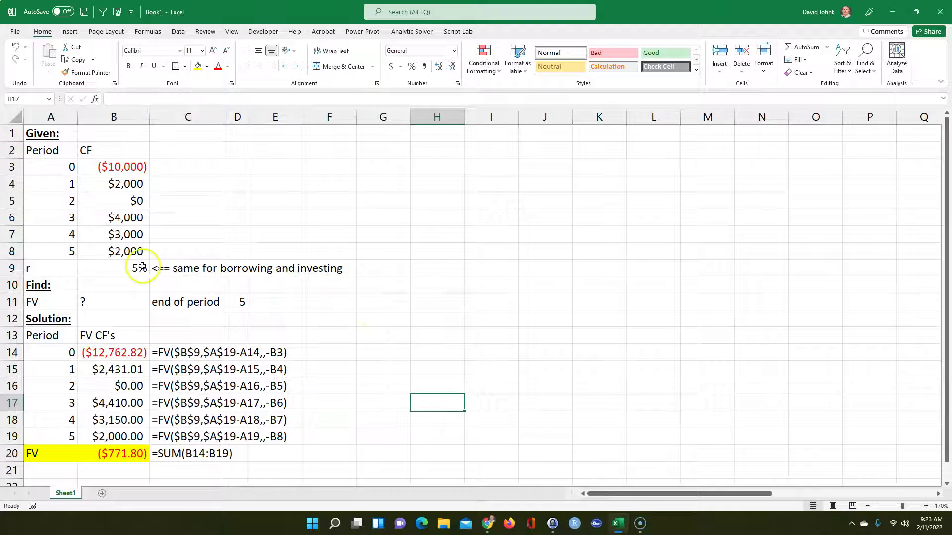
# Try rates of 4%, 3% and 2% in B9 and check the B20 total
pyautogui.click(125, 265)
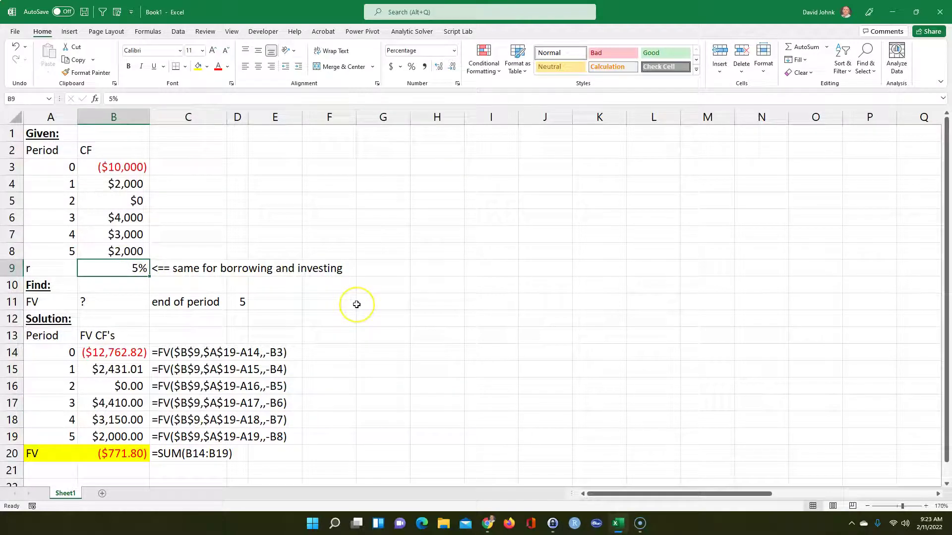
pyautogui.write('4')
pyautogui.press('Return')
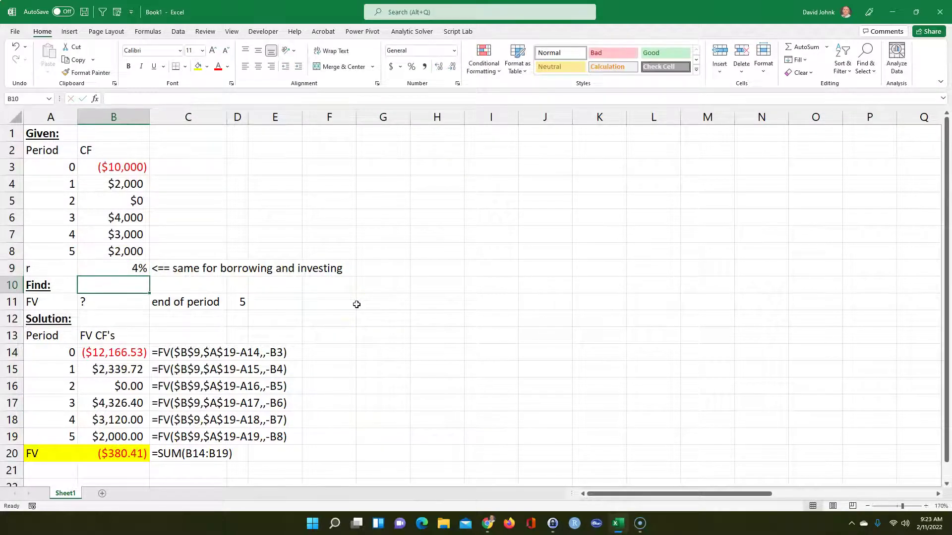
pyautogui.press('Up')
pyautogui.write('3')
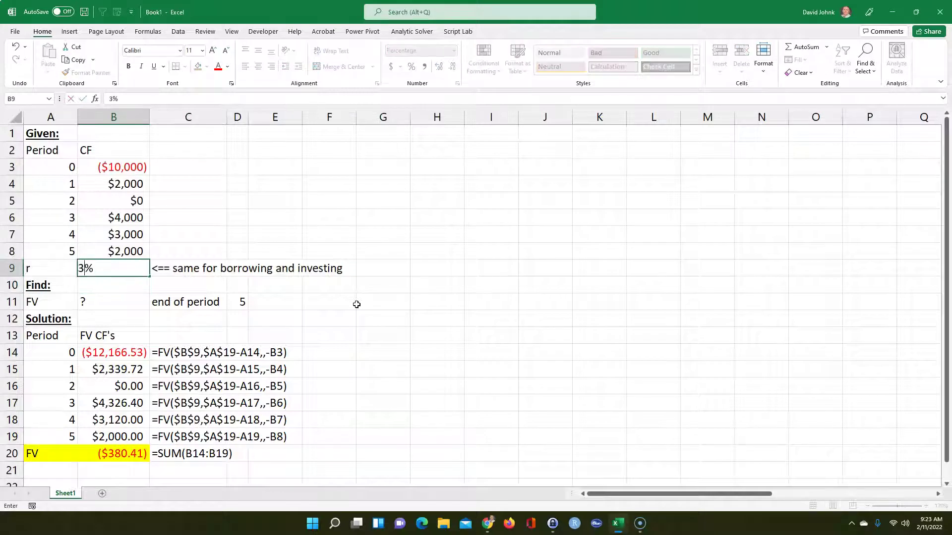
pyautogui.press('Return')
pyautogui.press('Up')
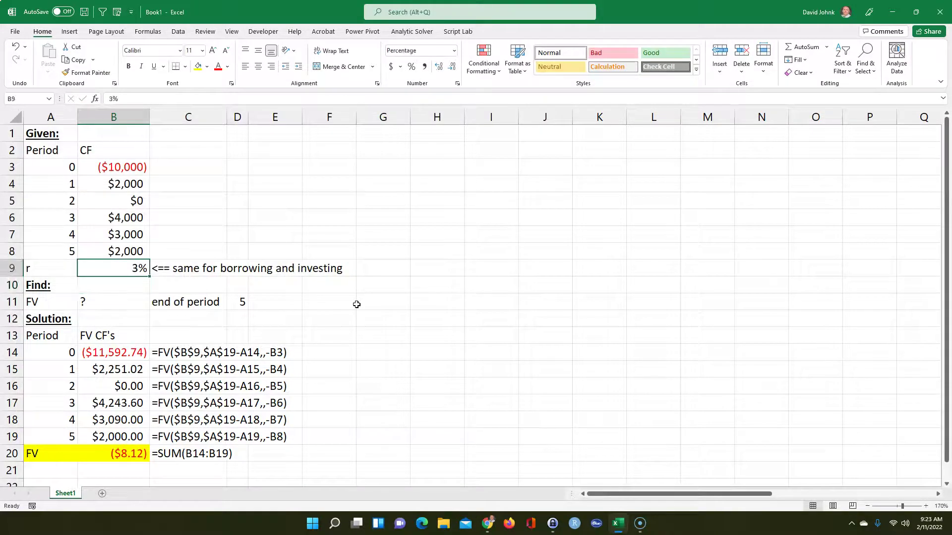
pyautogui.write('2')
pyautogui.press('Return')
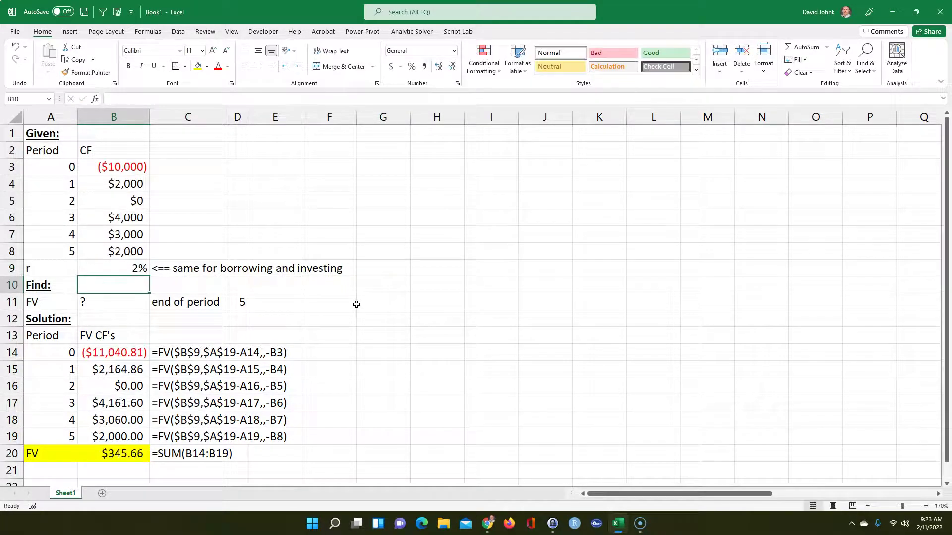
pyautogui.click(114, 455)
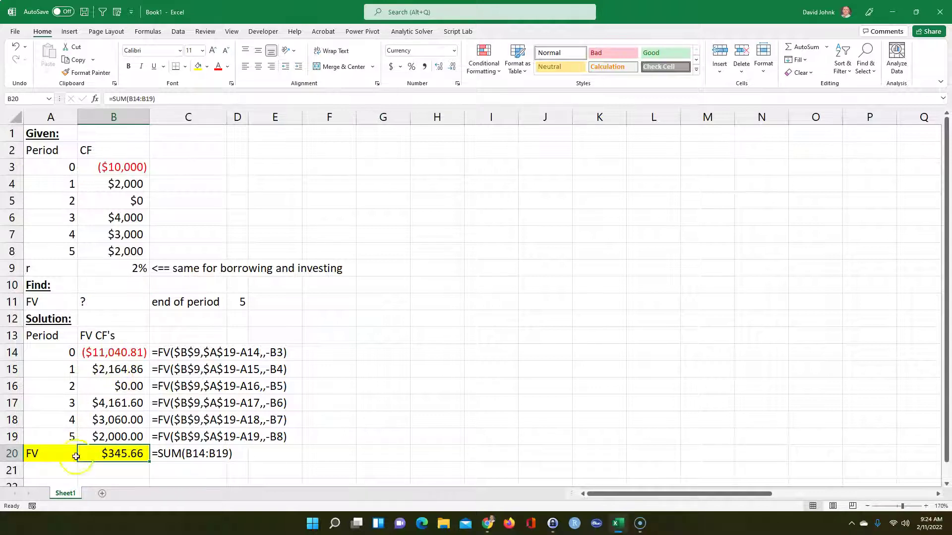
# Restore the B9 rate to 5% and confirm B20 shows ($771.80)
pyautogui.click(107, 264)
pyautogui.write('5')
pyautogui.press('Return')
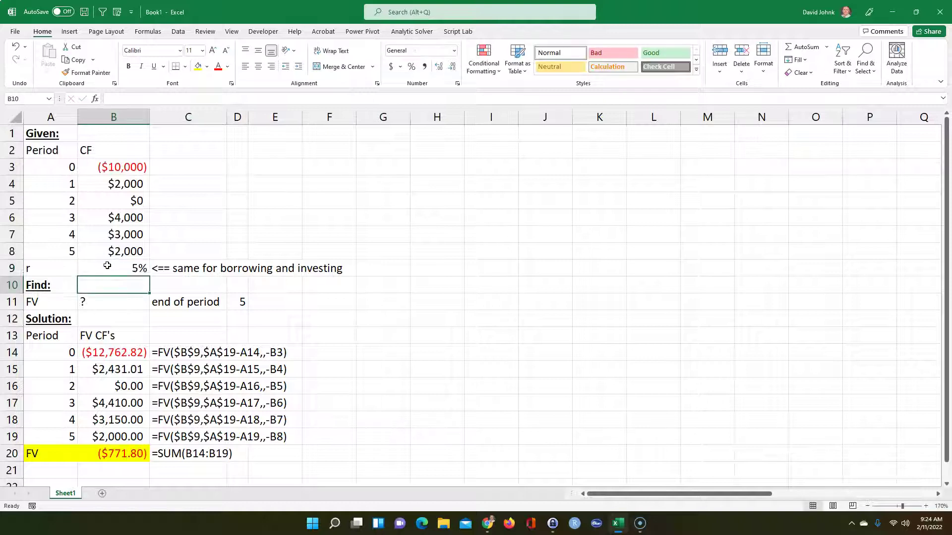
pyautogui.moveTo(60, 270); pyautogui.dragTo(119, 268)
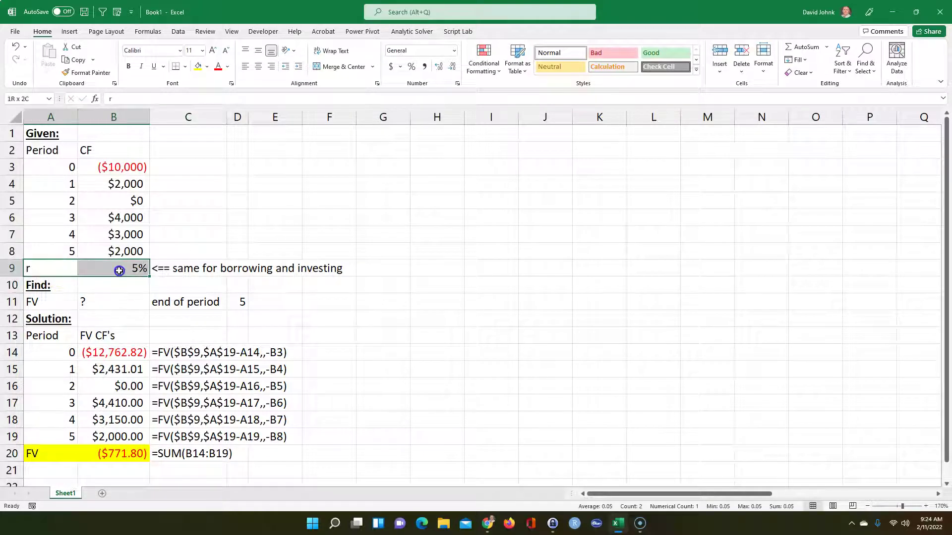
pyautogui.click(115, 452)
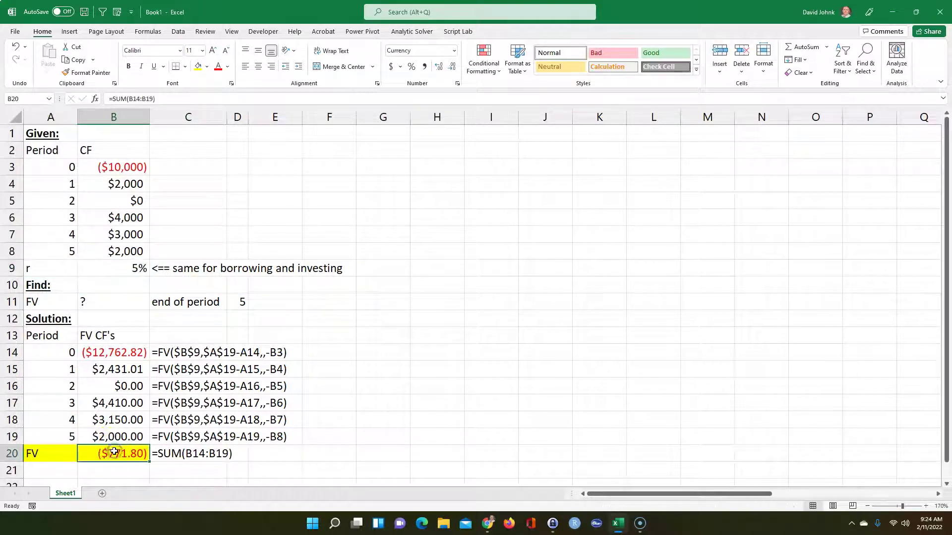
pyautogui.scroll(-3, 392, 379)
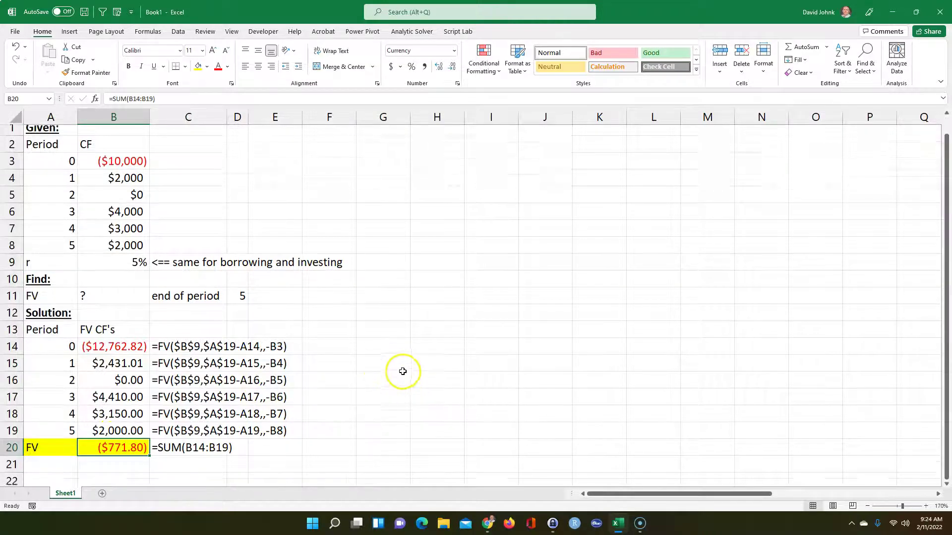
# Enter the heading 'Two-step solution:' in A21 and make it bold and underlined
pyautogui.click(60, 421)
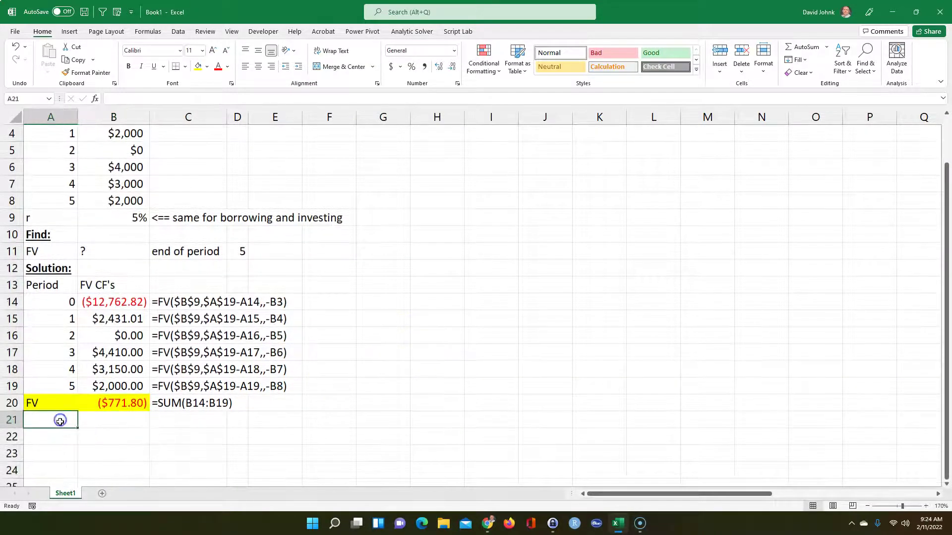
pyautogui.write('Two-step')
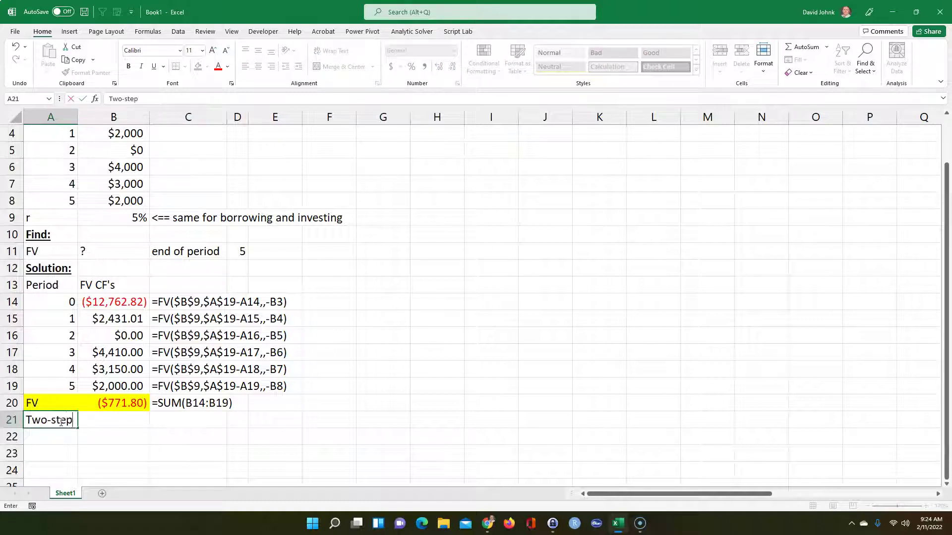
pyautogui.write(' solution:')
pyautogui.press('Return')
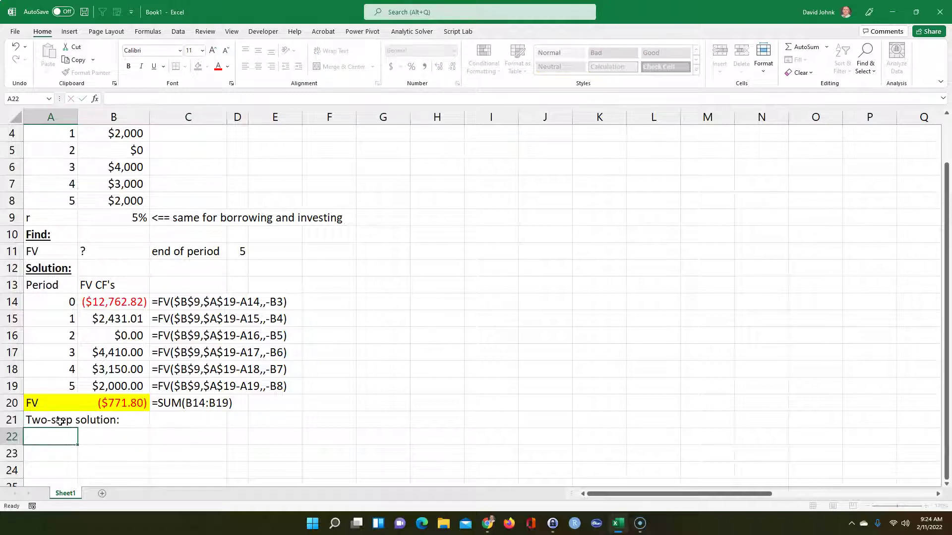
pyautogui.click(128, 66)
pyautogui.click(154, 66)
# Label A22 as NPV, ready for its formula in B22
pyautogui.click(39, 437)
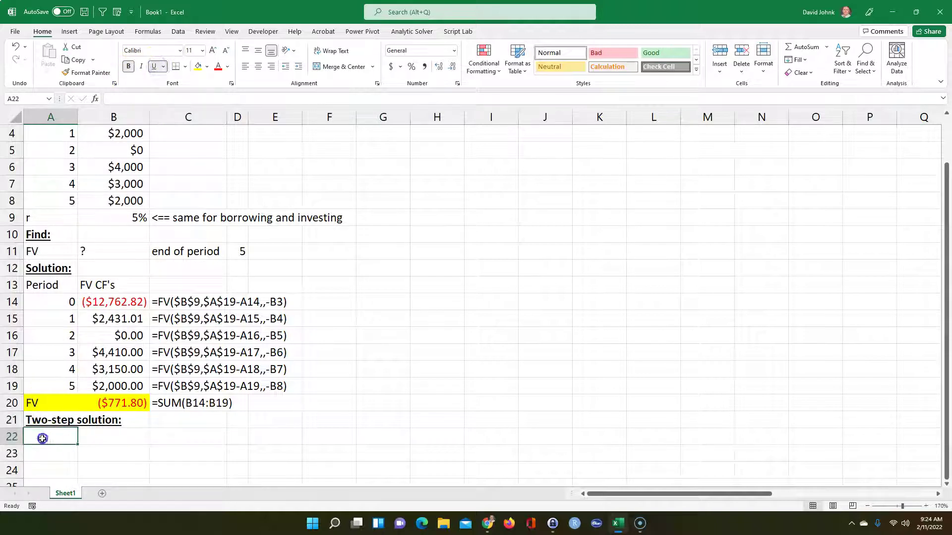
pyautogui.write('NPV')
pyautogui.press('Return')
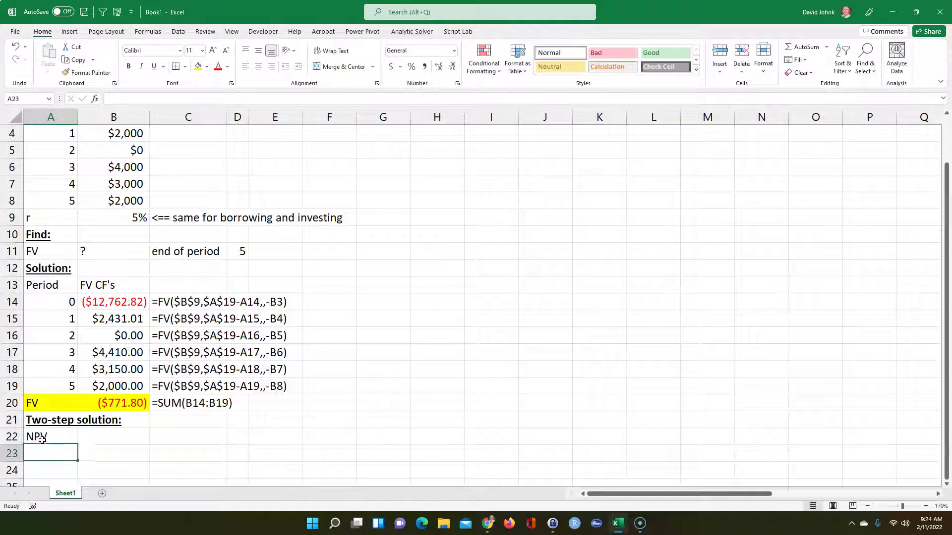
pyautogui.press('Up')
pyautogui.press('Right')
# Enter =NPV(B9,B4:B8)+B3 in B22, returning ($604.73)
pyautogui.write('=npv(')
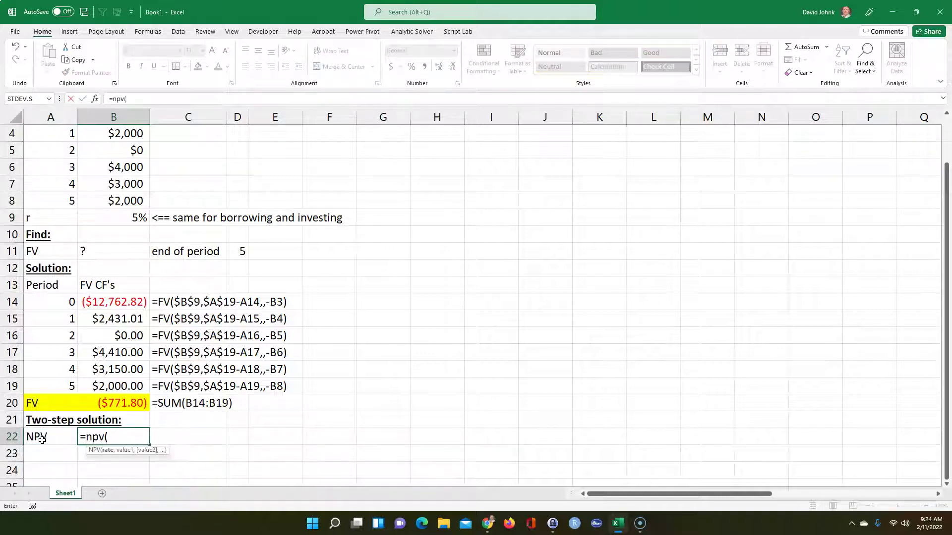
pyautogui.scroll(1, 42, 439)
pyautogui.click(112, 270)
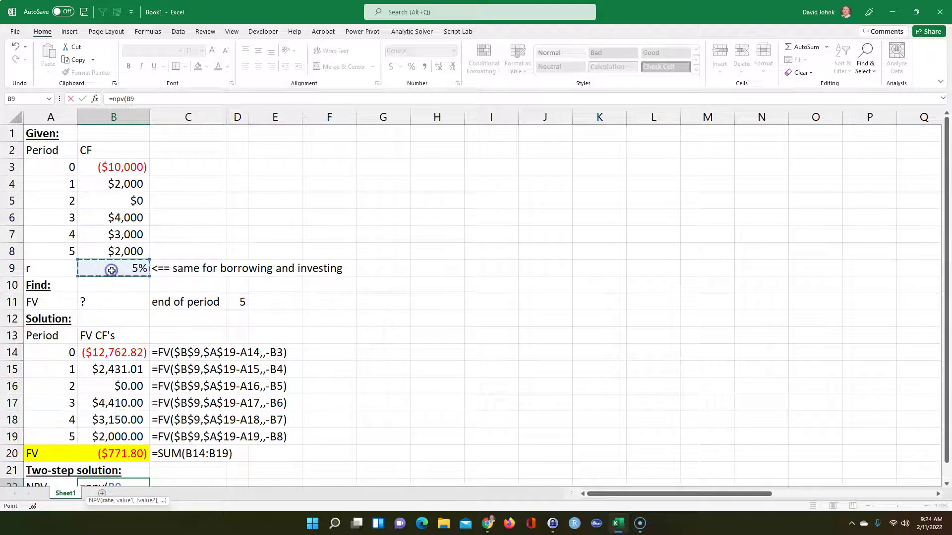
pyautogui.scroll(-1, 299, 329)
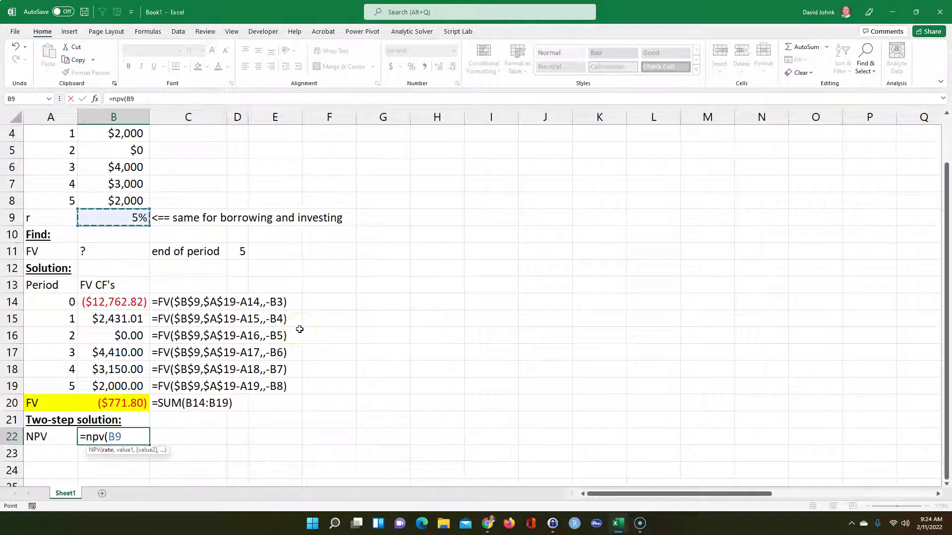
pyautogui.write(',')
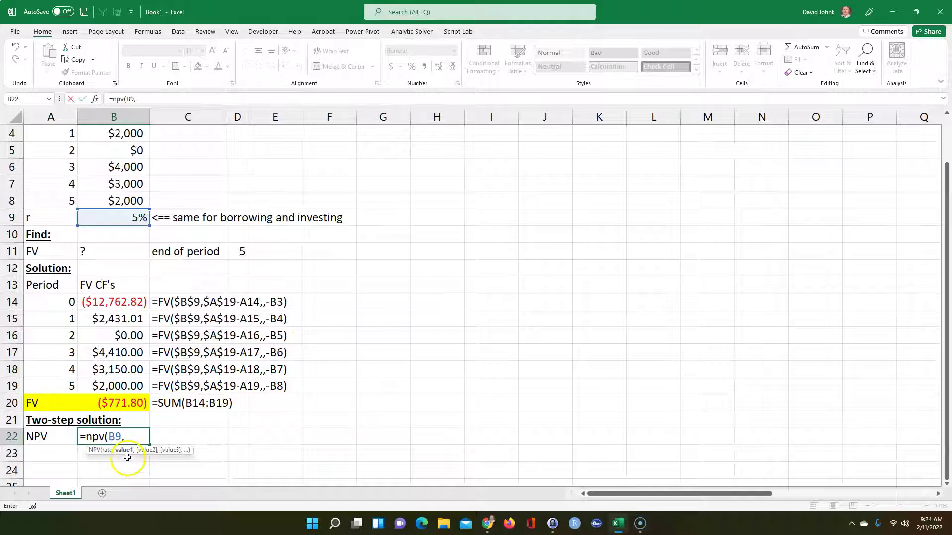
pyautogui.scroll(1, 121, 199)
pyautogui.moveTo(121, 183); pyautogui.dragTo(122, 250)
pyautogui.scroll(-1, 124, 310)
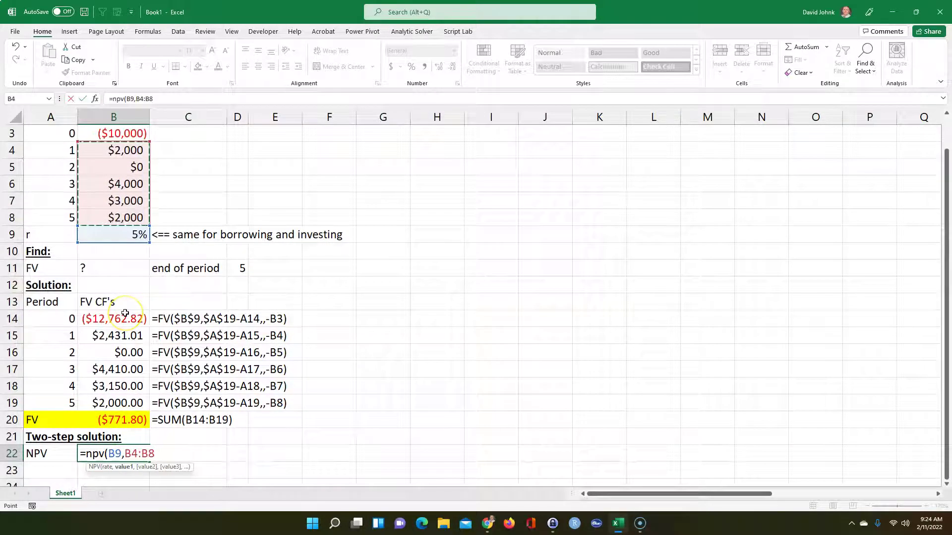
pyautogui.write(')+')
pyautogui.scroll(1, 125, 313)
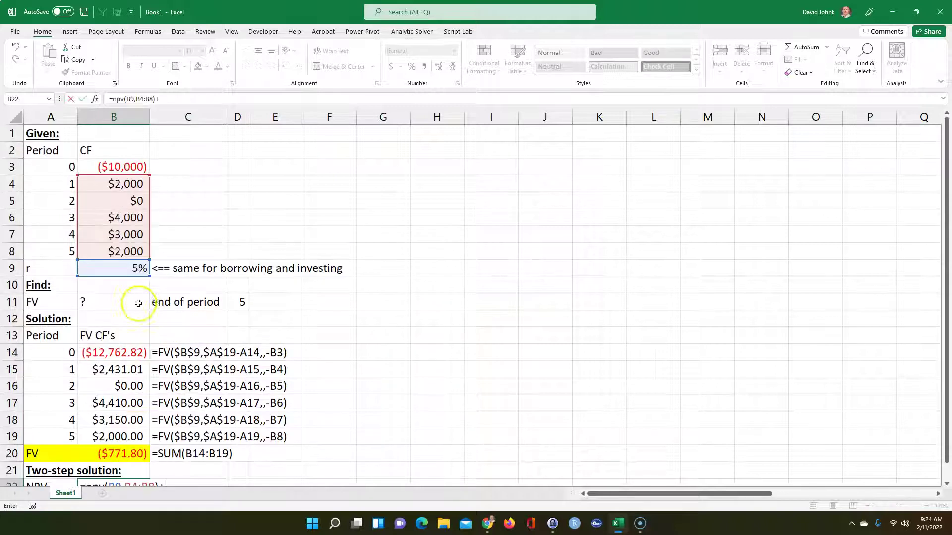
pyautogui.click(121, 166)
pyautogui.scroll(-2, 298, 306)
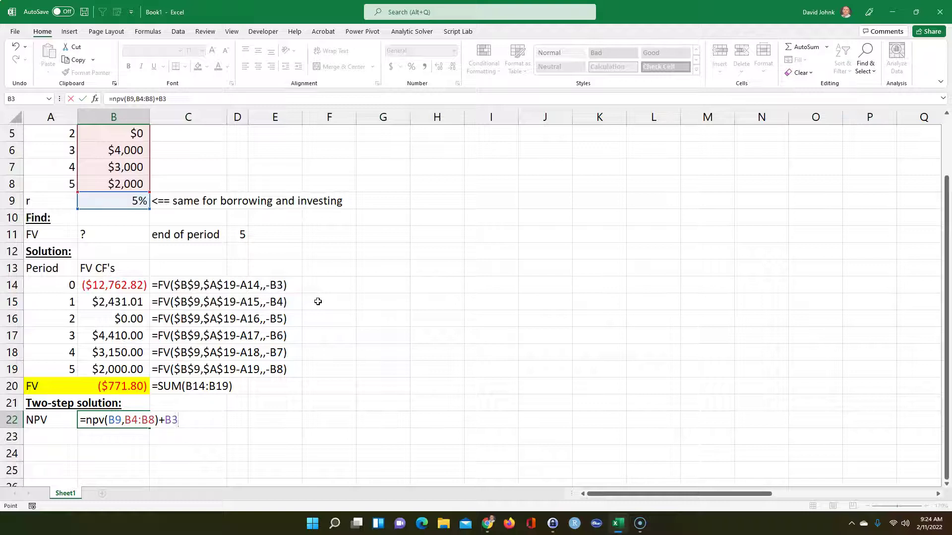
pyautogui.press('Return')
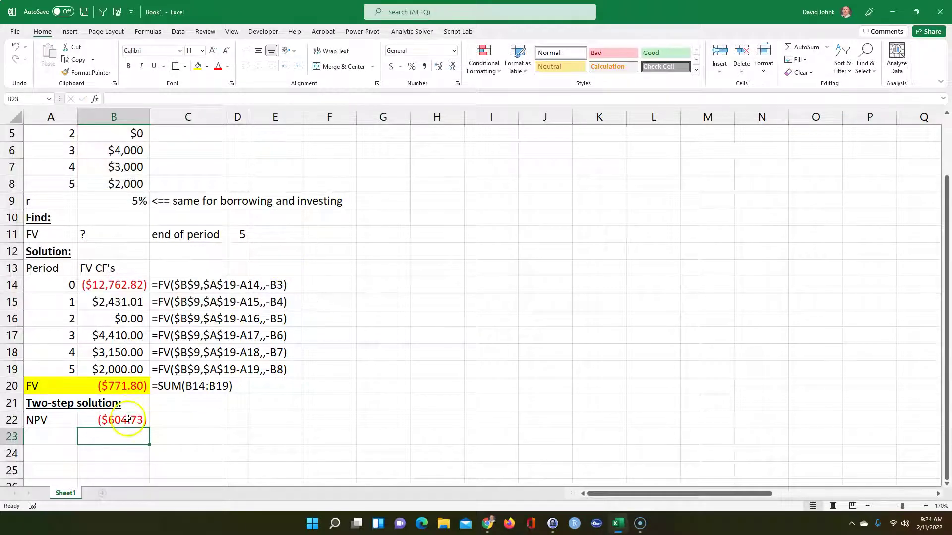
# Label A23 as FV for the second step
pyautogui.click(42, 438)
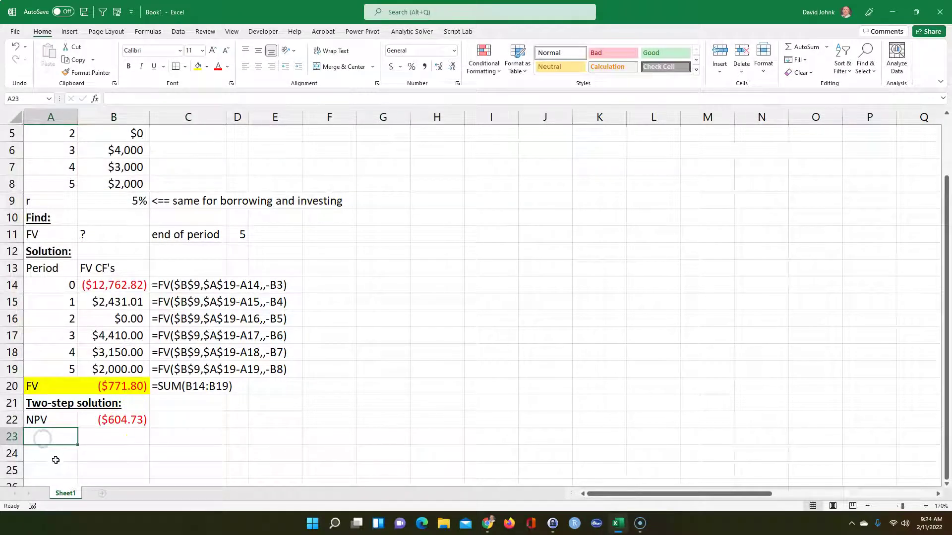
pyautogui.write('FV')
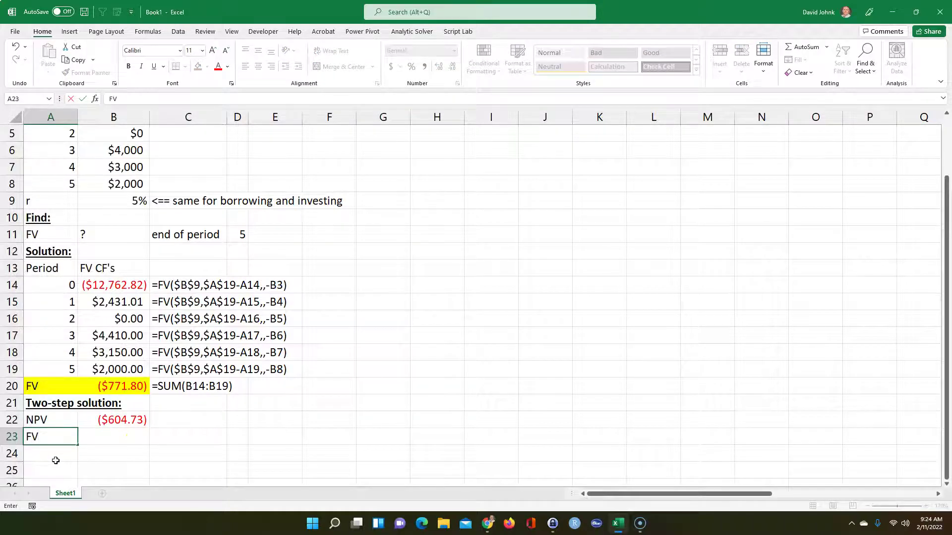
pyautogui.scroll(2, 55, 458)
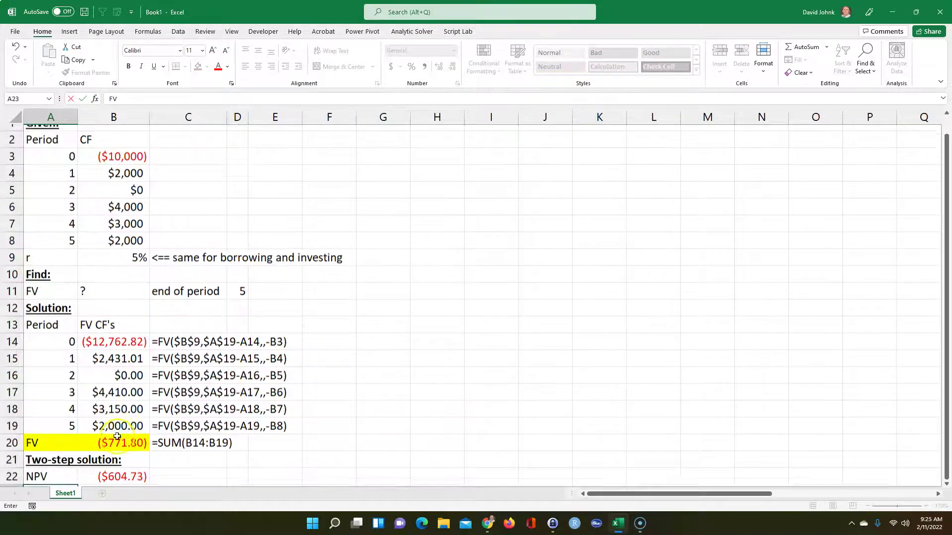
pyautogui.scroll(-3, 117, 436)
pyautogui.click(99, 438)
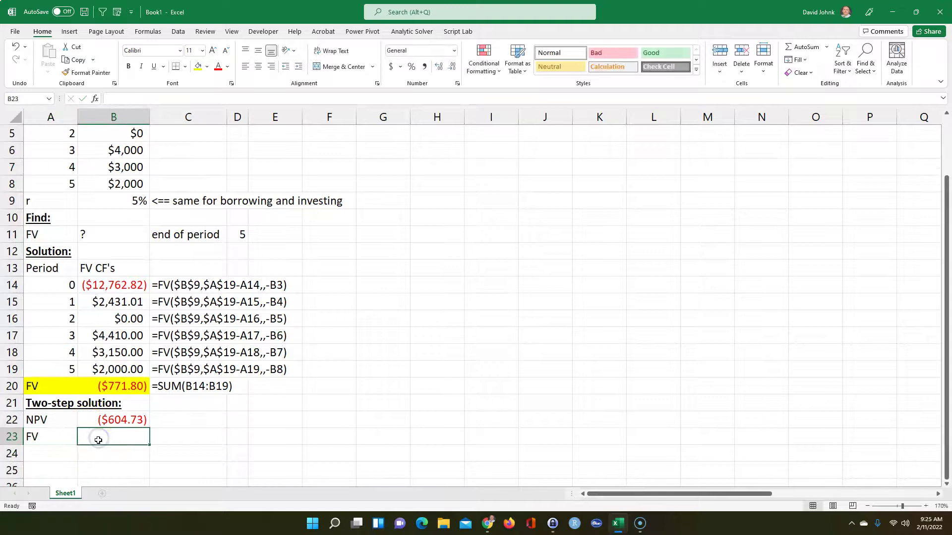
# Enter =FV(B9,D11,,-B22) in B23, giving ($771.80), and fill A23:B23 yellow
pyautogui.write('=fv(')
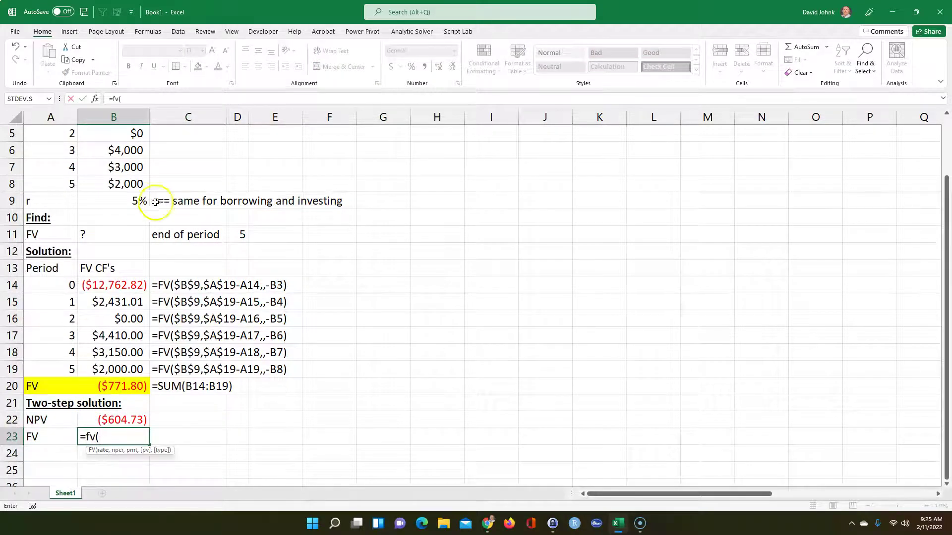
pyautogui.click(127, 201)
pyautogui.write(',')
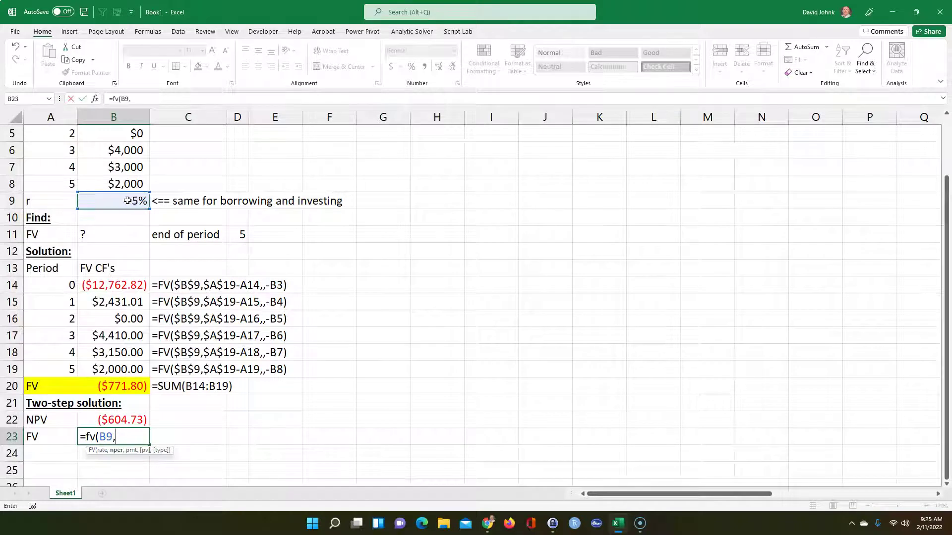
pyautogui.click(240, 235)
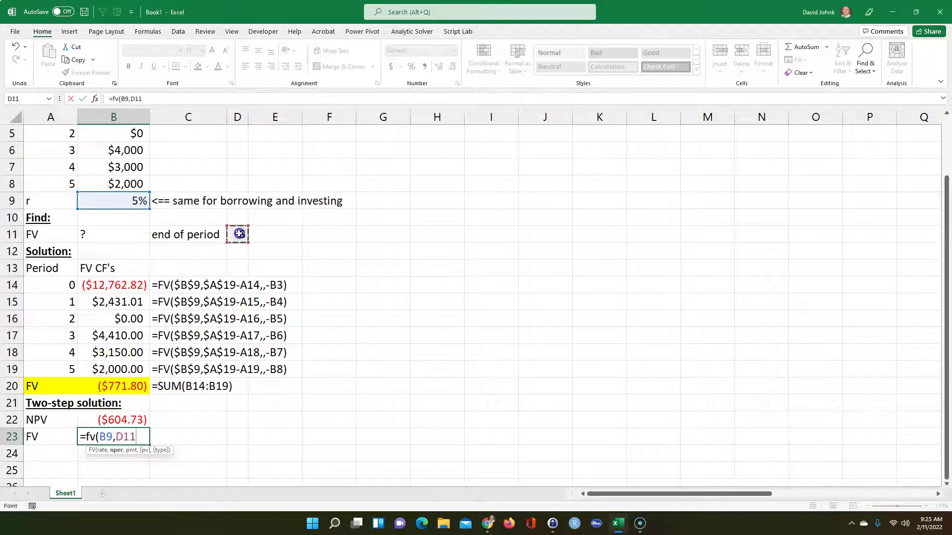
pyautogui.write(',')
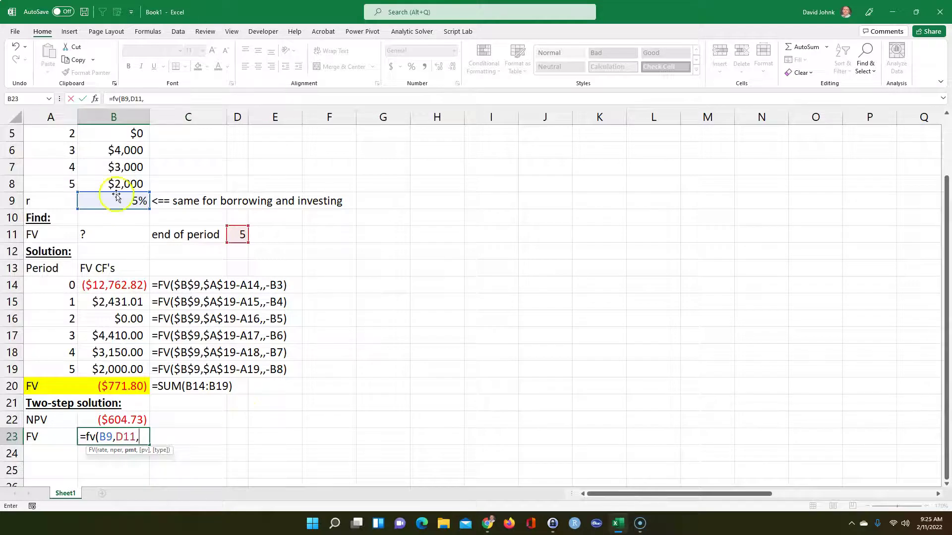
pyautogui.scroll(2, 170, 238)
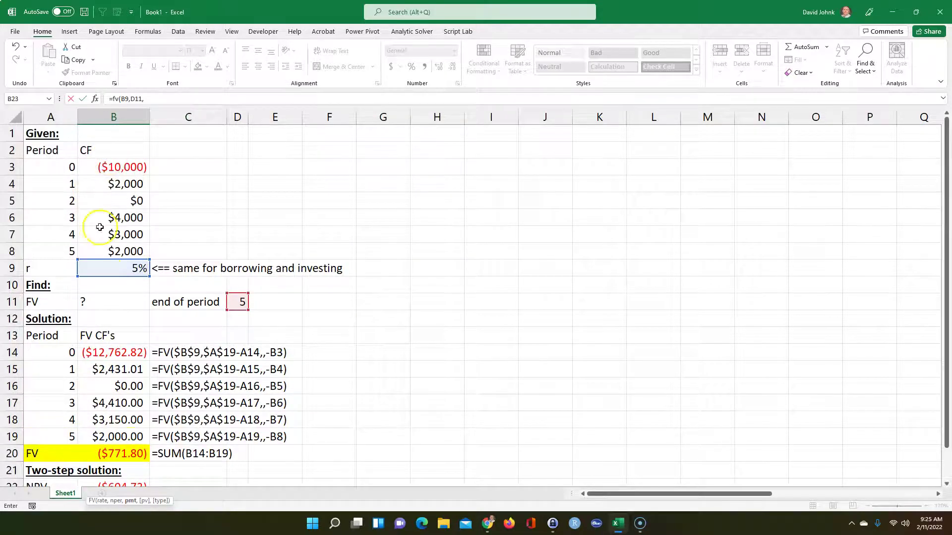
pyautogui.scroll(-2, 149, 322)
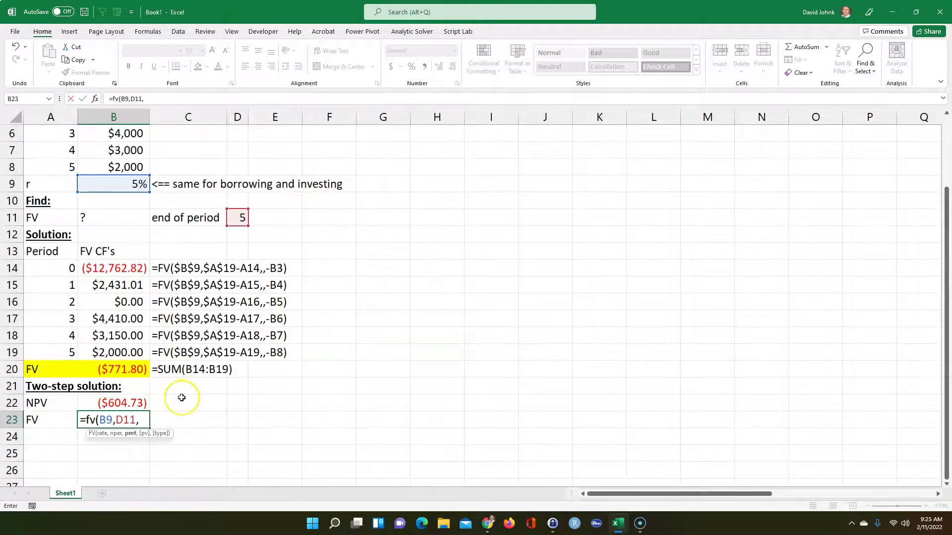
pyautogui.write(',-')
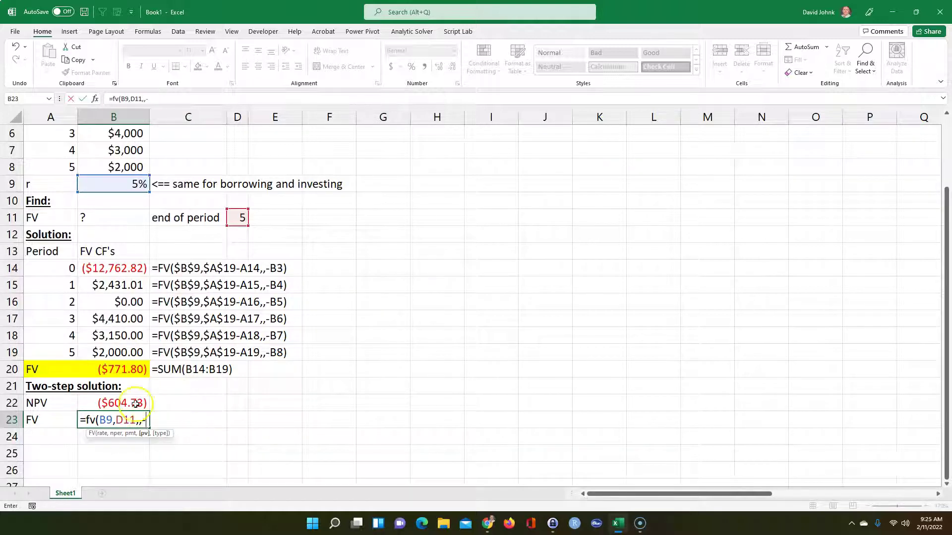
pyautogui.click(112, 404)
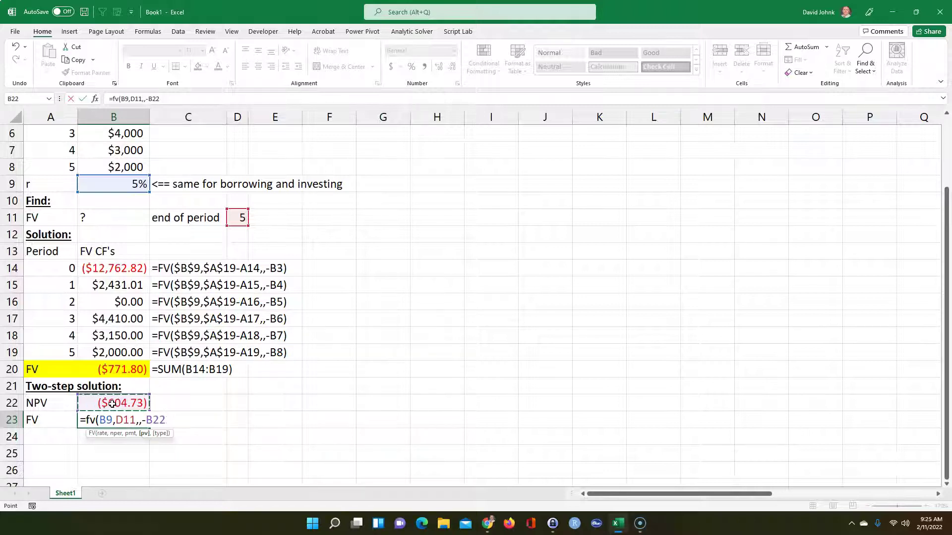
pyautogui.press('Return')
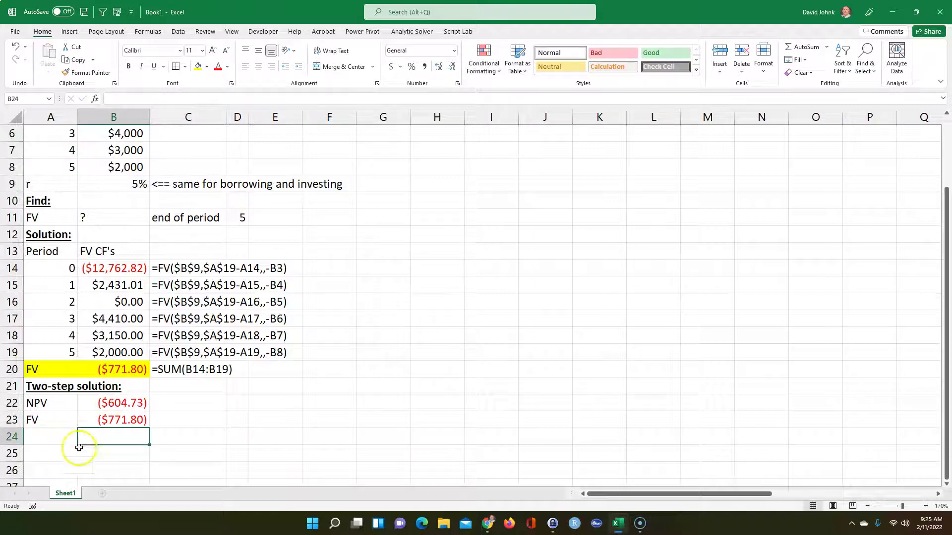
pyautogui.moveTo(39, 419); pyautogui.dragTo(99, 419)
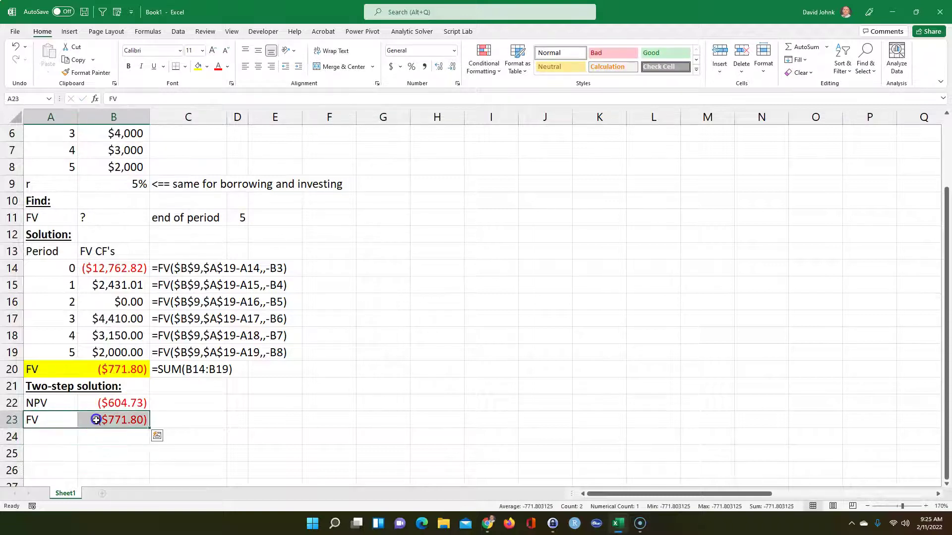
pyautogui.click(198, 67)
# Copy the FORMULATEXT formula from C20 into C22:C23 to display both formulas
pyautogui.click(160, 369)
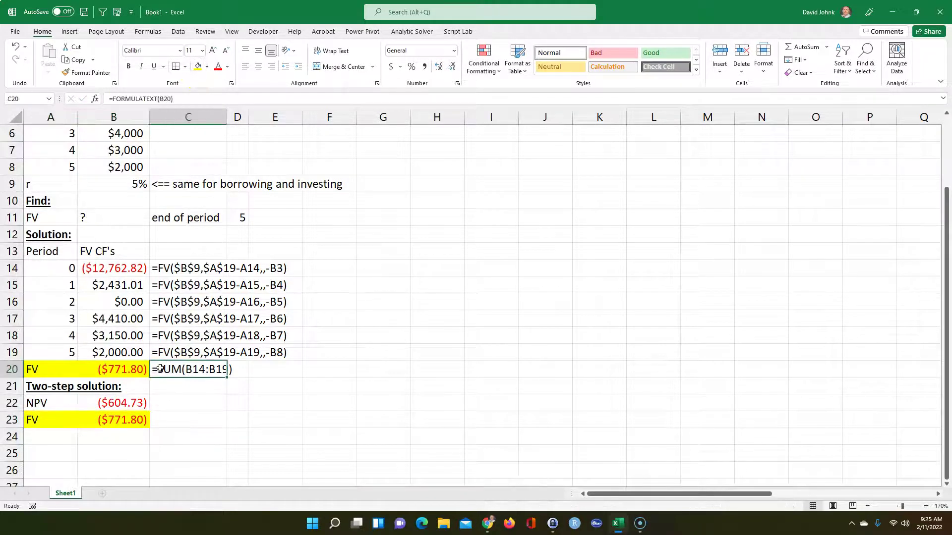
pyautogui.hotkey('ctrl', 'c')
pyautogui.moveTo(179, 402); pyautogui.dragTo(181, 418)
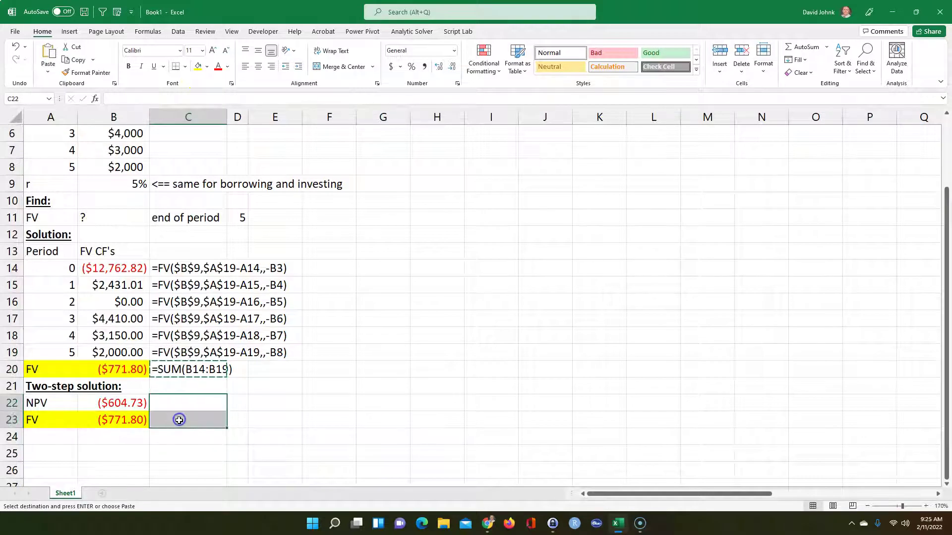
pyautogui.hotkey('ctrl', 'v')
pyautogui.click(320, 420)
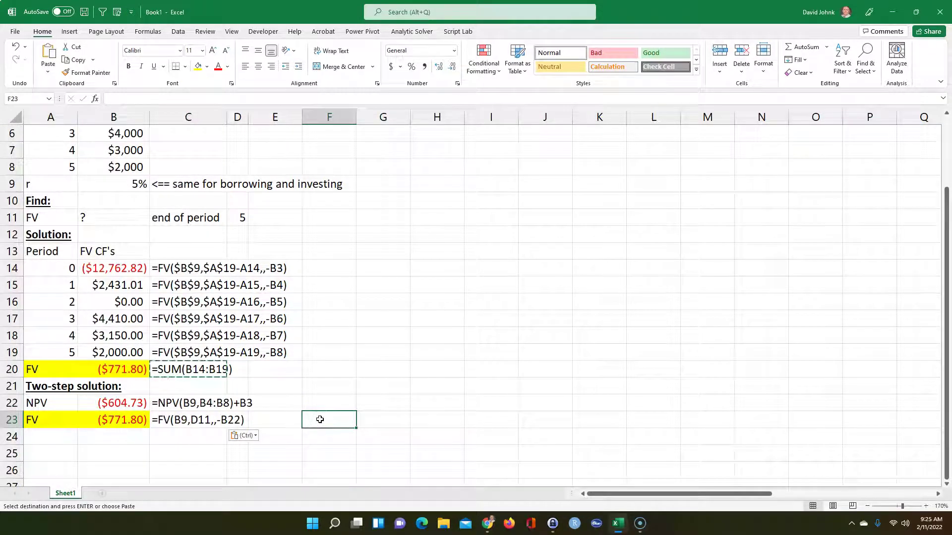
pyautogui.press('Escape')
pyautogui.click(326, 415)
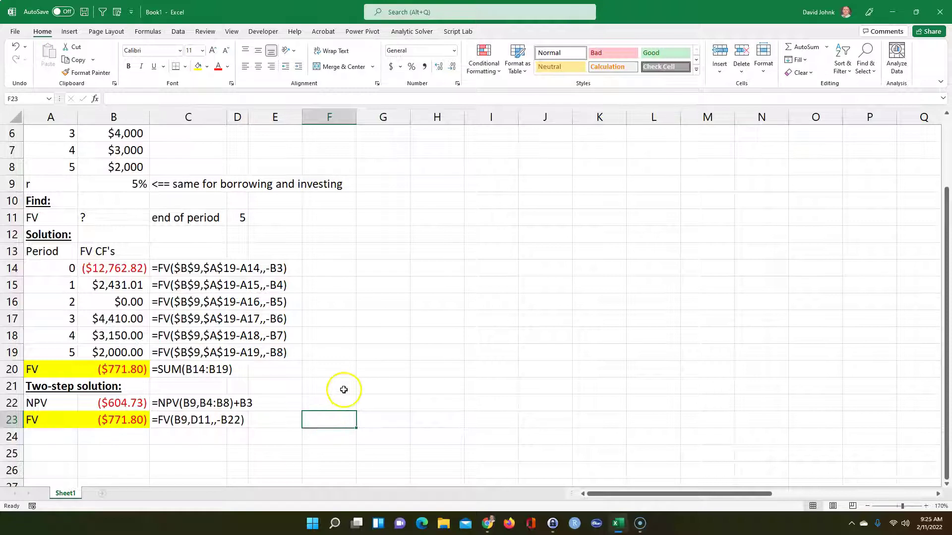
# Enter 'Lambda Function Solution:' in A24 and make it bold and underlined
pyautogui.click(62, 436)
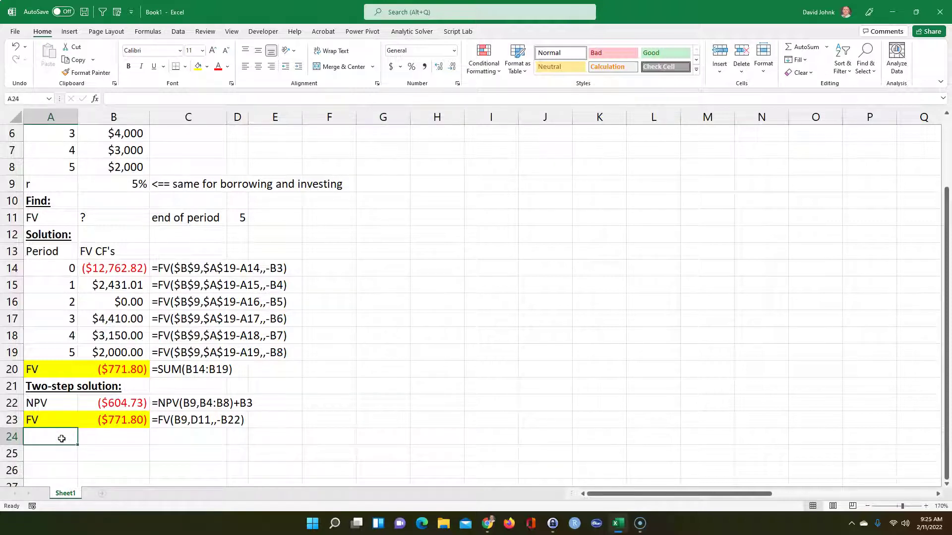
pyautogui.write('Lambda Fu')
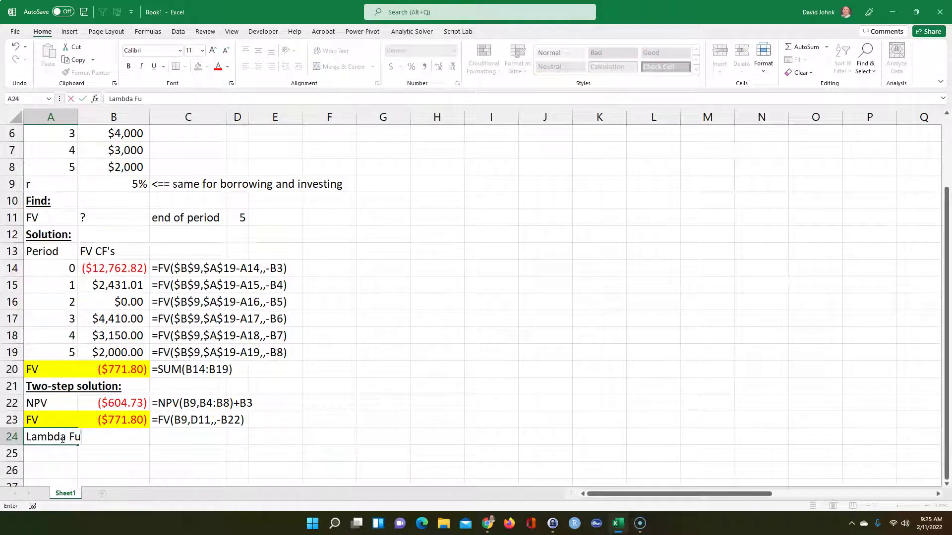
pyautogui.write('nction Solution:')
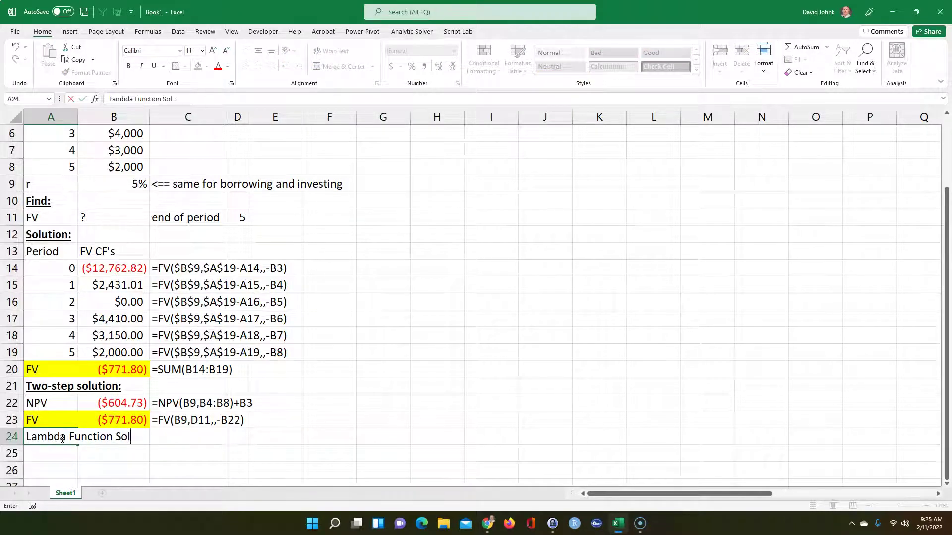
pyautogui.press('Return')
pyautogui.click(62, 438)
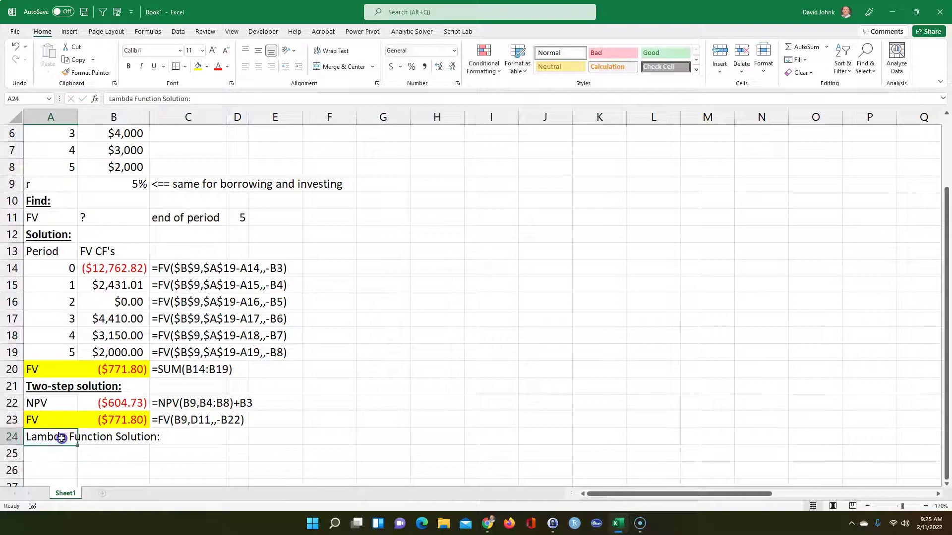
pyautogui.click(128, 66)
pyautogui.click(157, 68)
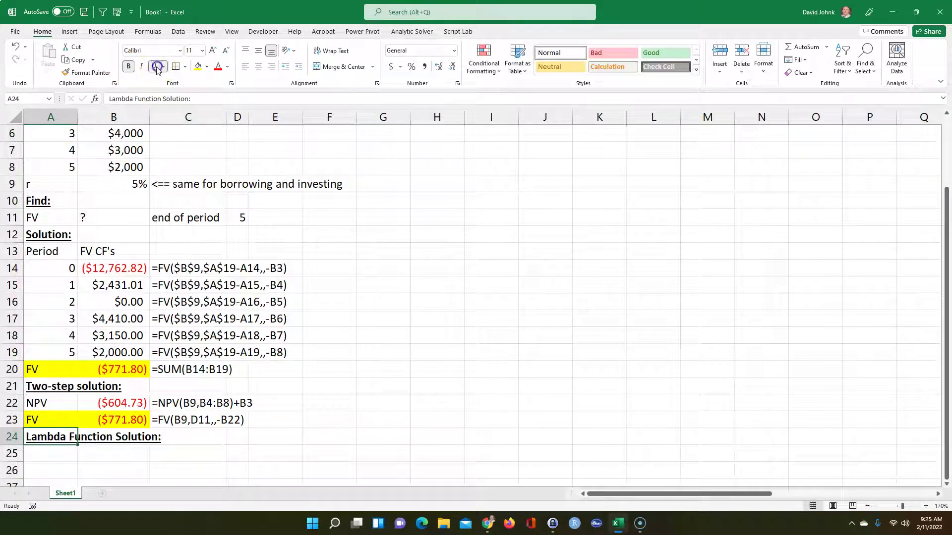
pyautogui.click(382, 335)
pyautogui.click(33, 457)
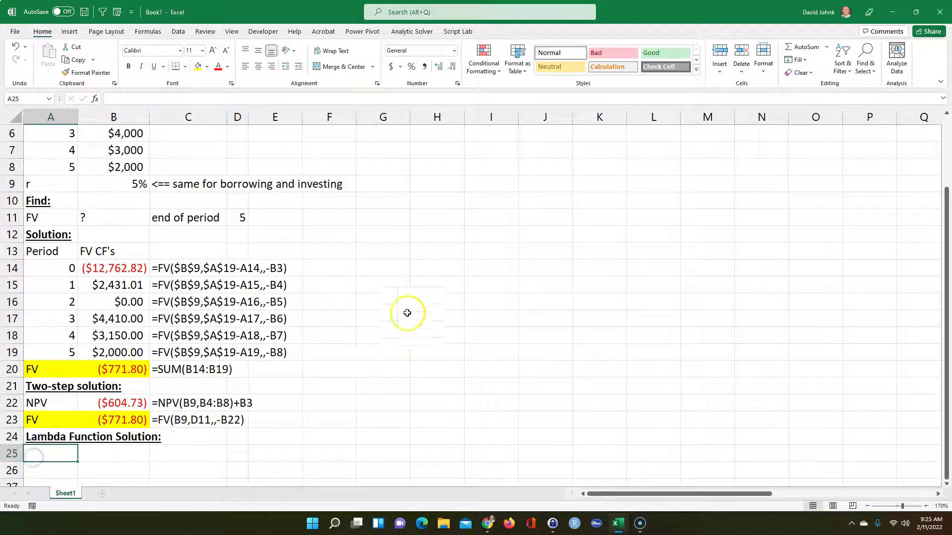
# Start a LAMBDA in H15 declaring the parameters r, cfs, cf0 and periods
pyautogui.click(427, 286)
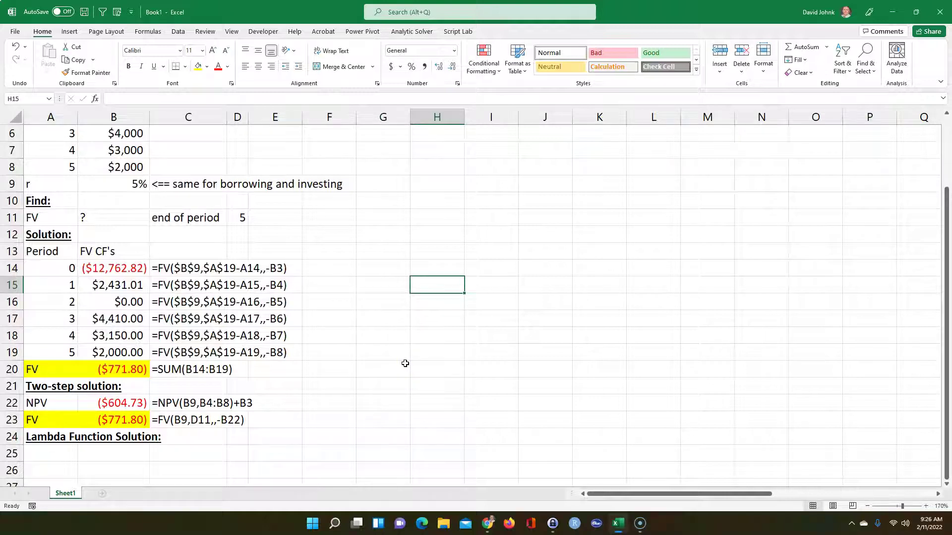
pyautogui.write('=lamb')
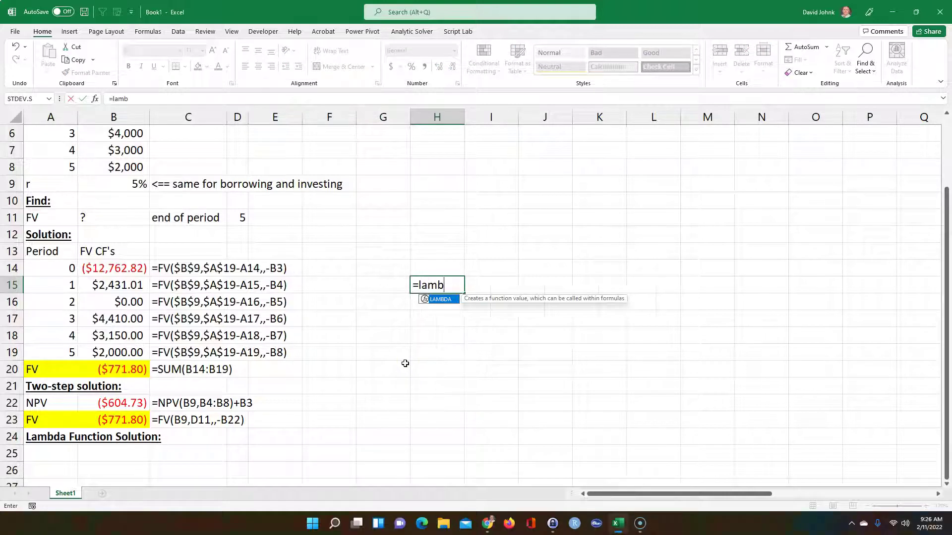
pyautogui.write('da(r')
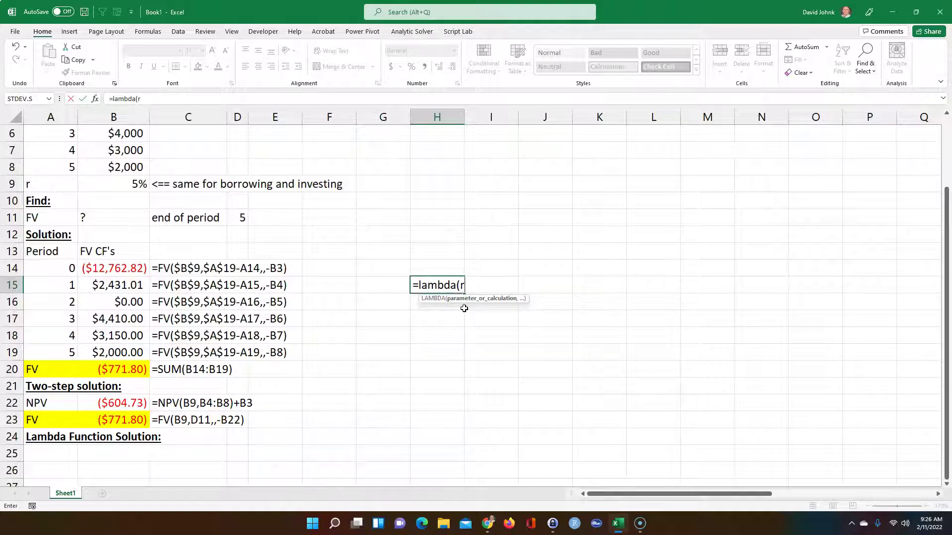
pyautogui.write(',')
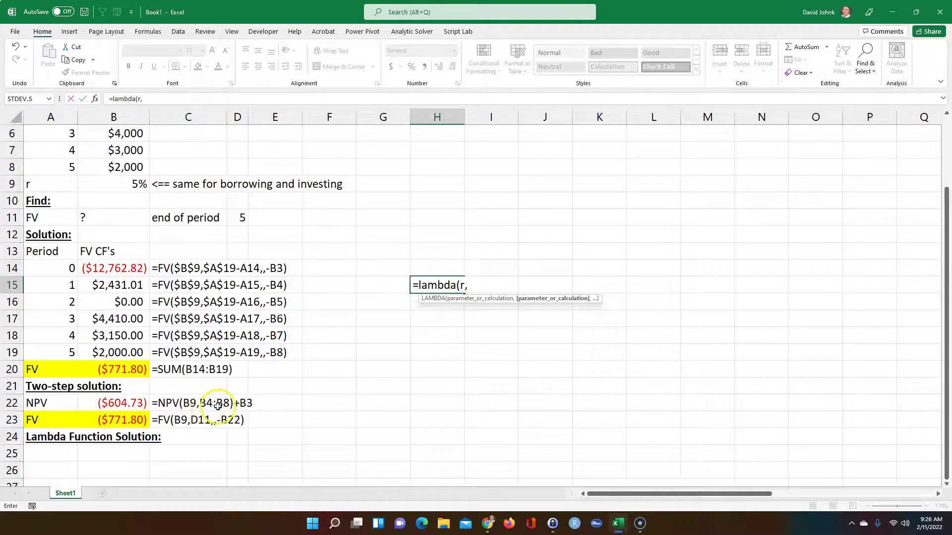
pyautogui.write('cfs')
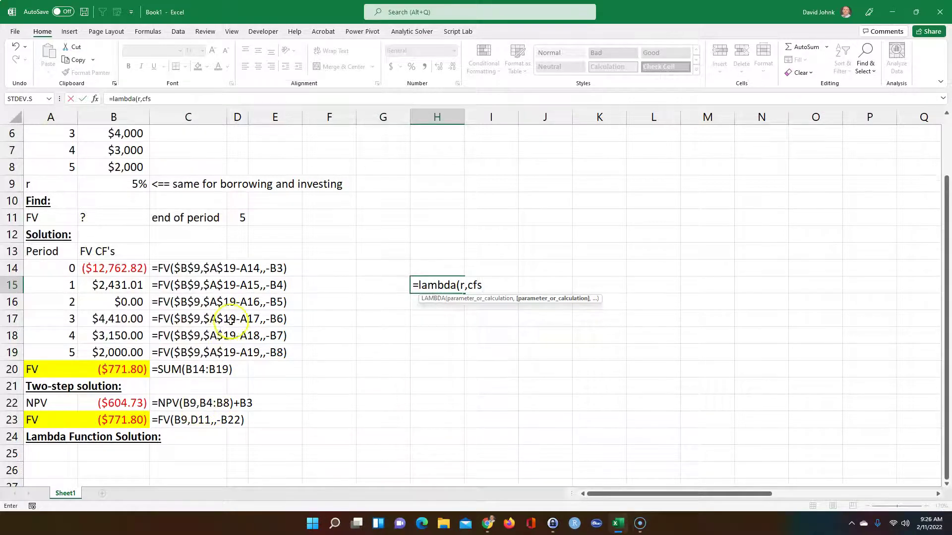
pyautogui.scroll(1, 230, 320)
pyautogui.scroll(-1, 352, 322)
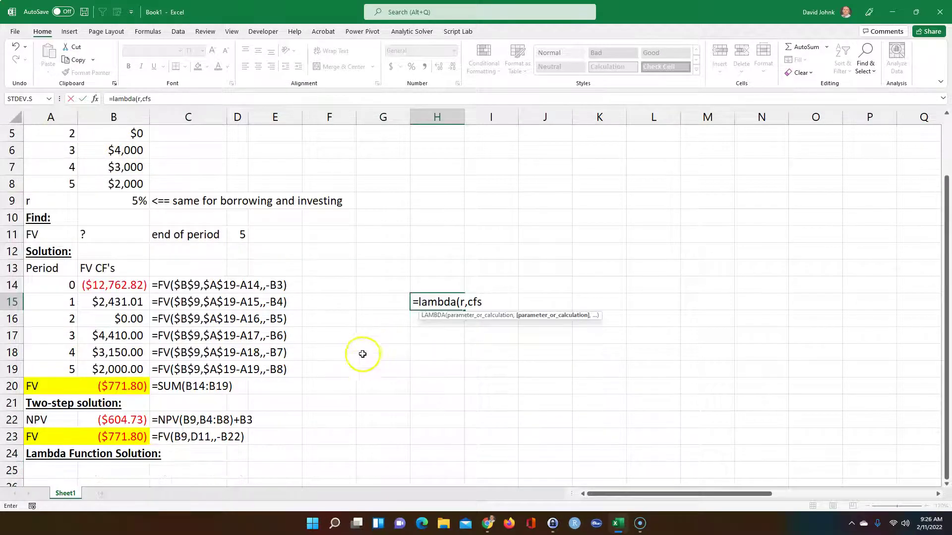
pyautogui.write(',')
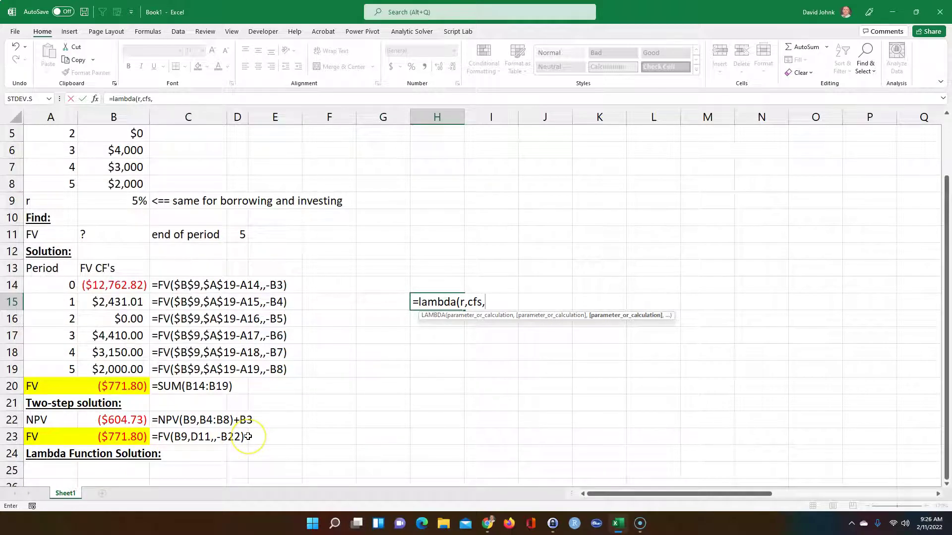
pyautogui.write('cf')
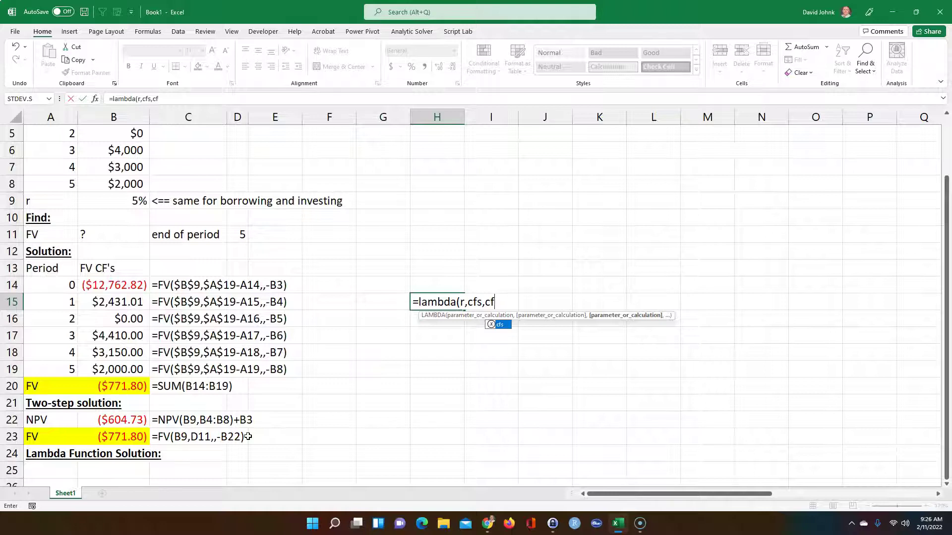
pyautogui.write('0,')
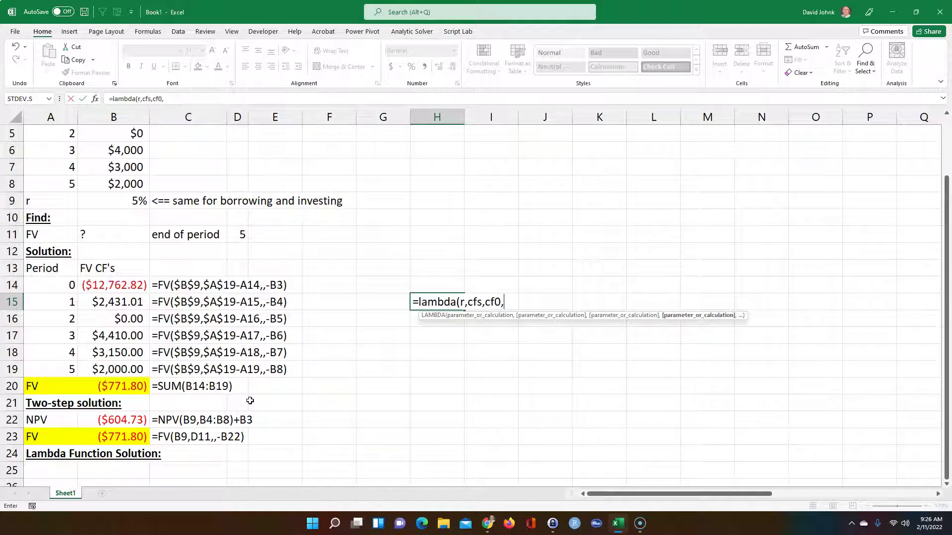
pyautogui.write('cer')
pyautogui.press('BackSpace')
pyautogui.press('BackSpace')
pyautogui.press('BackSpace')
pyautogui.write('pe')
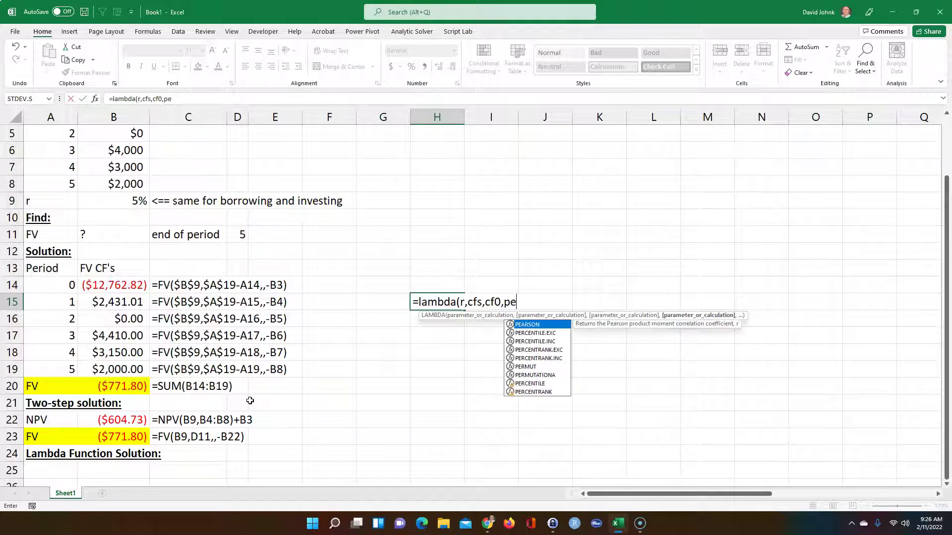
pyautogui.write('riods')
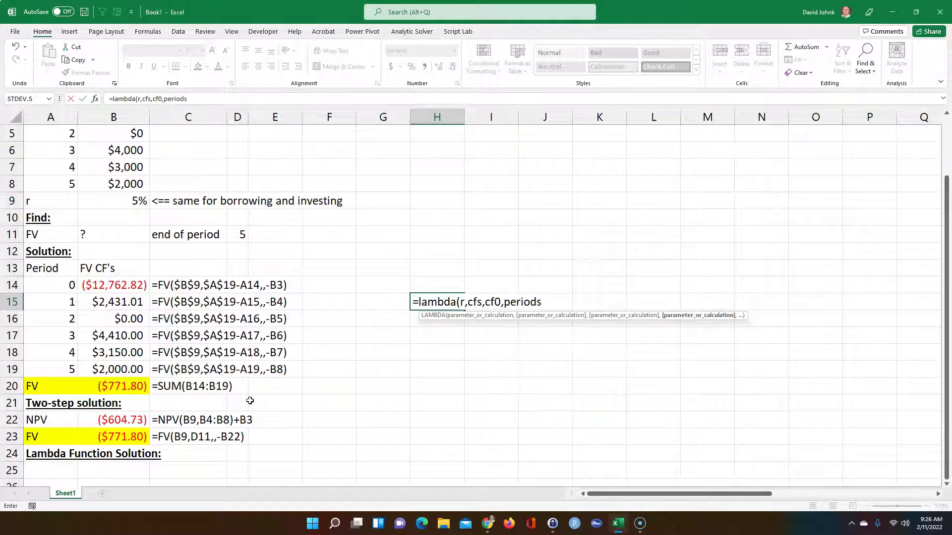
pyautogui.write(',')
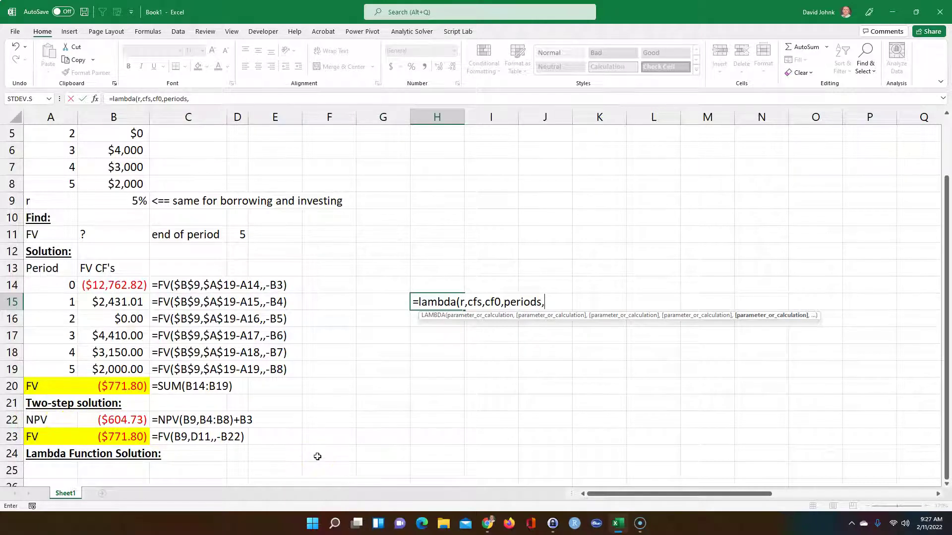
# Continue the H15 LAMBDA body with npv(r,cfs)+cf0
pyautogui.write('npv')
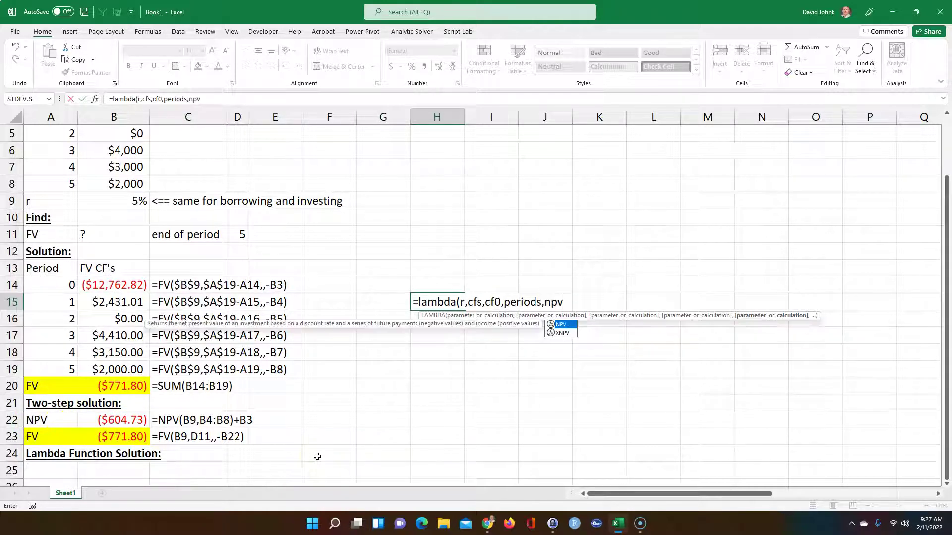
pyautogui.write('(')
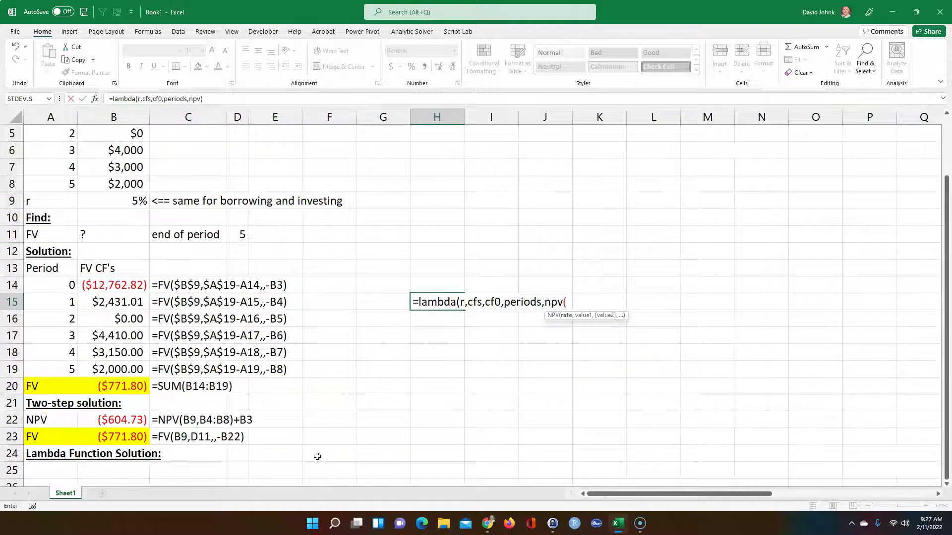
pyautogui.hscroll(2, 233, 415)
pyautogui.moveTo(713, 496); pyautogui.dragTo(690, 496)
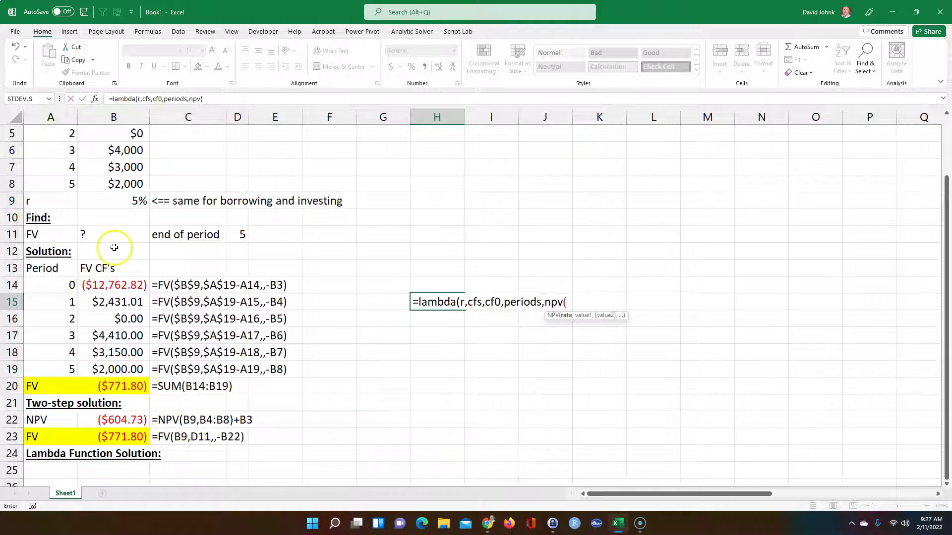
pyautogui.write('r')
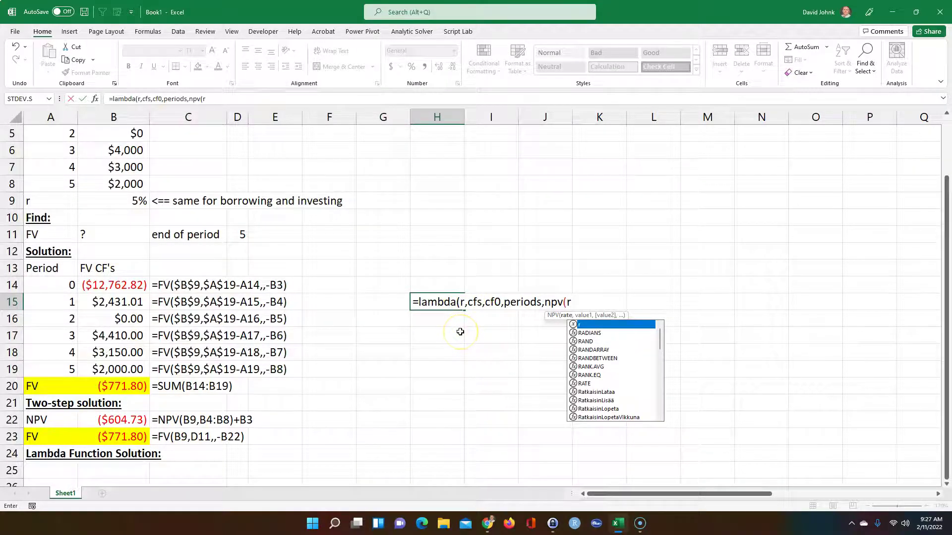
pyautogui.write(',')
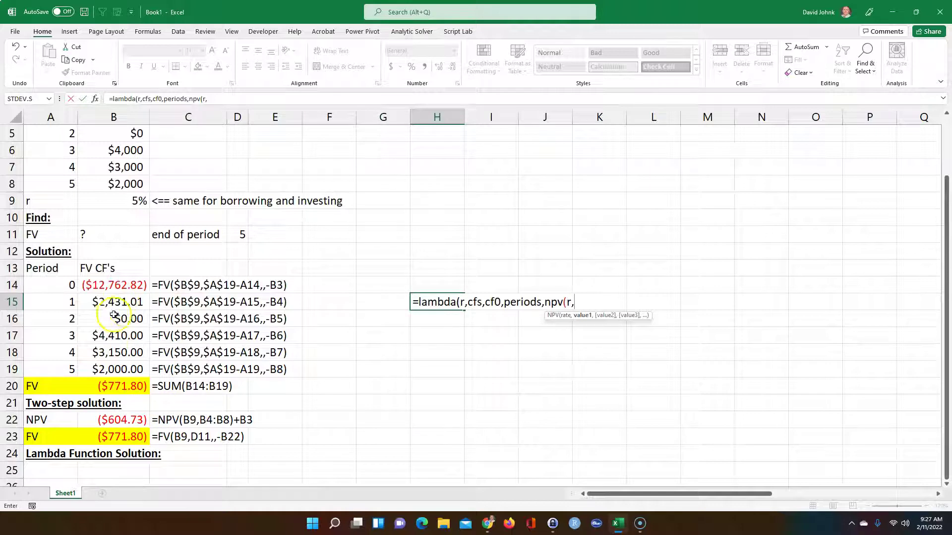
pyautogui.scroll(2, 124, 203)
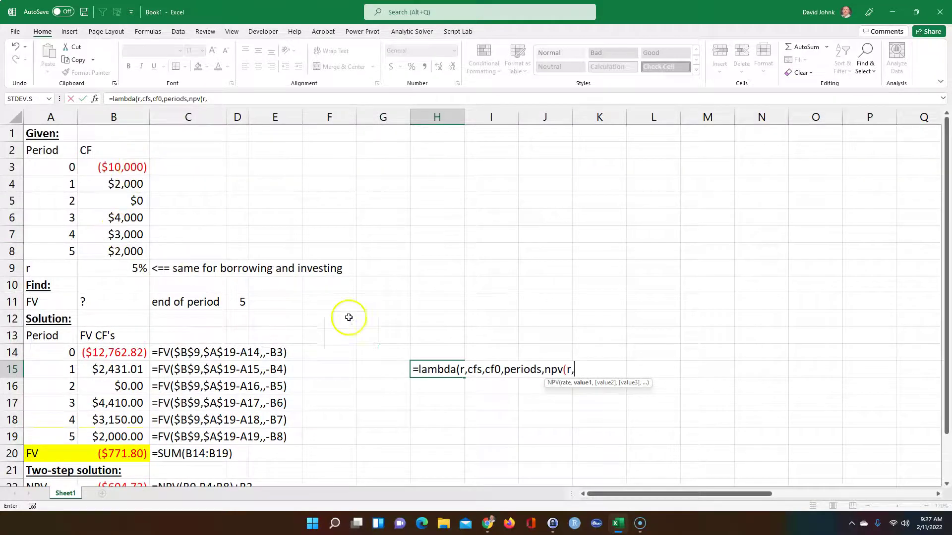
pyautogui.scroll(-1, 362, 324)
pyautogui.write('cfs,')
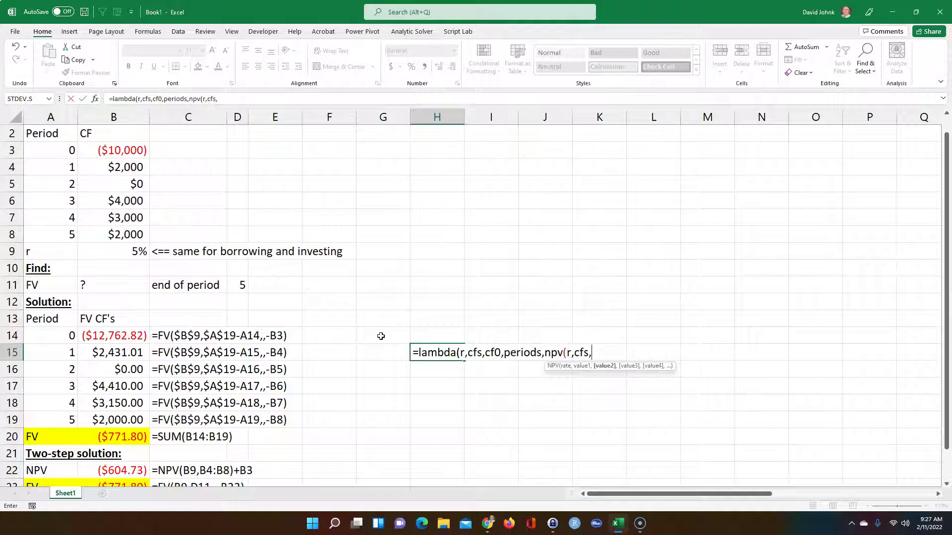
pyautogui.press('BackSpace')
pyautogui.write(')+')
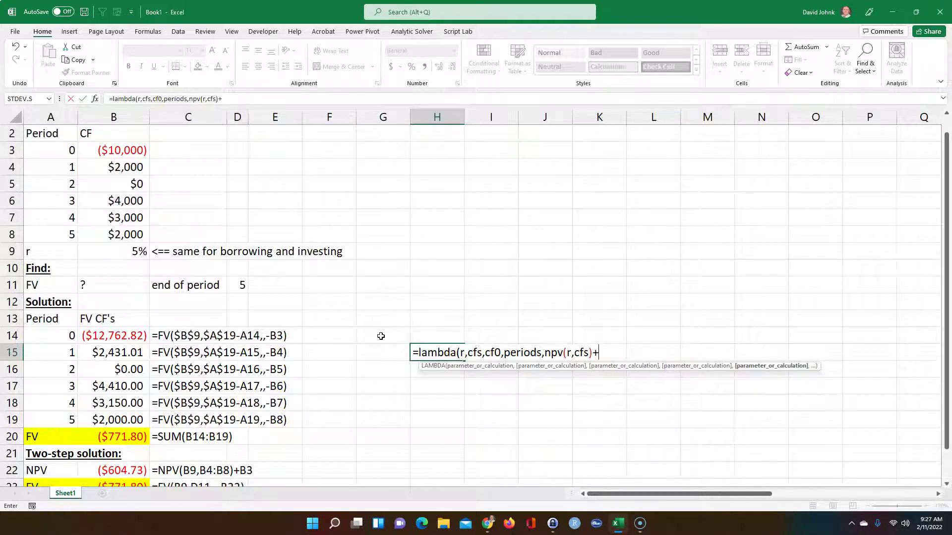
pyautogui.scroll(-1, 194, 444)
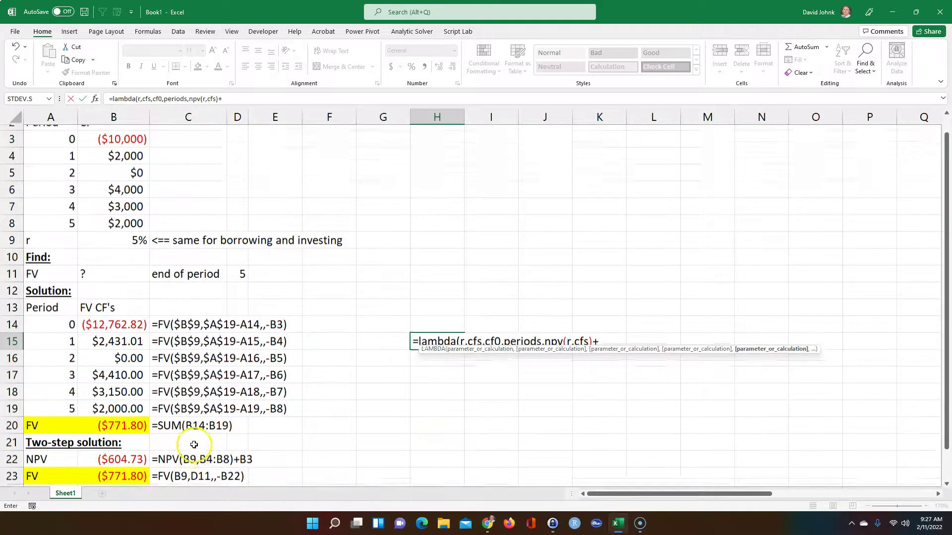
pyautogui.scroll(2, 194, 445)
pyautogui.write('+')
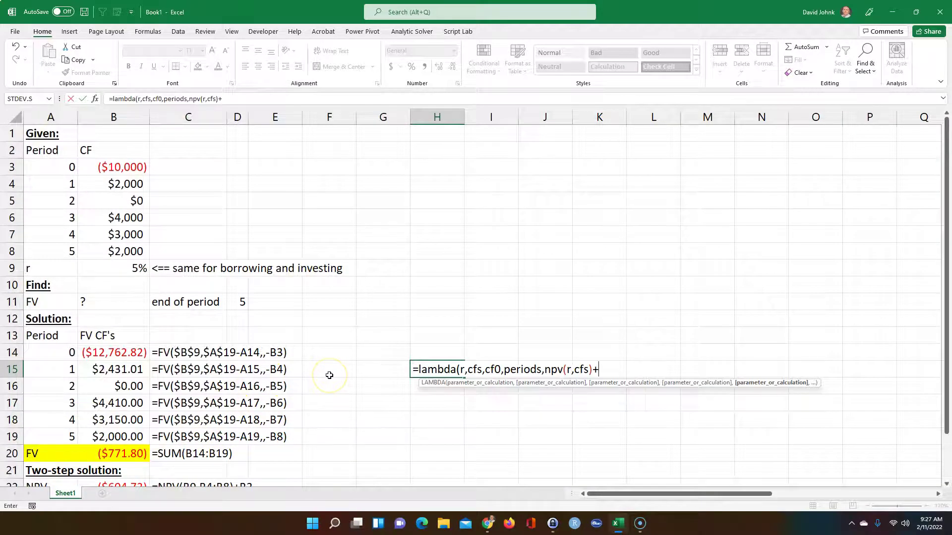
pyautogui.write('cf')
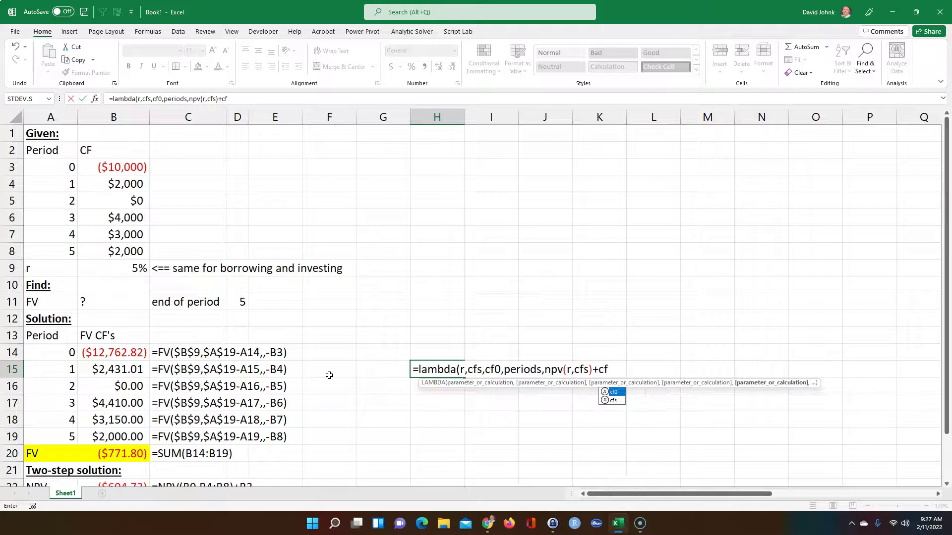
pyautogui.write('0')
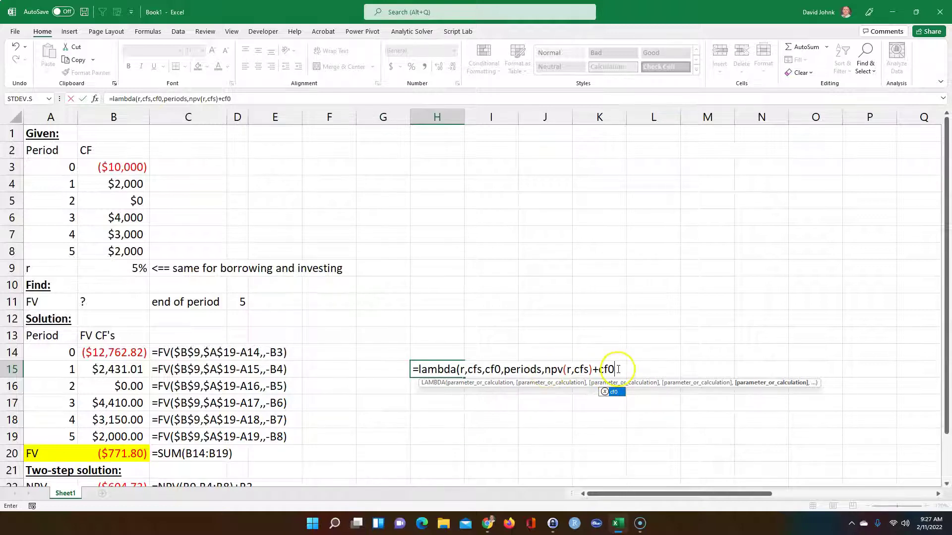
# Wrap the H15 calculation as fv(r,periods,,-(npv(r,cfs)+cf0)) to close the LAMBDA body
pyautogui.scroll(-1, 140, 458)
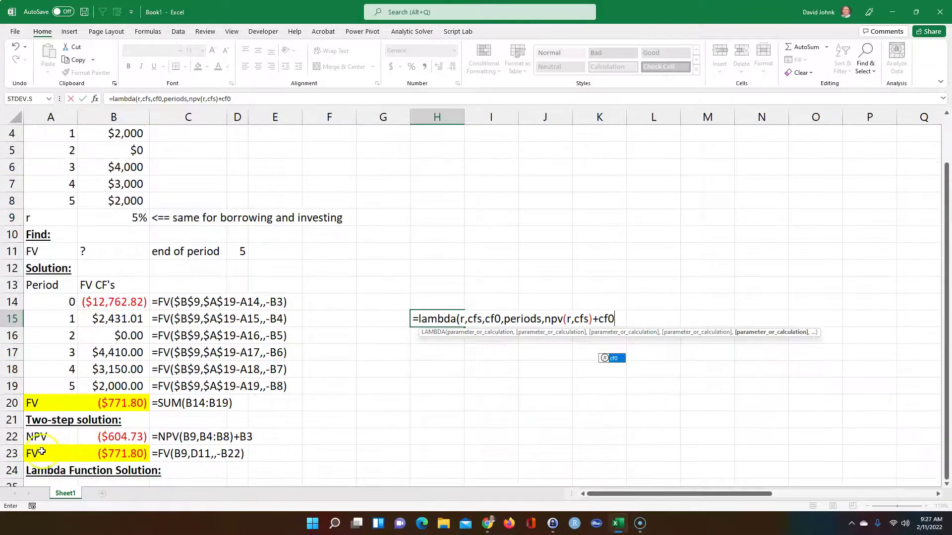
pyautogui.click(545, 317)
pyautogui.write('fv(')
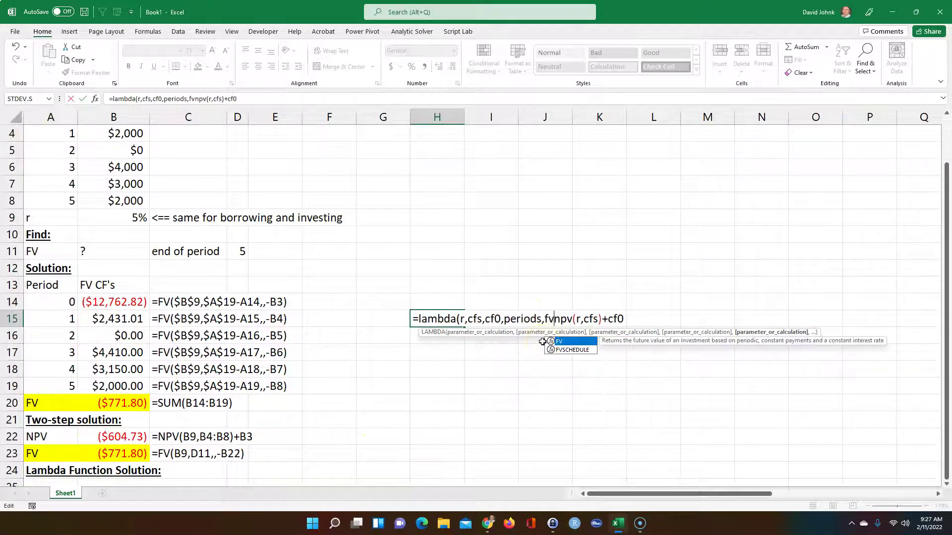
pyautogui.write('r')
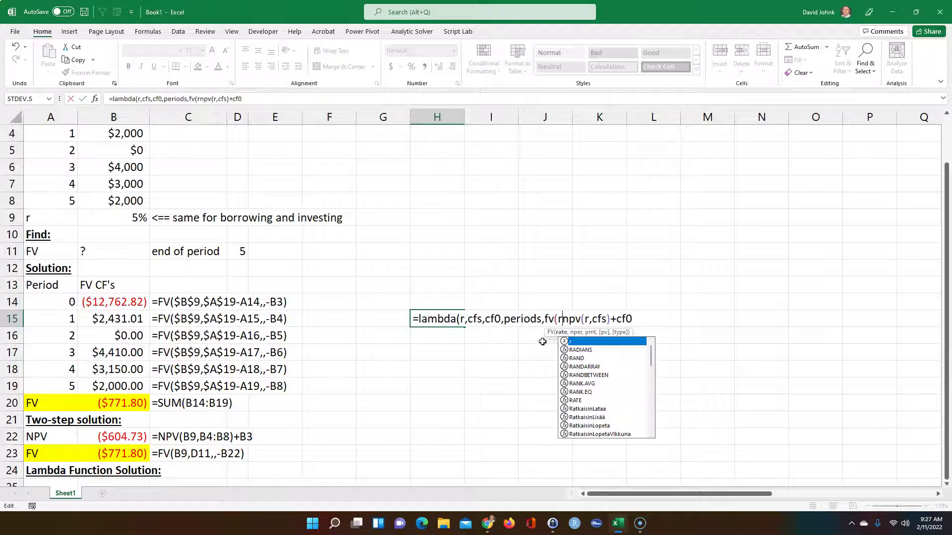
pyautogui.write(',')
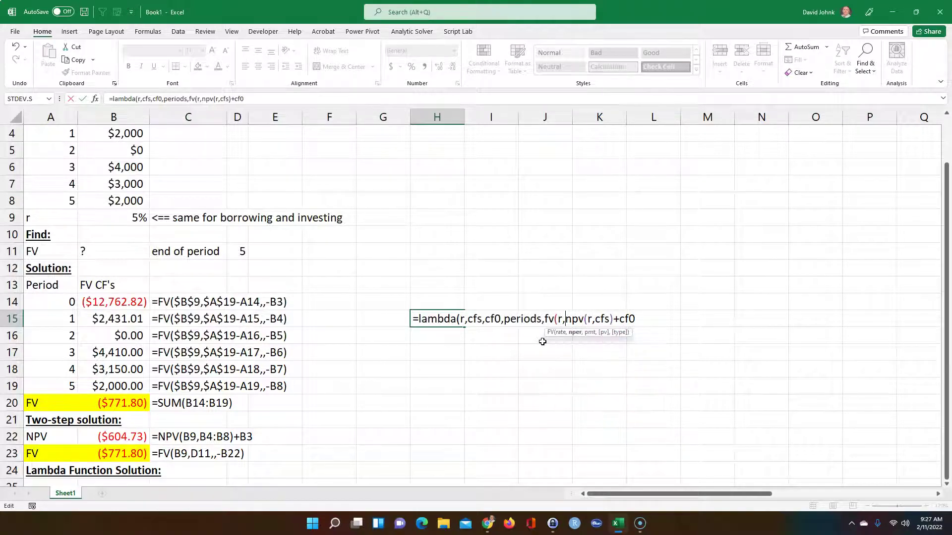
pyautogui.write('periods')
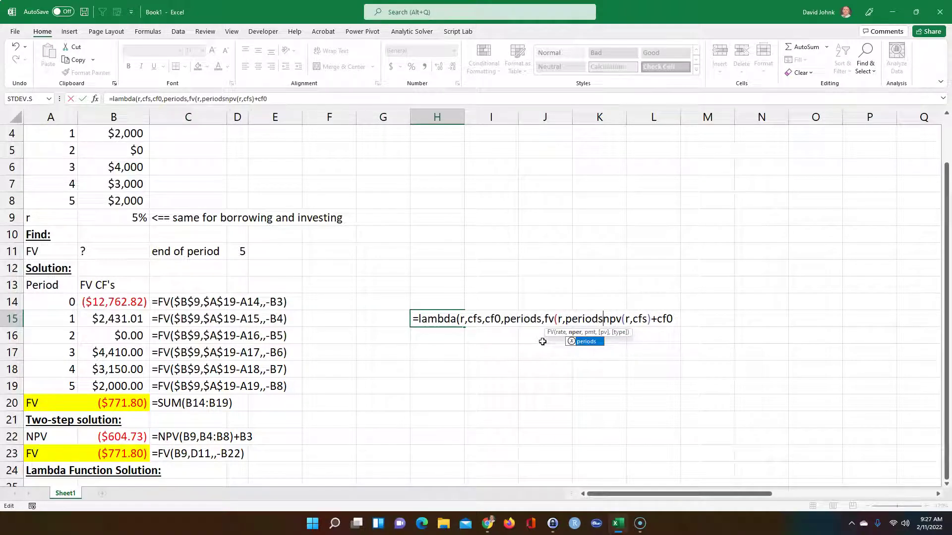
pyautogui.write(',,')
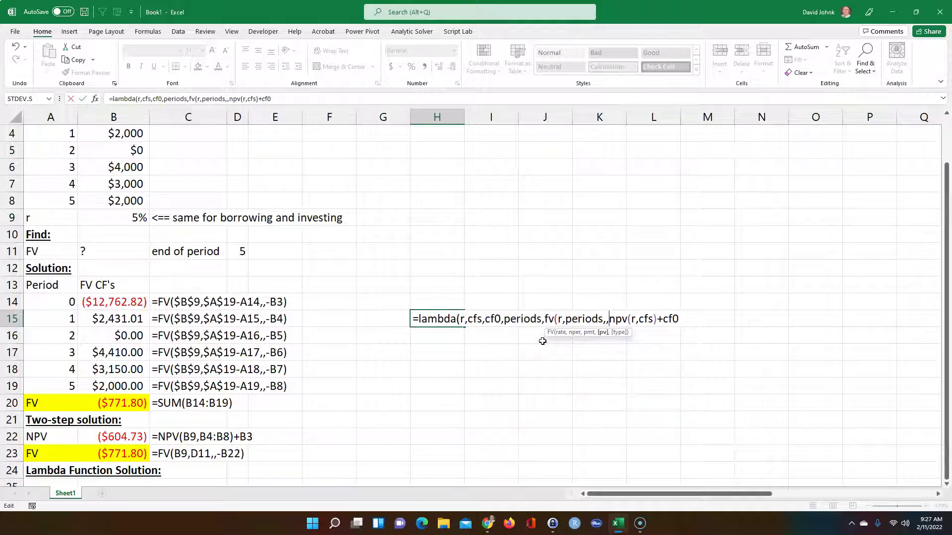
pyautogui.click(604, 333)
pyautogui.write('-')
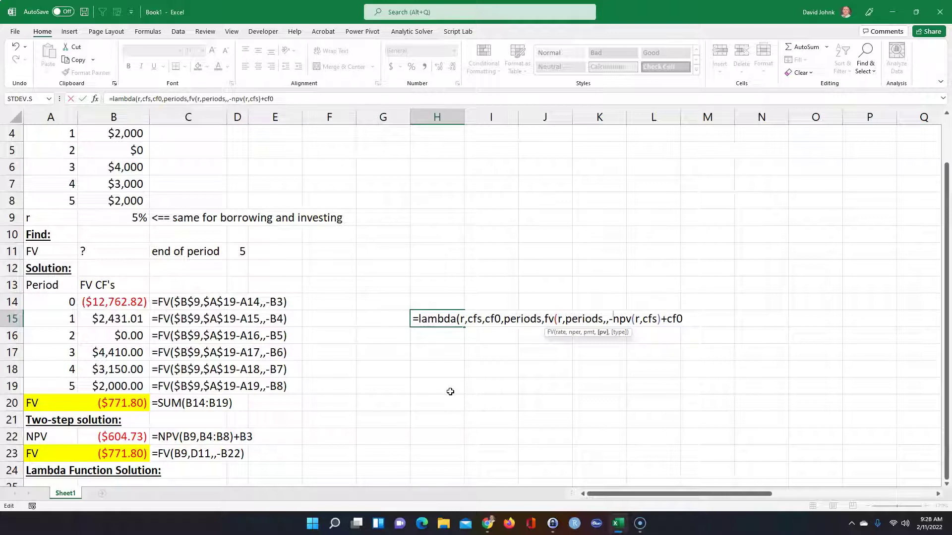
pyautogui.write('(')
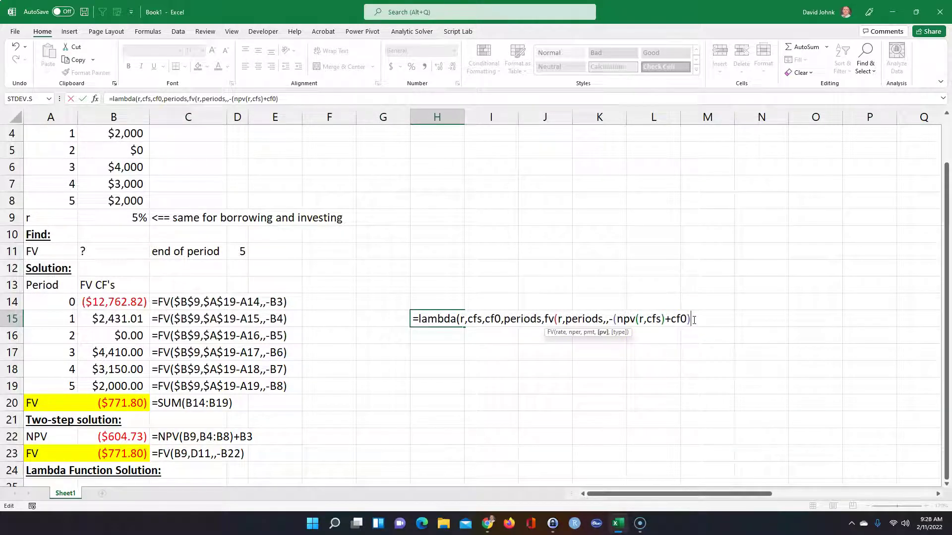
pyautogui.write(')')
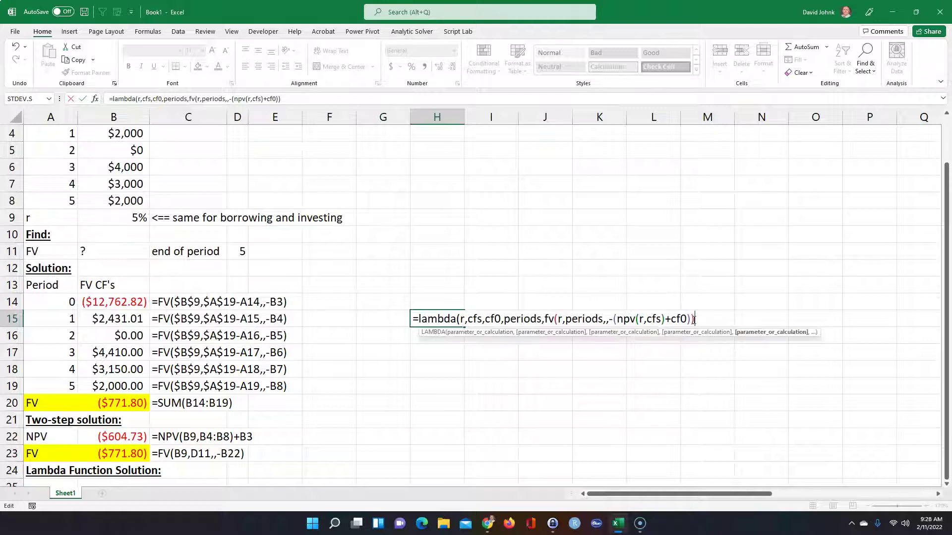
pyautogui.write(')(')
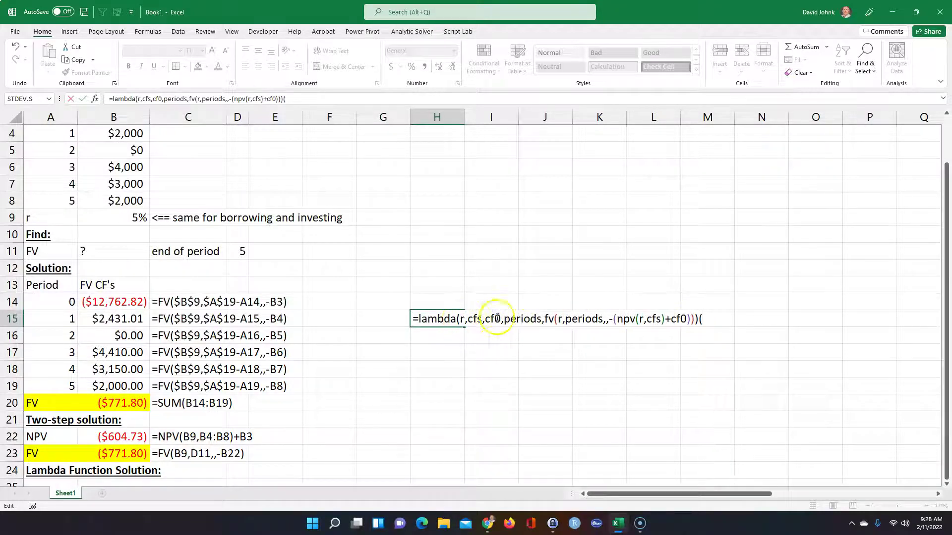
# Call the H15 LAMBDA with (B9,B4:B8,B3,D11) and commit it, returning -771.803
pyautogui.click(132, 219)
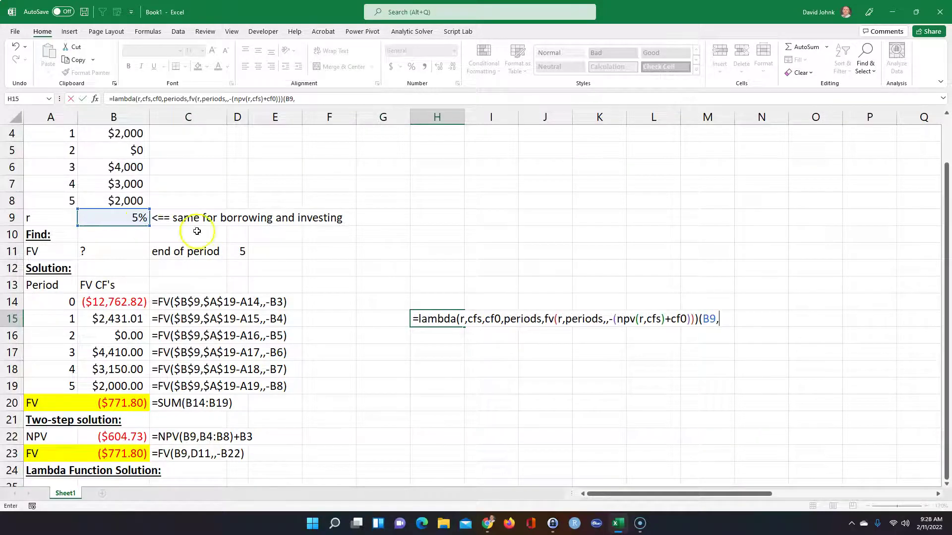
pyautogui.write(',')
pyautogui.scroll(1, 256, 277)
pyautogui.moveTo(133, 183); pyautogui.dragTo(132, 249)
pyautogui.write(',')
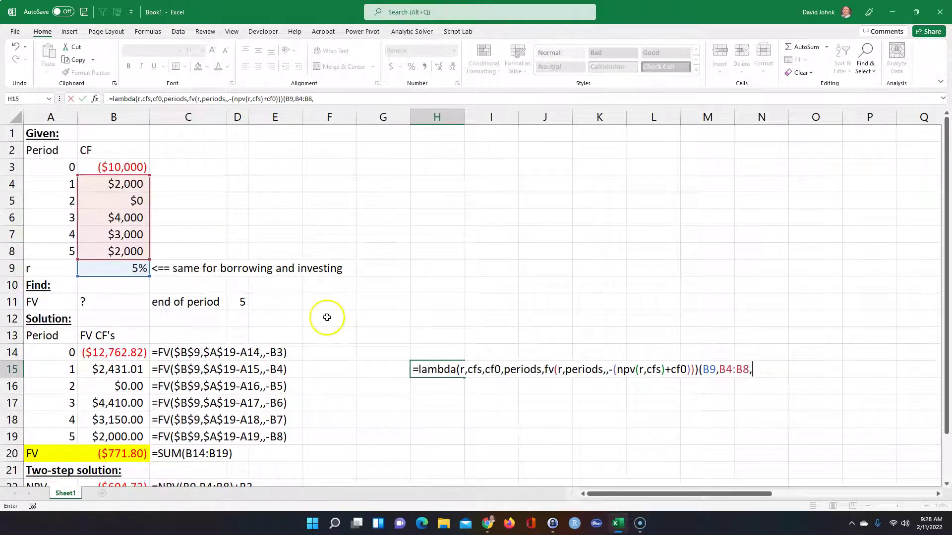
pyautogui.click(121, 167)
pyautogui.write(',')
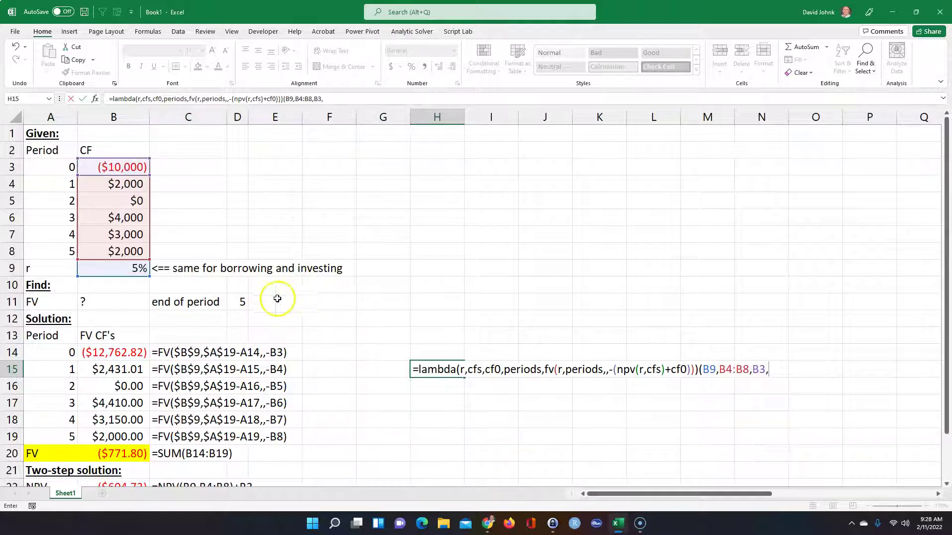
pyautogui.click(243, 301)
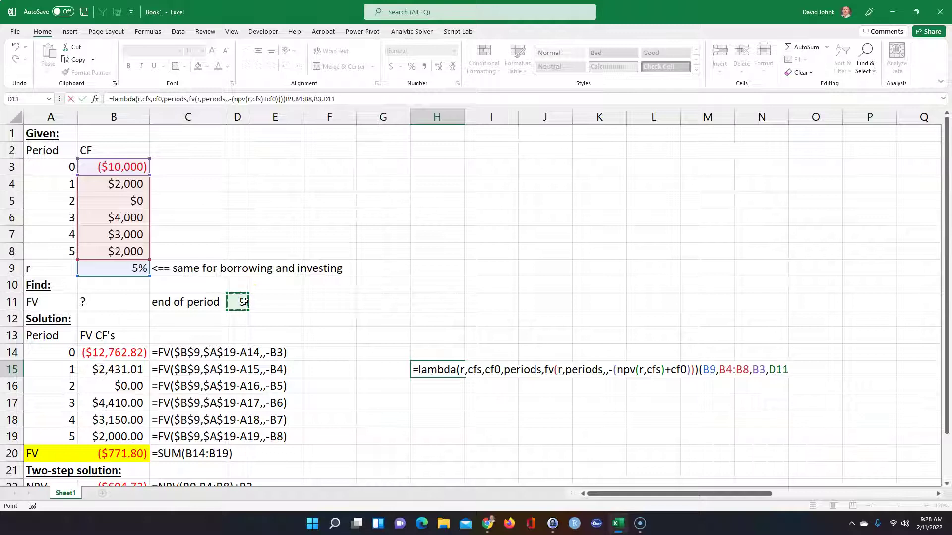
pyautogui.write(')')
pyautogui.press('Return')
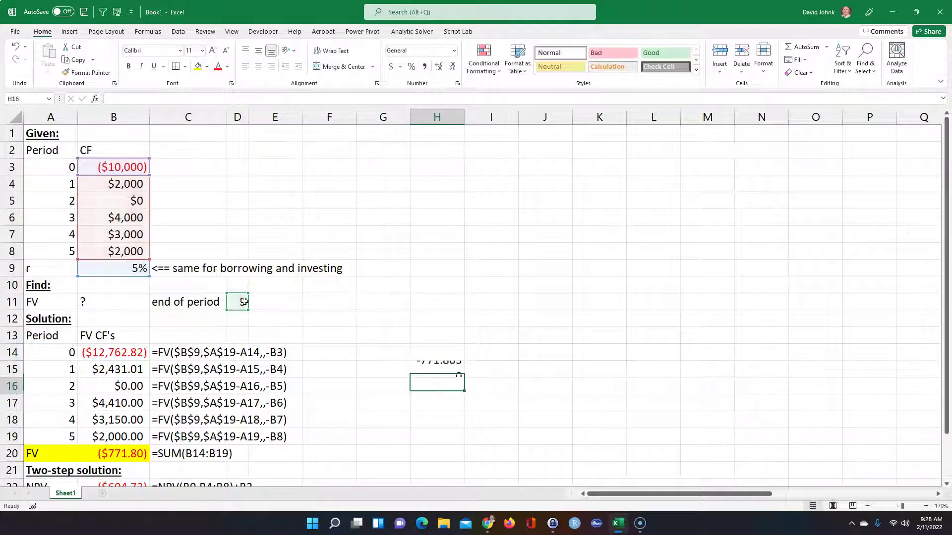
# Copy B20's yellow currency formatting onto H15 so it shows ($771.80)
pyautogui.click(120, 451)
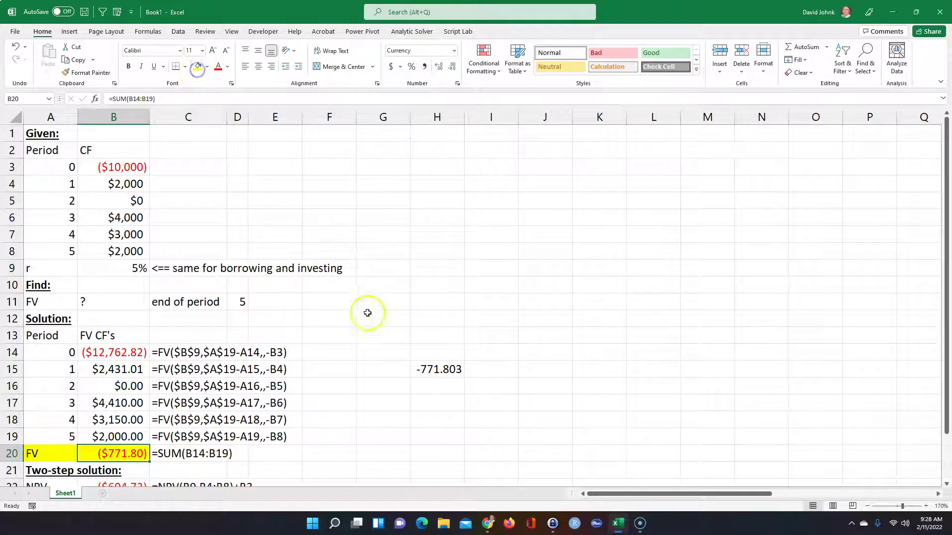
pyautogui.click(435, 368)
pyautogui.click(127, 451)
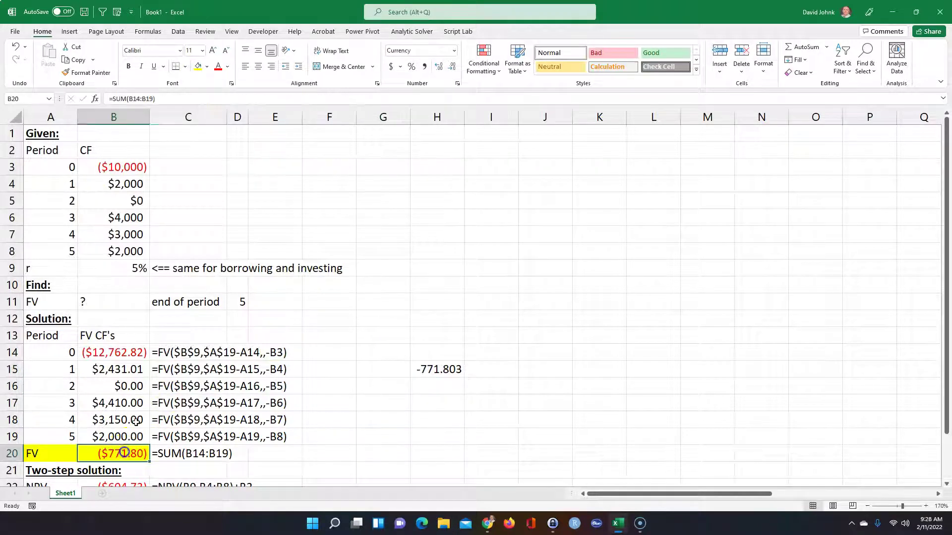
pyautogui.click(85, 73)
pyautogui.click(429, 369)
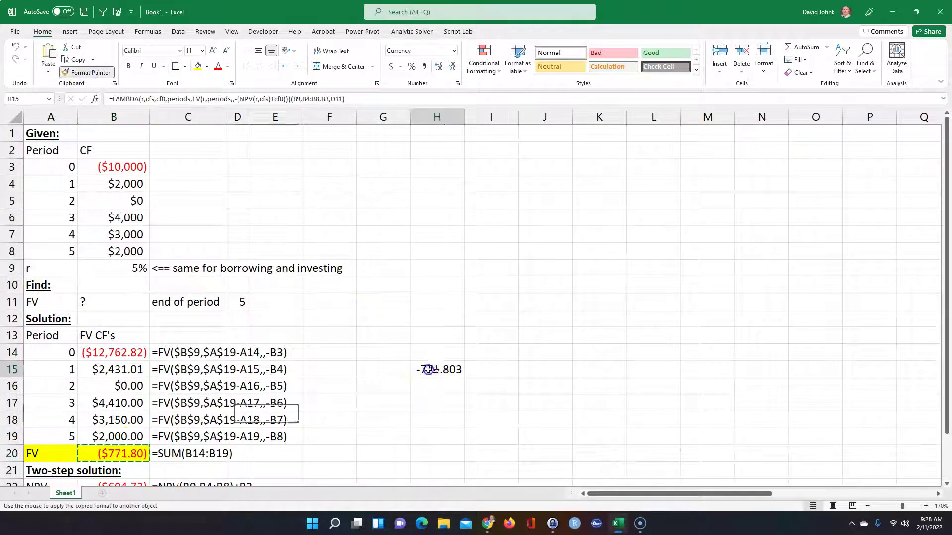
# Display H15's formula as text in I15 with =FORMULATEXT(H15)
pyautogui.click(503, 370)
pyautogui.write('=form')
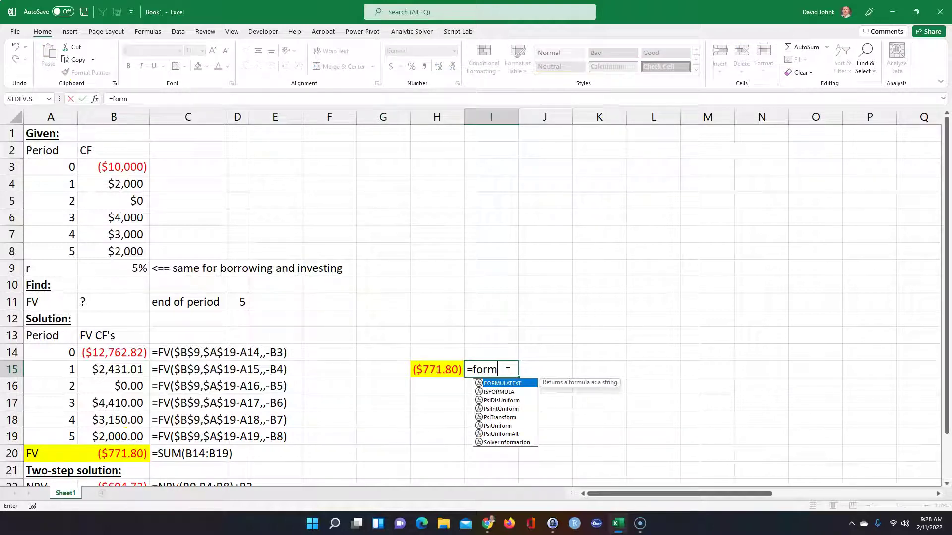
pyautogui.doubleClick(501, 384)
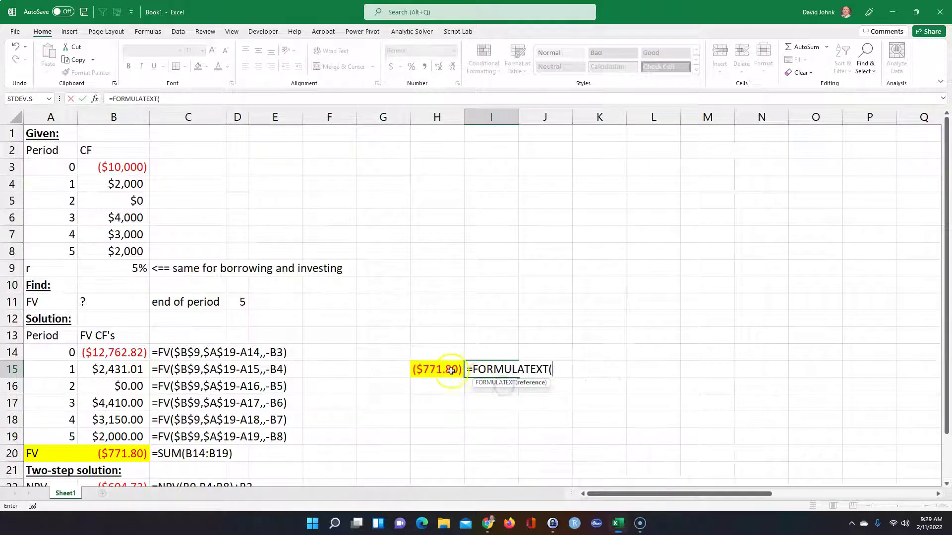
pyautogui.click(435, 369)
pyautogui.press('Return')
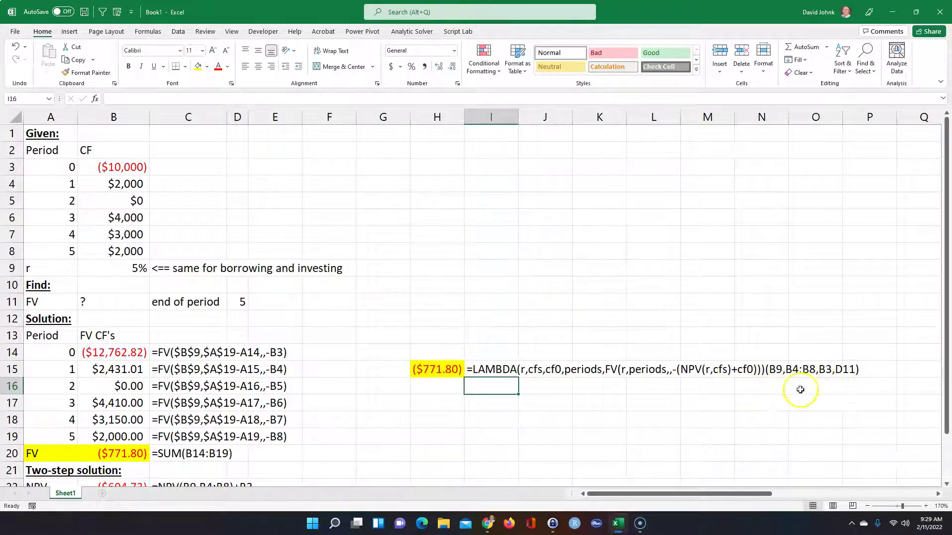
pyautogui.scroll(-2, 113, 362)
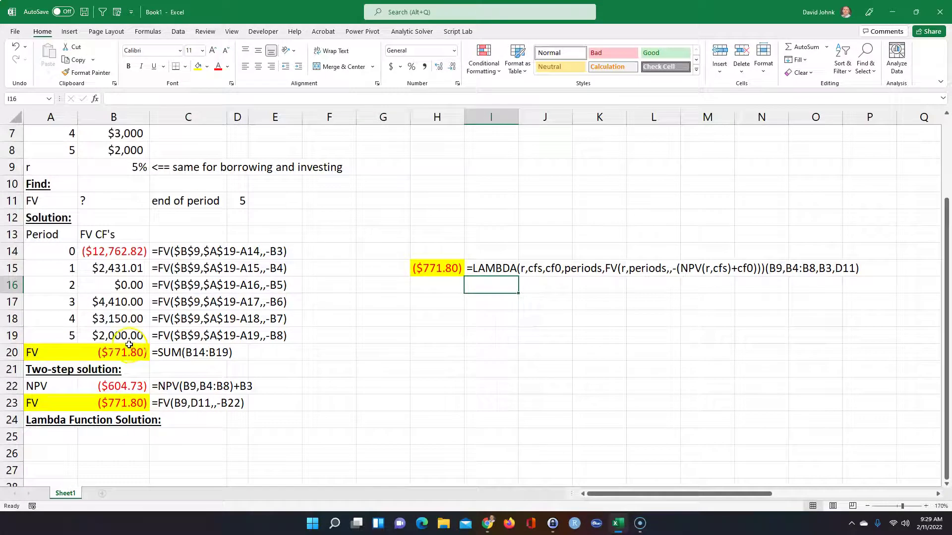
pyautogui.click(376, 271)
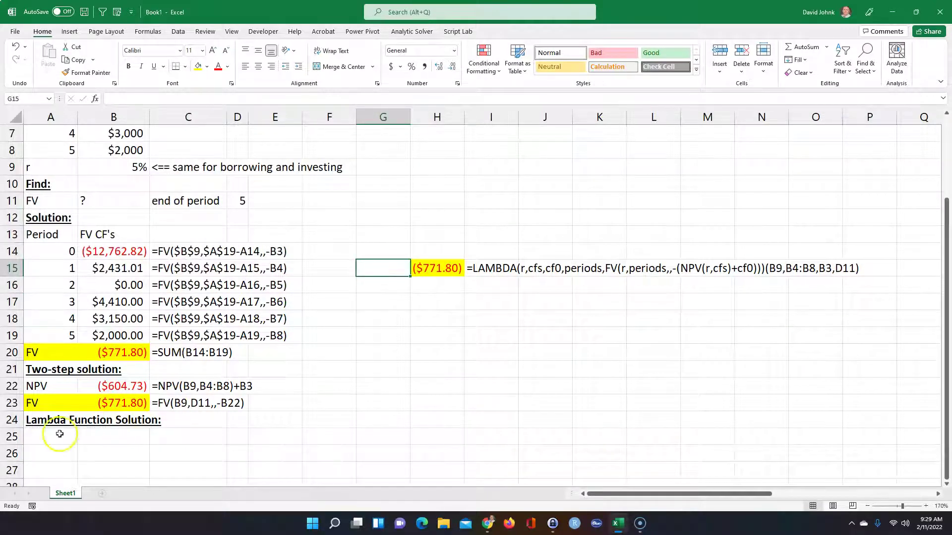
pyautogui.click(44, 437)
pyautogui.scroll(1, 392, 397)
pyautogui.scroll(1, 392, 396)
pyautogui.click(435, 339)
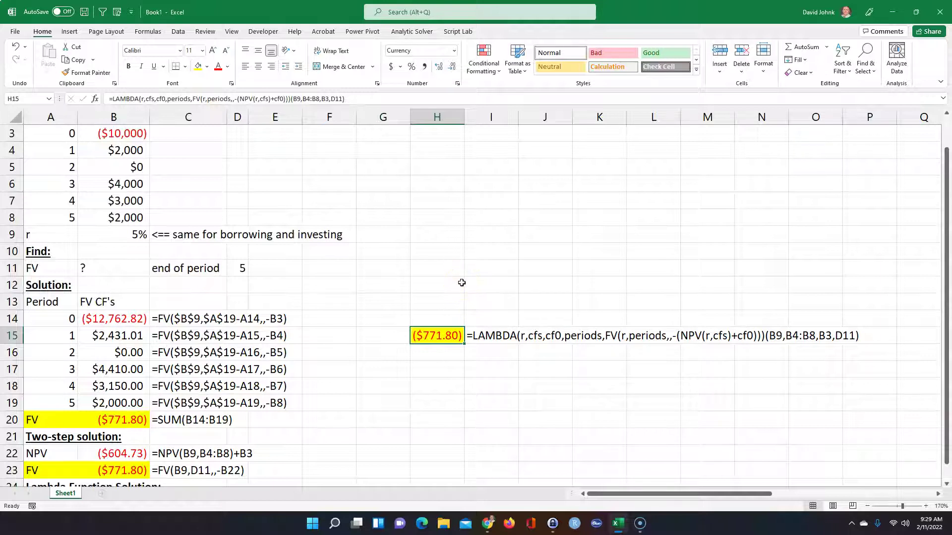
# Define a workbook-scoped name NFV referring to H15, with a comment describing r, cfs, cf0 and periods
pyautogui.click(151, 31)
pyautogui.click(303, 59)
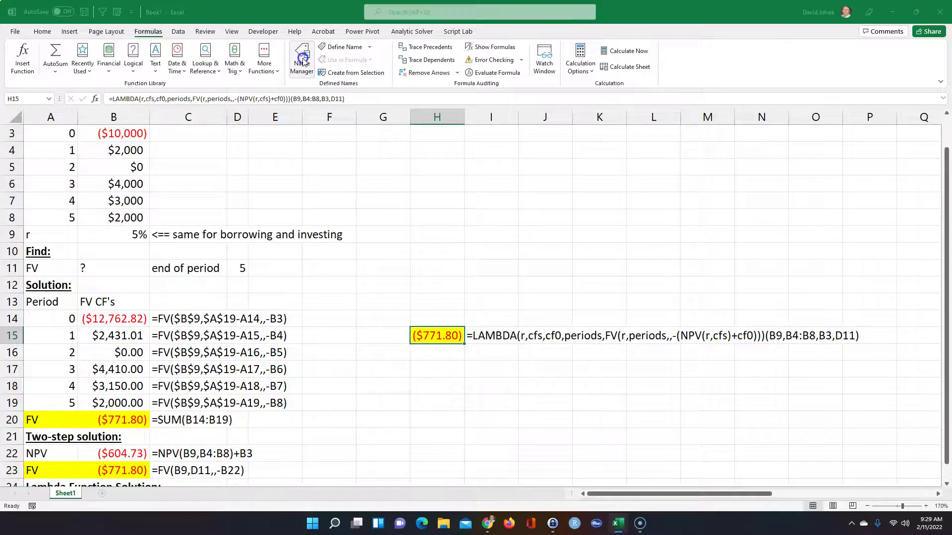
pyautogui.click(617, 257)
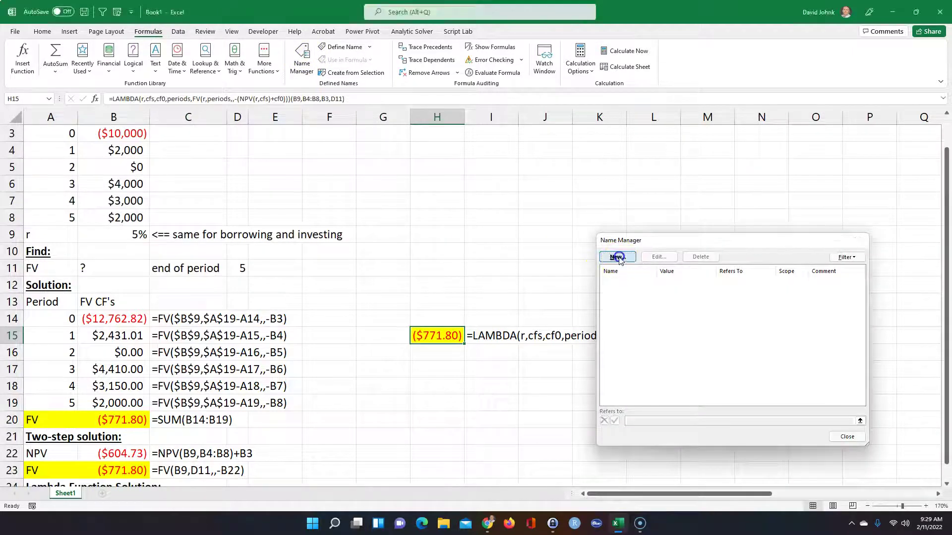
pyautogui.moveTo(716, 289); pyautogui.dragTo(495, 183)
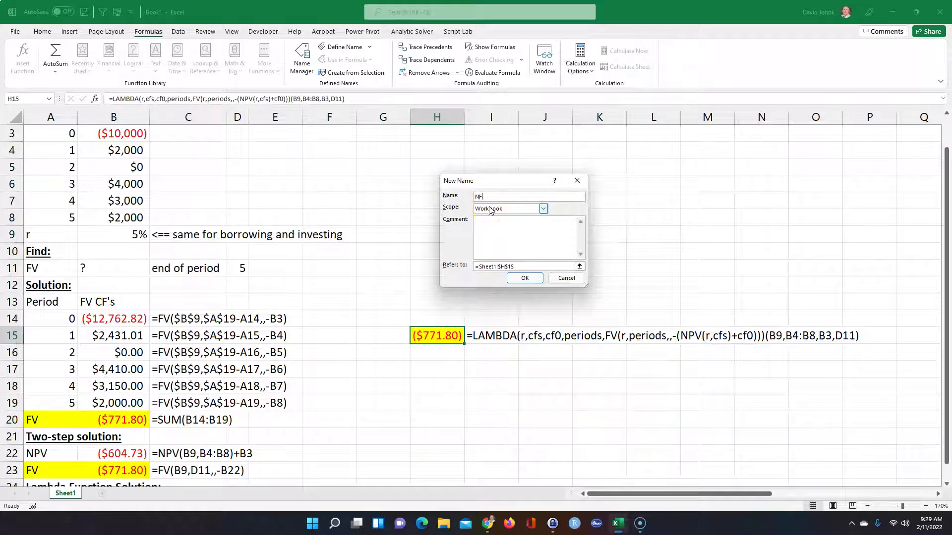
pyautogui.click(486, 227)
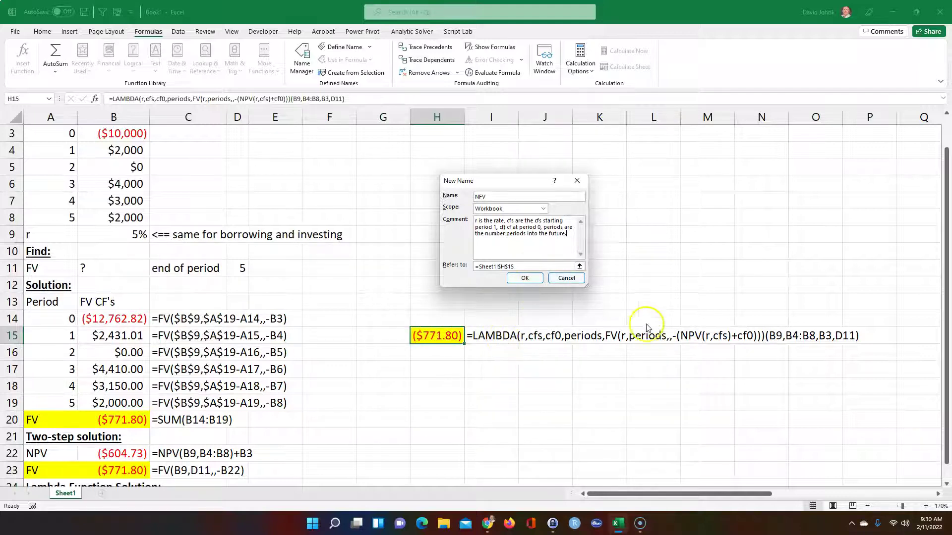
pyautogui.click(526, 278)
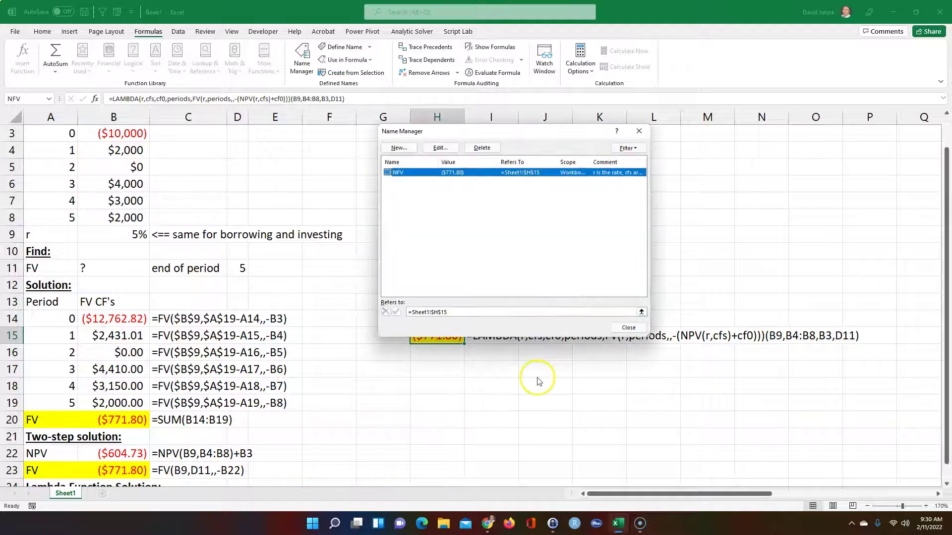
pyautogui.click(639, 131)
# Edit H15 and highlight the LAMBDA definition part of its formula
pyautogui.click(578, 390)
pyautogui.click(436, 336)
pyautogui.doubleClick(437, 336)
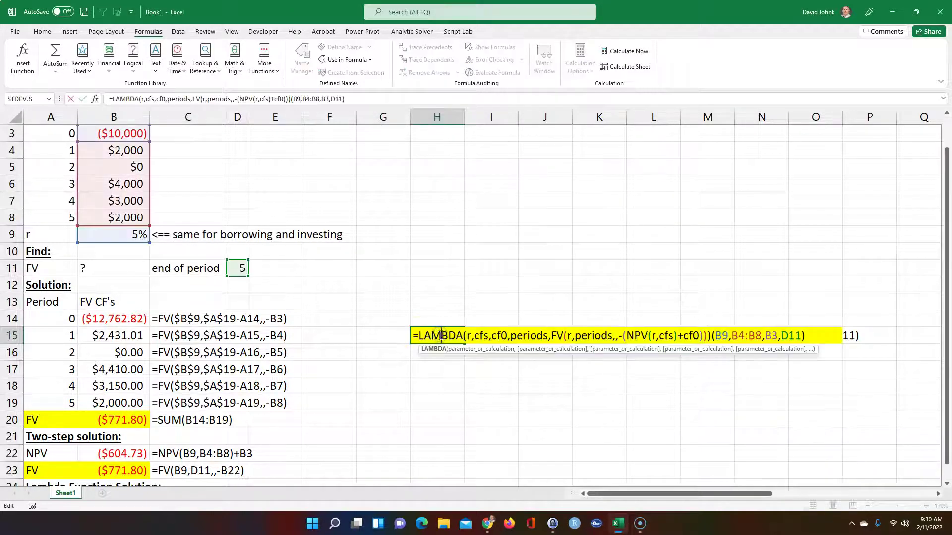
pyautogui.moveTo(414, 335); pyautogui.dragTo(491, 330)
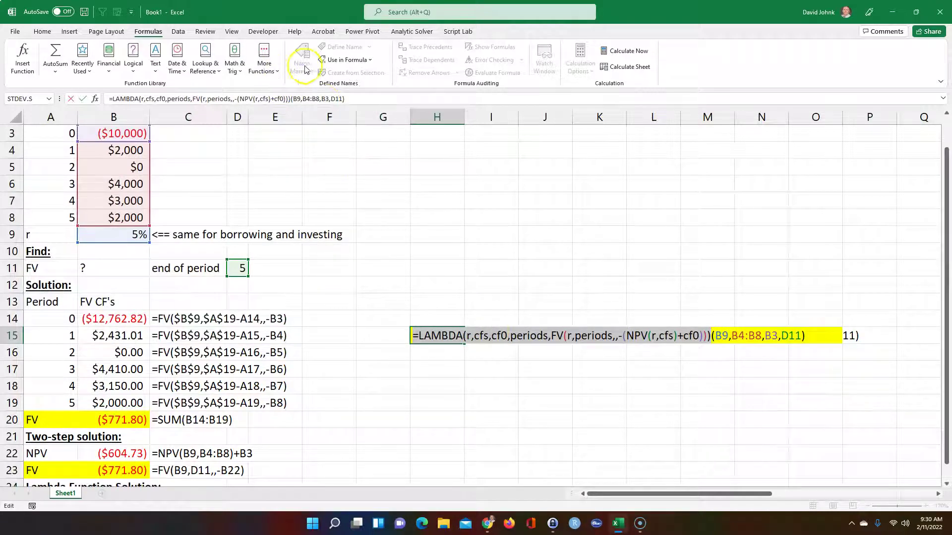
# Copy the LAMBDA definition from H15 and make a first, discarded attempt at pasting it into NFV
pyautogui.click(443, 190)
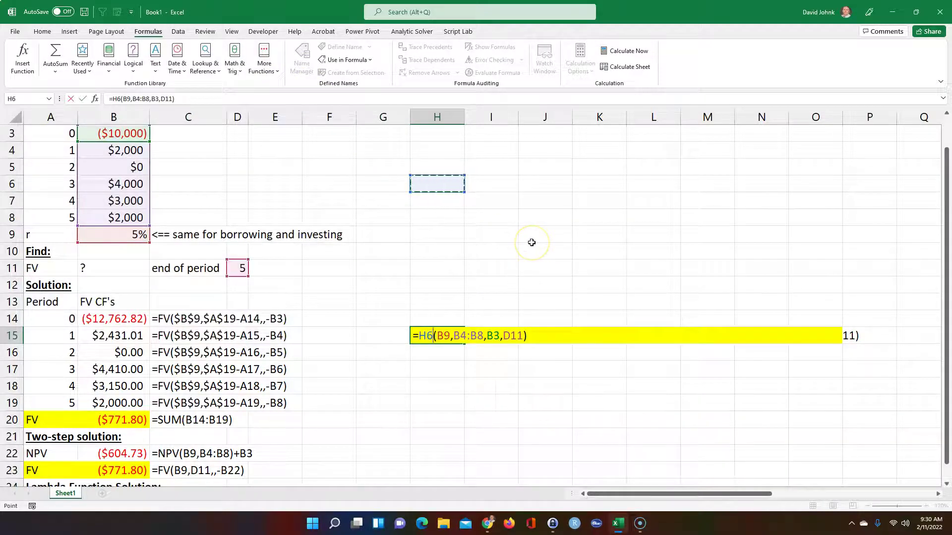
pyautogui.press('Escape')
pyautogui.click(301, 69)
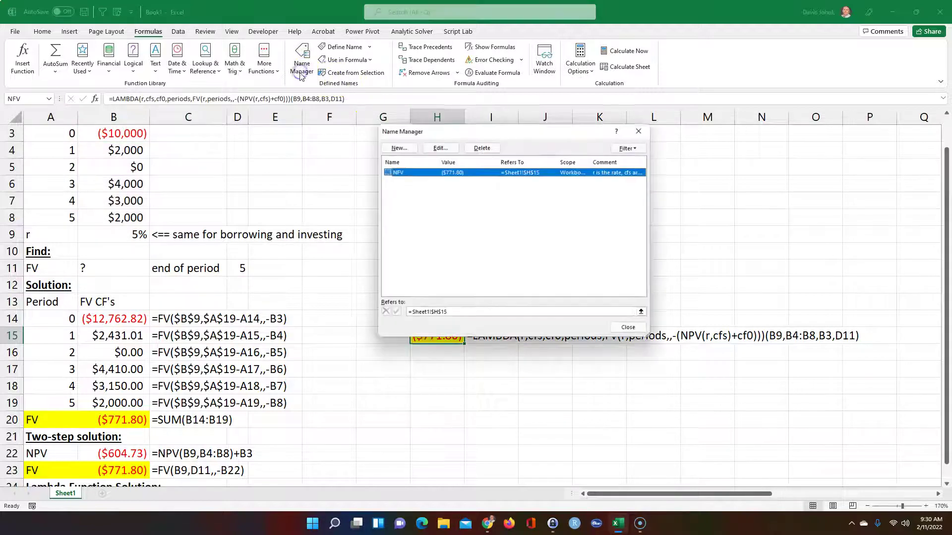
pyautogui.click(437, 148)
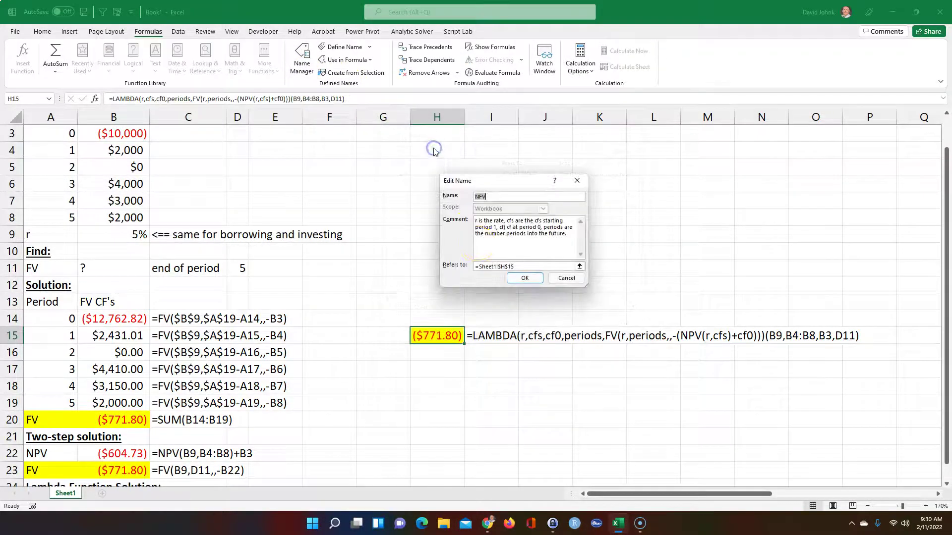
pyautogui.click(516, 267)
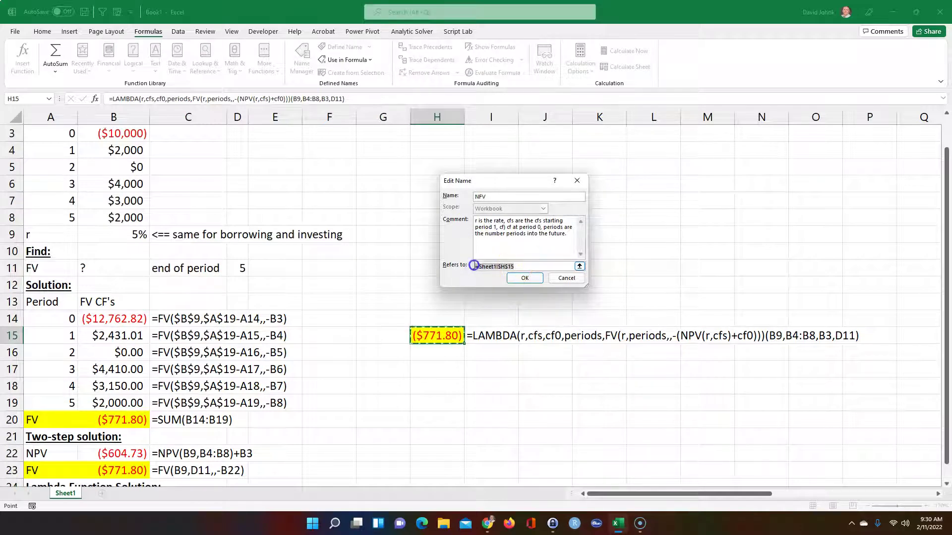
pyautogui.hotkey('ctrl', 'v')
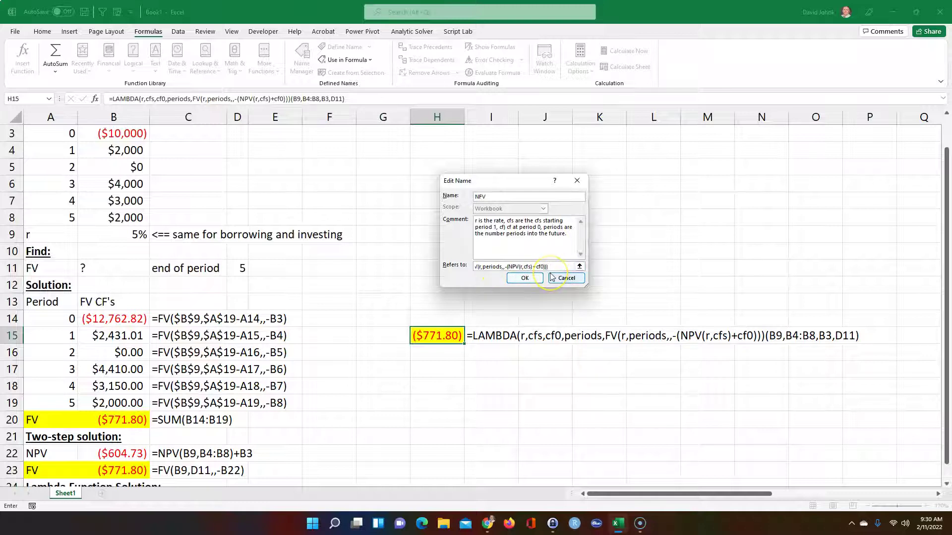
pyautogui.write('+')
pyautogui.press('Left')
pyautogui.press('Left')
pyautogui.press('Left')
pyautogui.press('Left')
pyautogui.press('Left')
pyautogui.press('Left')
pyautogui.press('Left')
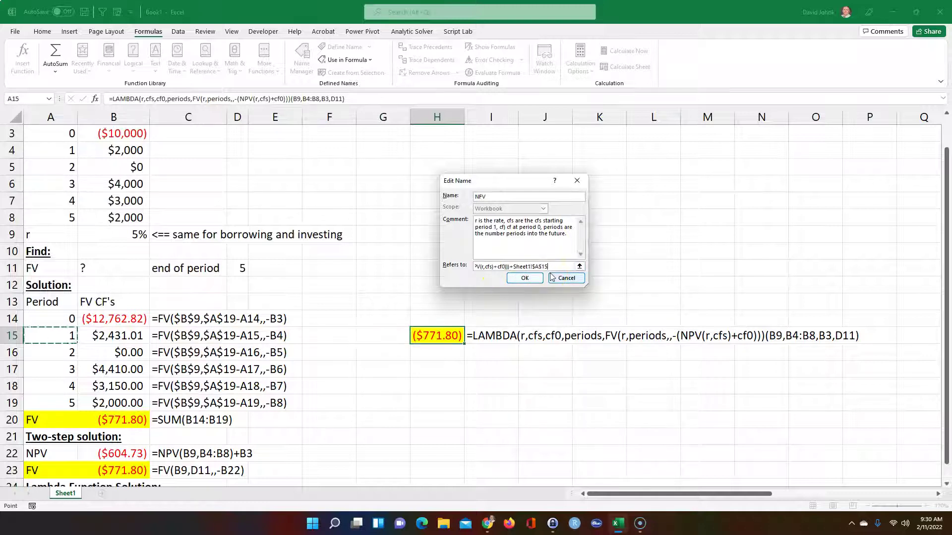
pyautogui.click(552, 277)
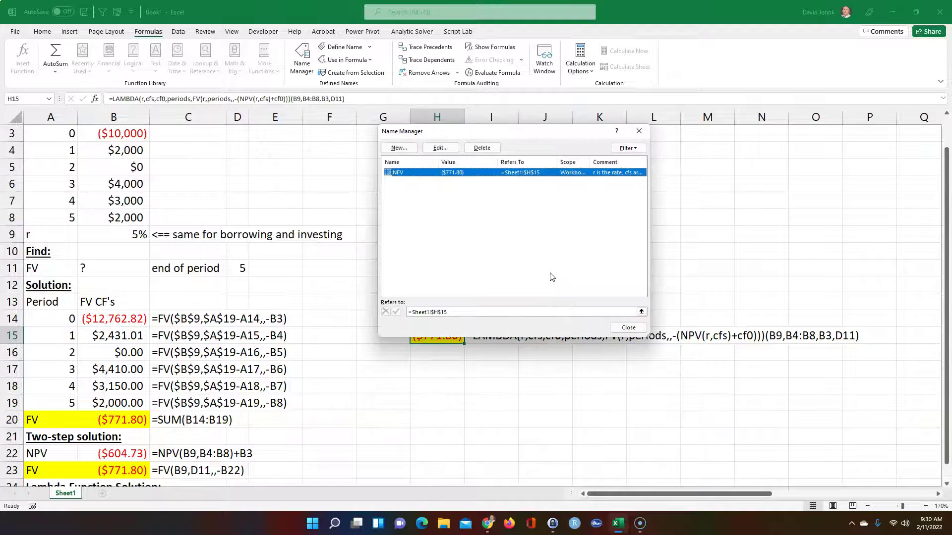
# Replace NFV's Refers to value with the pasted LAMBDA definition and close Name Manager
pyautogui.doubleClick(413, 172)
pyautogui.click(467, 267)
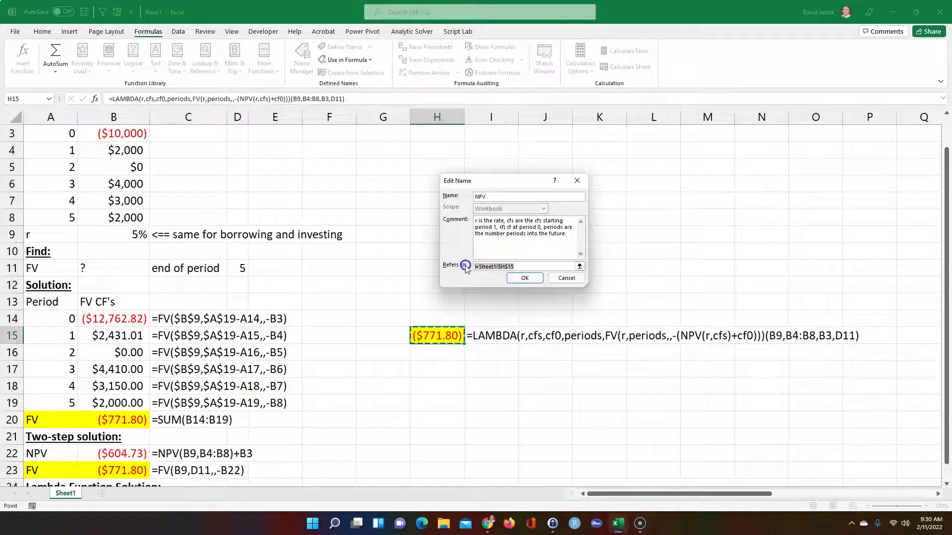
pyautogui.hotkey('ctrl', 'v')
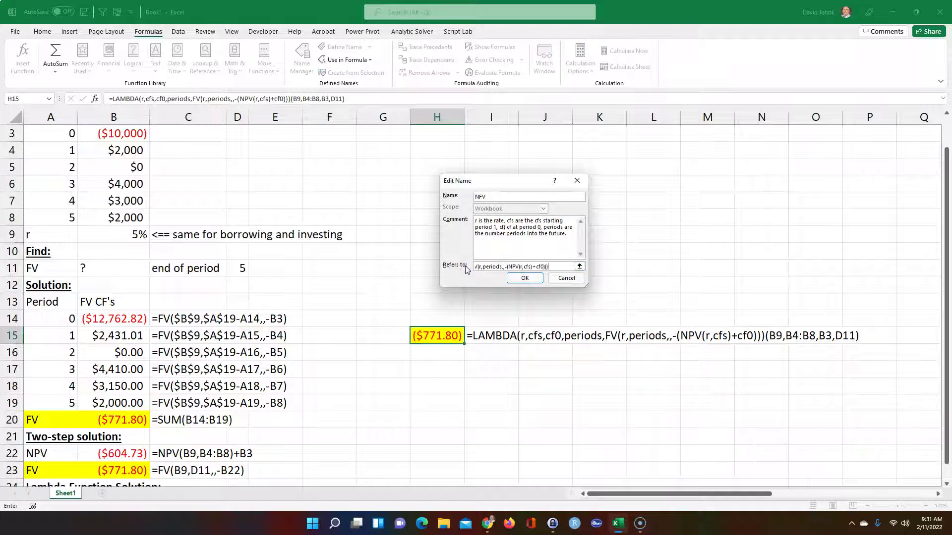
pyautogui.click(524, 278)
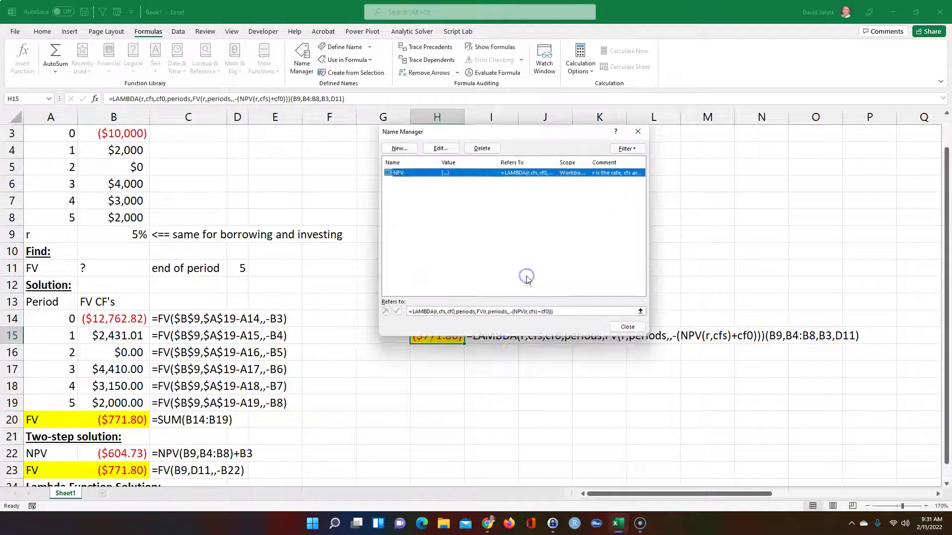
pyautogui.click(402, 175)
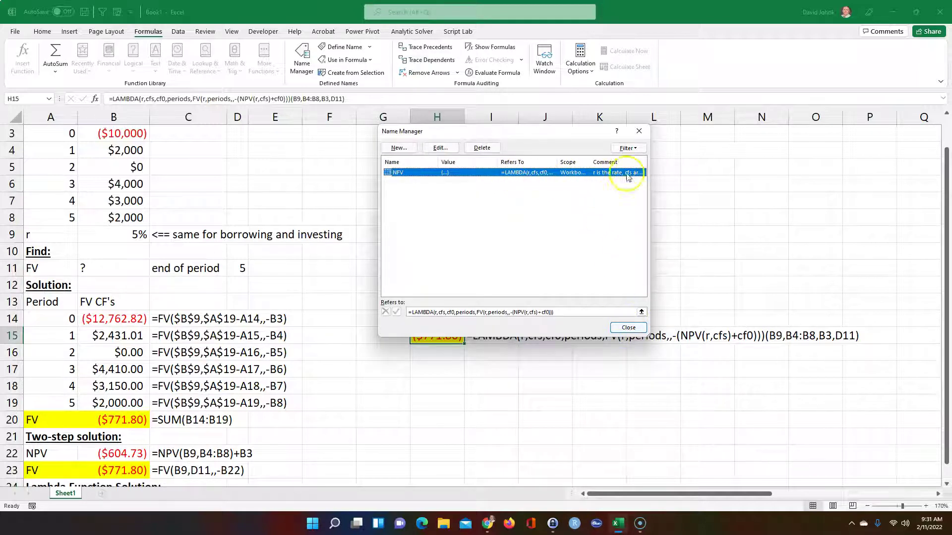
pyautogui.click(627, 327)
# Enter the label 'FV' in cell A25, correcting the mistyped entry
pyautogui.click(593, 435)
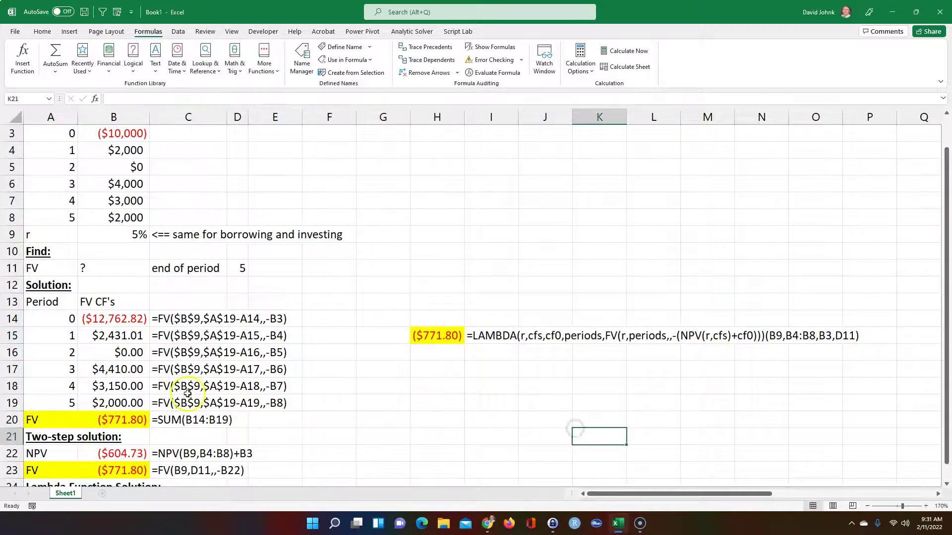
pyautogui.scroll(-3, 63, 408)
pyautogui.scroll(-1, 63, 408)
pyautogui.click(50, 373)
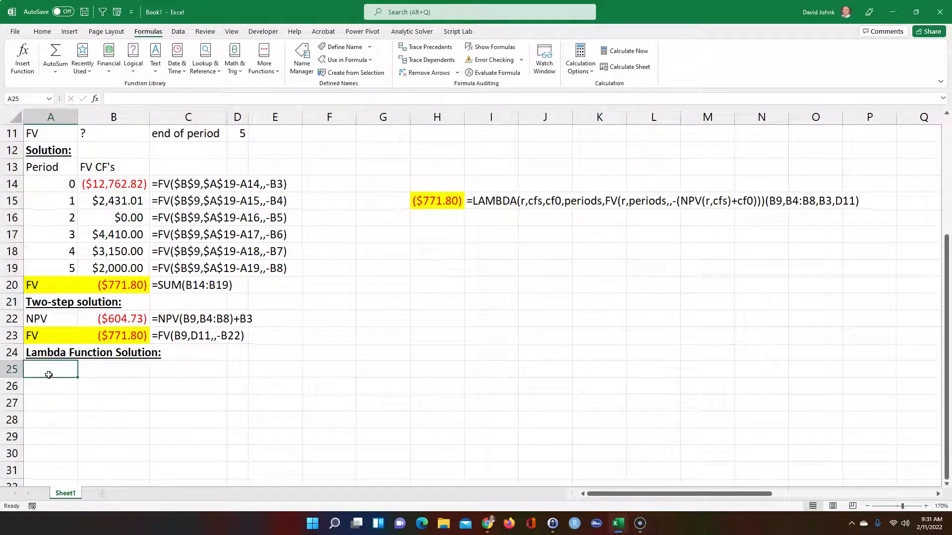
pyautogui.write('=ZM')
pyautogui.press('BackSpace')
pyautogui.press('BackSpace')
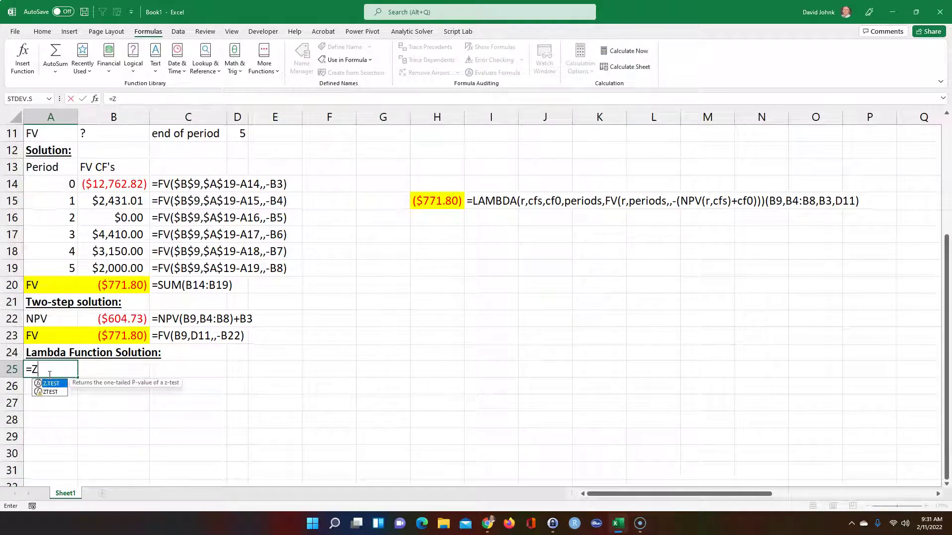
pyautogui.write('NFV')
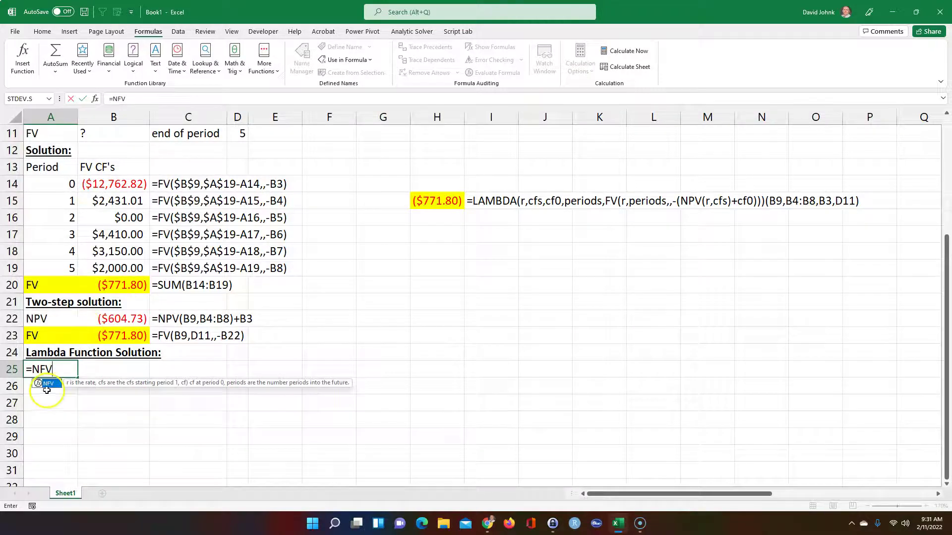
pyautogui.rightClick(48, 392)
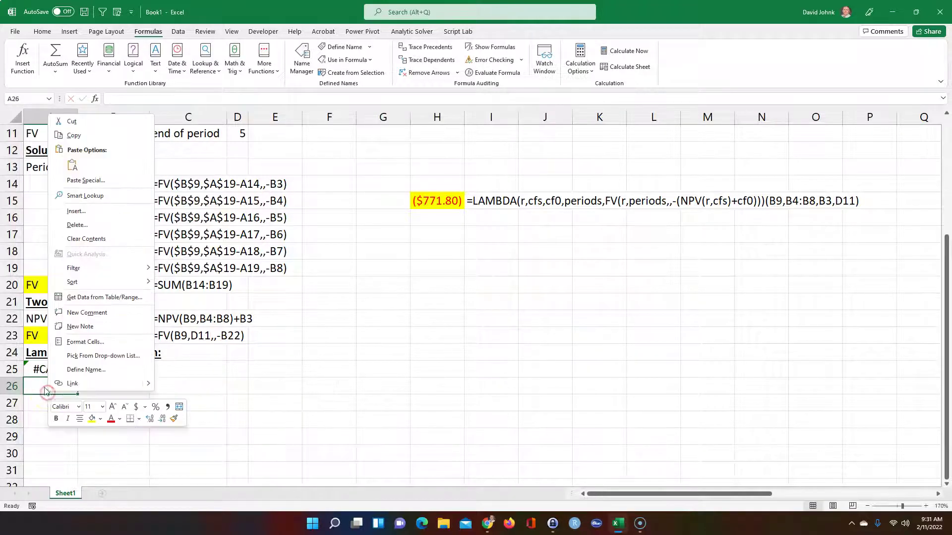
pyautogui.press('Escape')
pyautogui.click(46, 370)
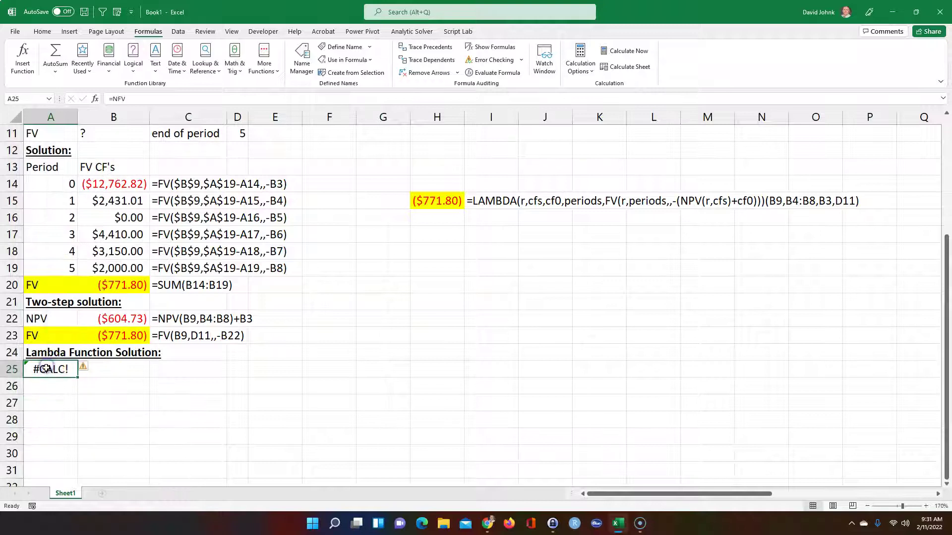
pyautogui.write('F')
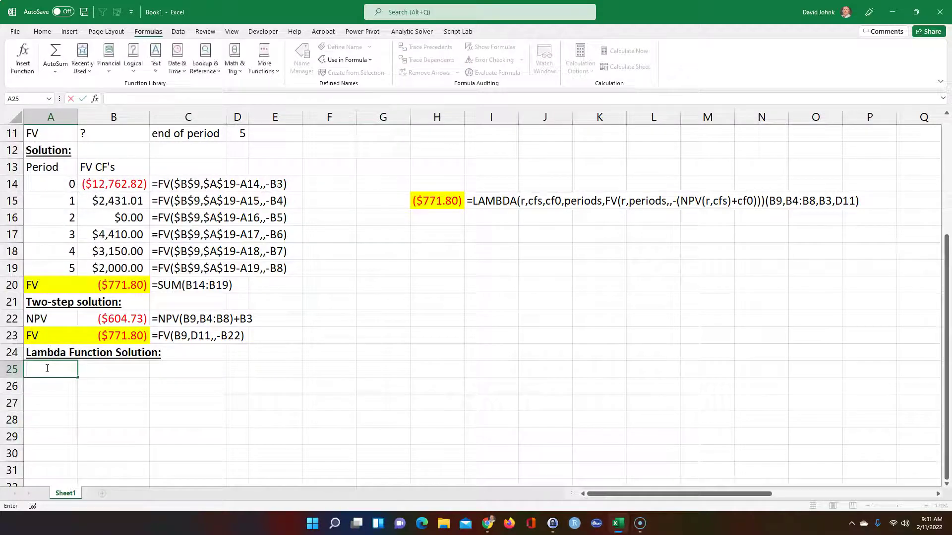
pyautogui.press('Tab')
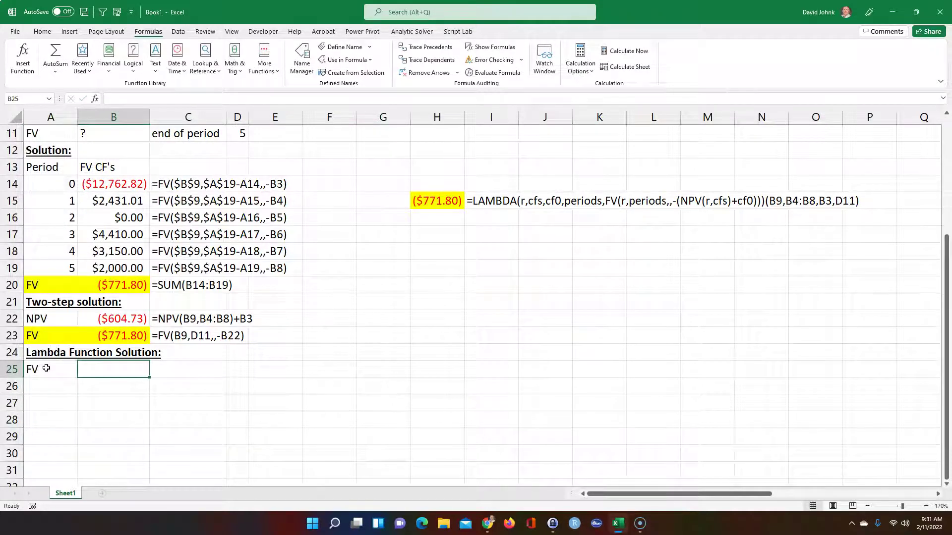
# Enter =nfv(B9,B4:B8,B3,D11) in B25, returning -771.80313
pyautogui.write('=nfv(')
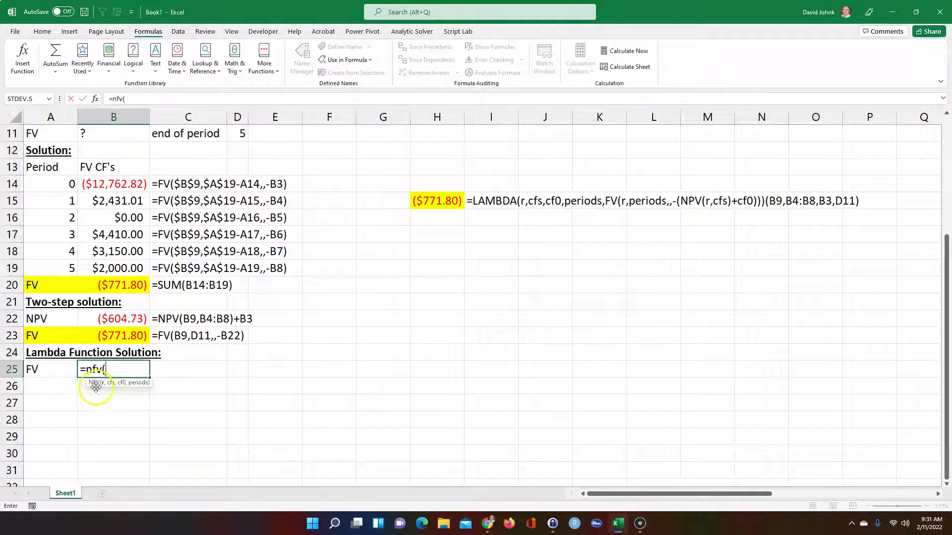
pyautogui.scroll(1, 191, 238)
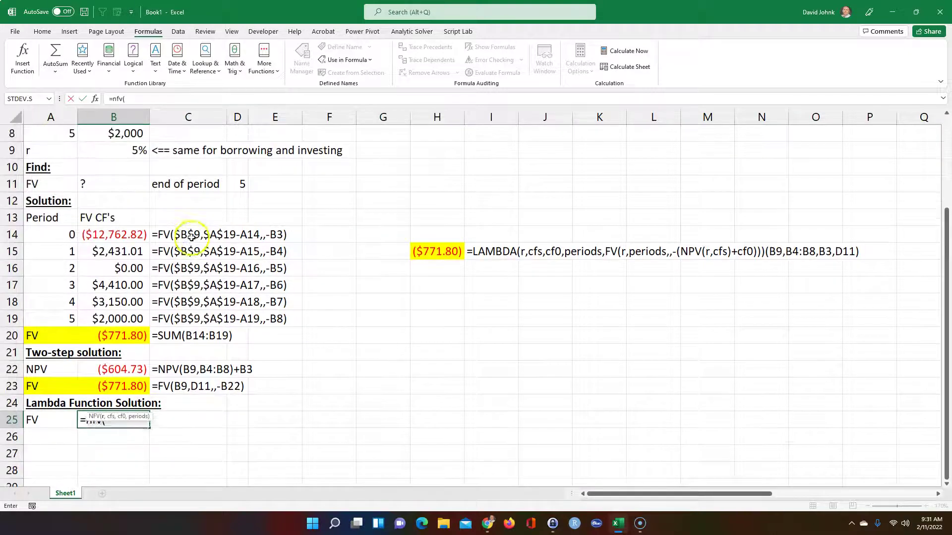
pyautogui.click(124, 151)
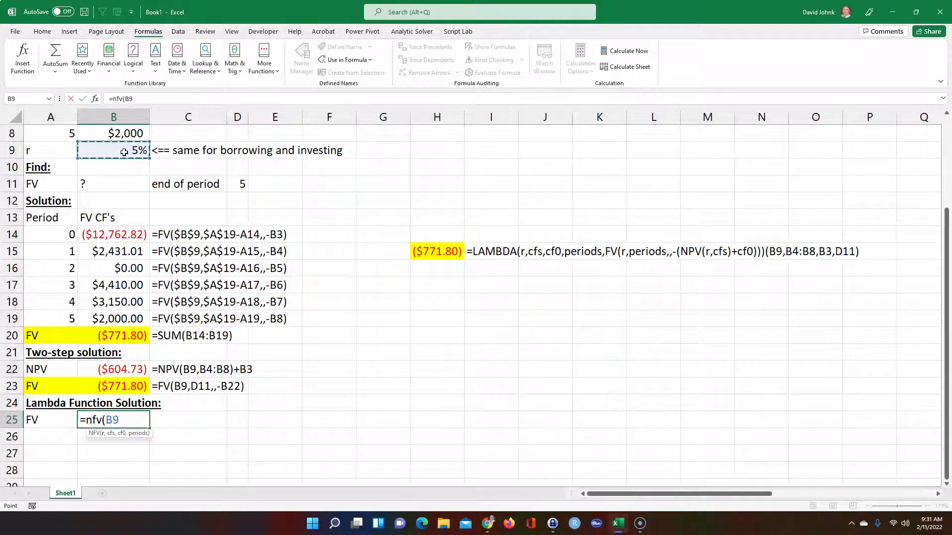
pyautogui.write(',')
pyautogui.scroll(2, 149, 159)
pyautogui.moveTo(127, 133); pyautogui.dragTo(130, 197)
pyautogui.write(',')
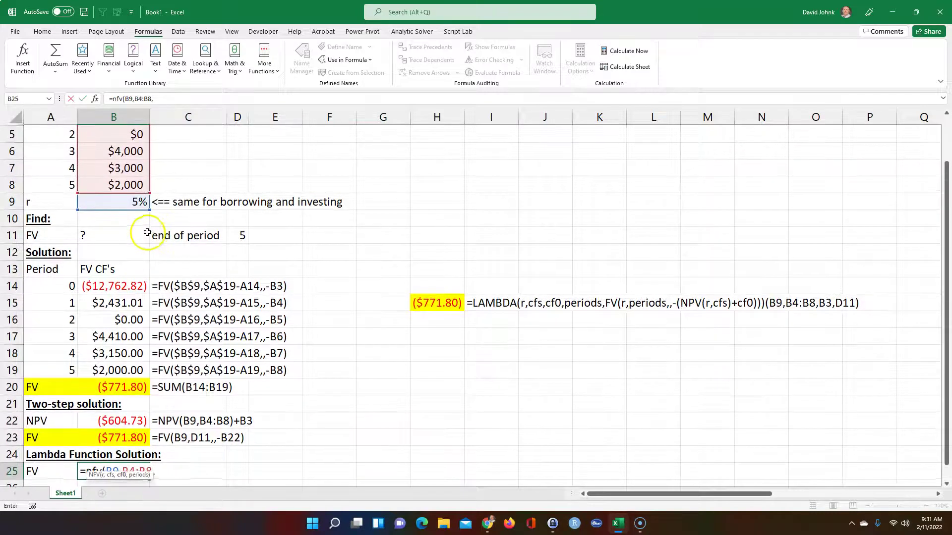
pyautogui.scroll(2, 144, 178)
pyautogui.click(109, 163)
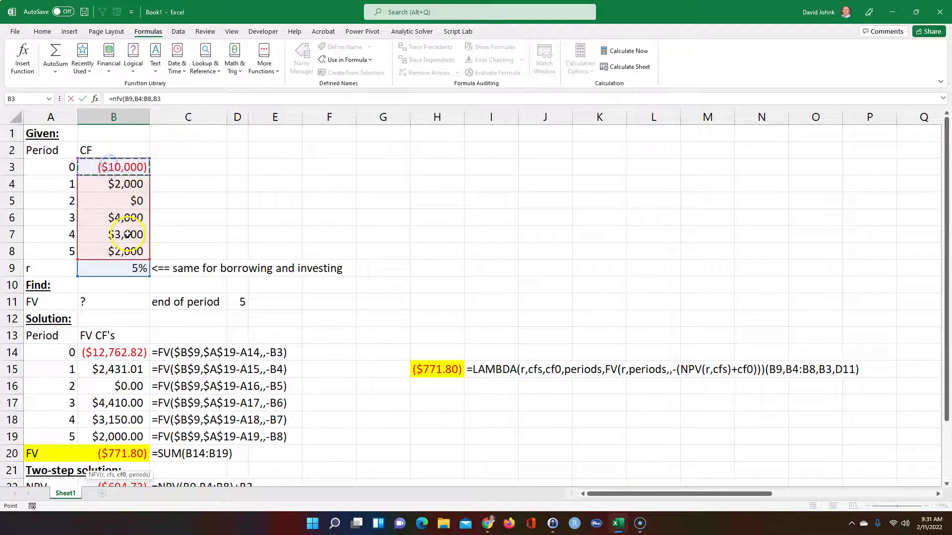
pyautogui.write(',')
pyautogui.scroll(-1, 150, 288)
pyautogui.click(241, 268)
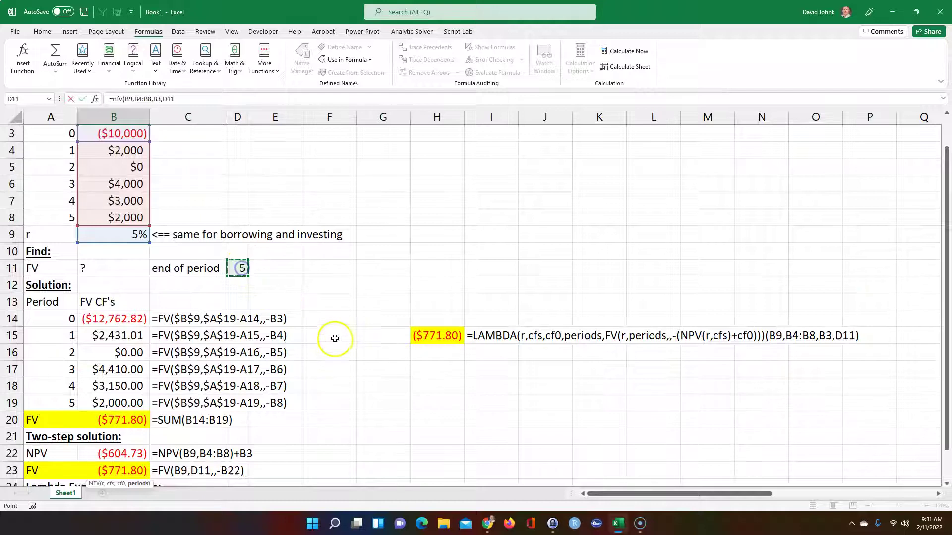
pyautogui.scroll(-1, 334, 335)
pyautogui.press('Return')
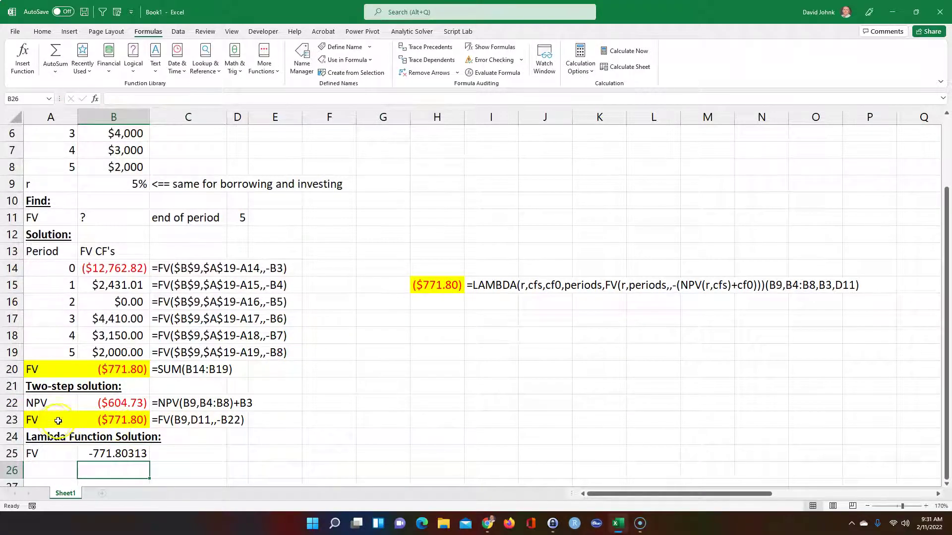
# Apply row 23's yellow highlight to A25:B25 with Format Painter
pyautogui.moveTo(58, 421); pyautogui.dragTo(104, 421)
pyautogui.click(55, 32)
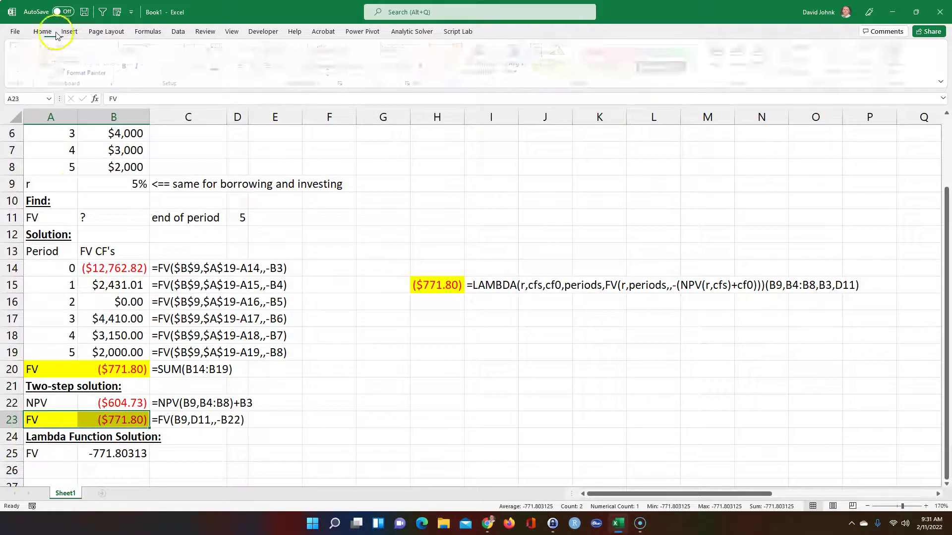
pyautogui.click(44, 454)
pyautogui.moveTo(33, 420); pyautogui.dragTo(112, 420)
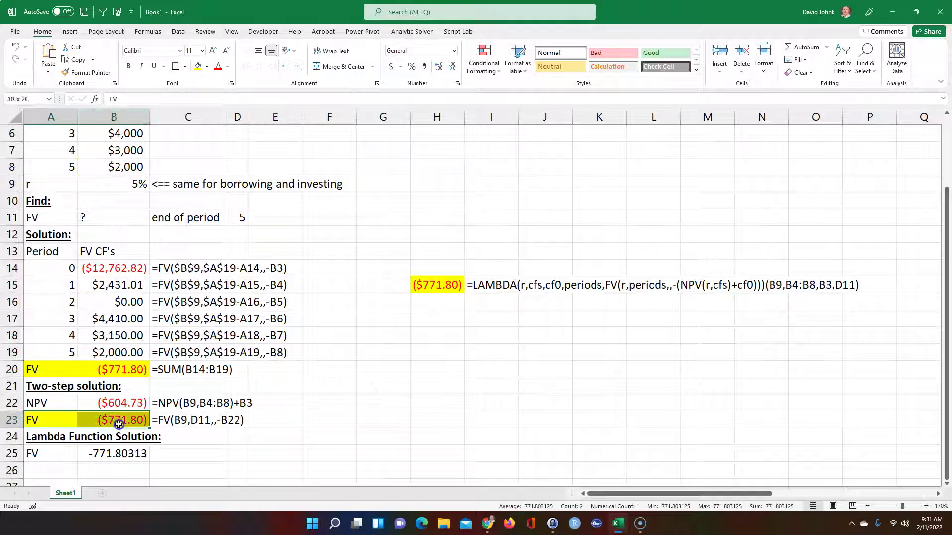
pyautogui.click(85, 72)
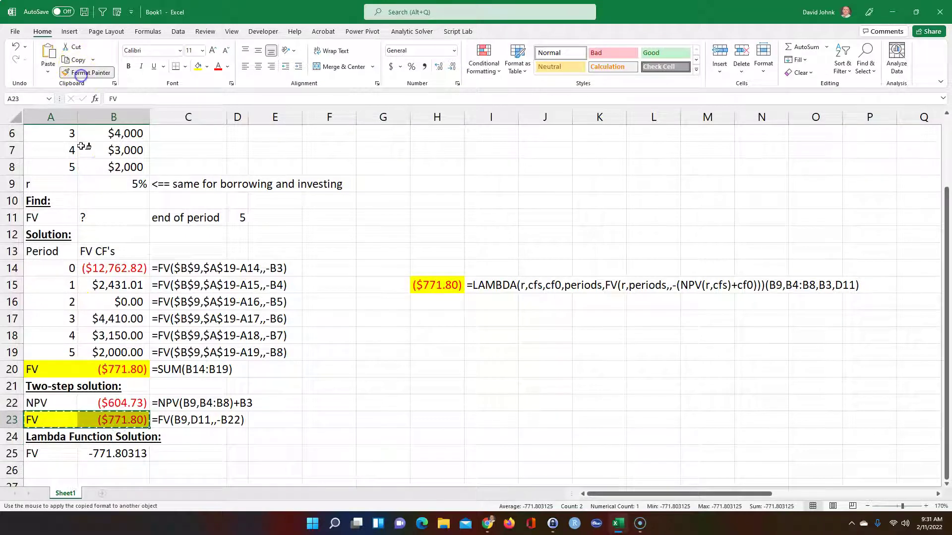
pyautogui.click(34, 452)
# Copy the formula text from C23 into C25, showing =NFV(B9,B4:B8,B3,D11)
pyautogui.click(181, 420)
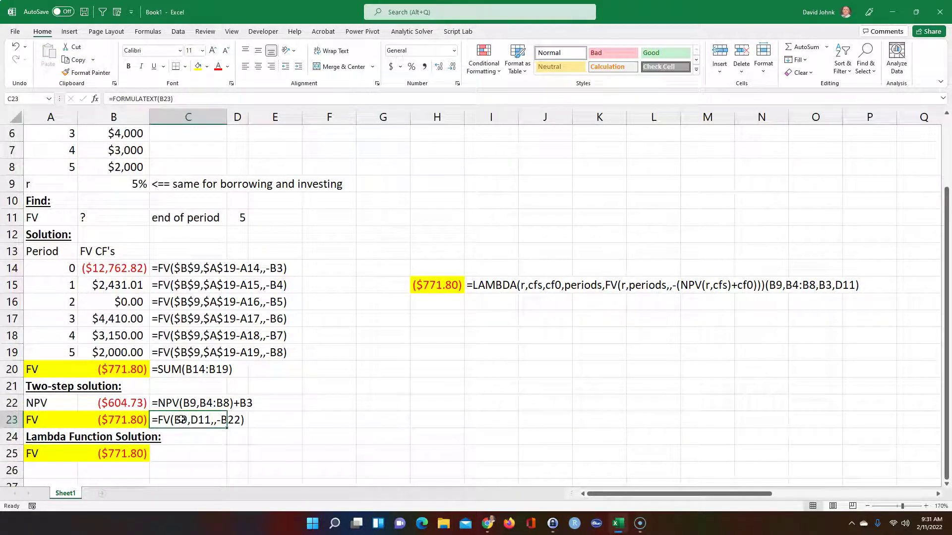
pyautogui.hotkey('ctrl', 'c')
pyautogui.click(187, 453)
pyautogui.hotkey('ctrl', 'v')
pyautogui.click(353, 447)
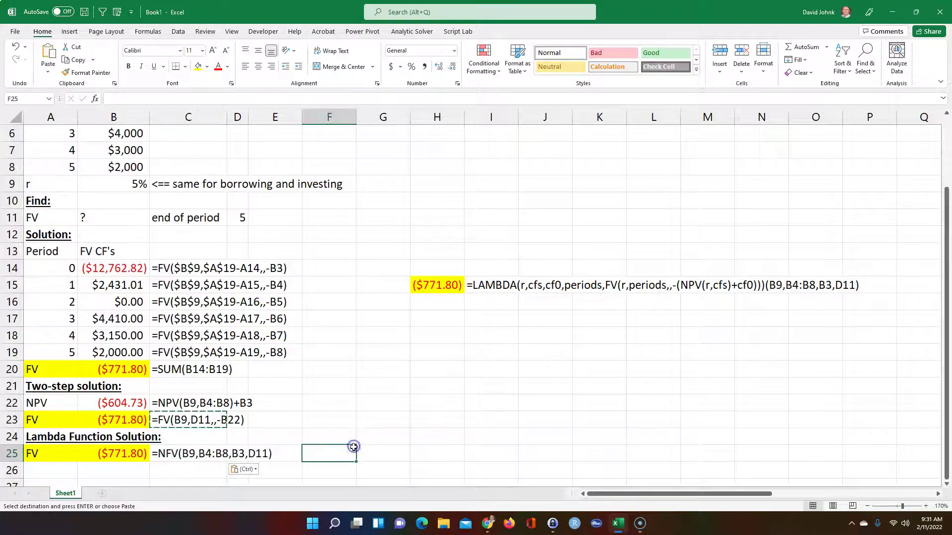
pyautogui.click(428, 400)
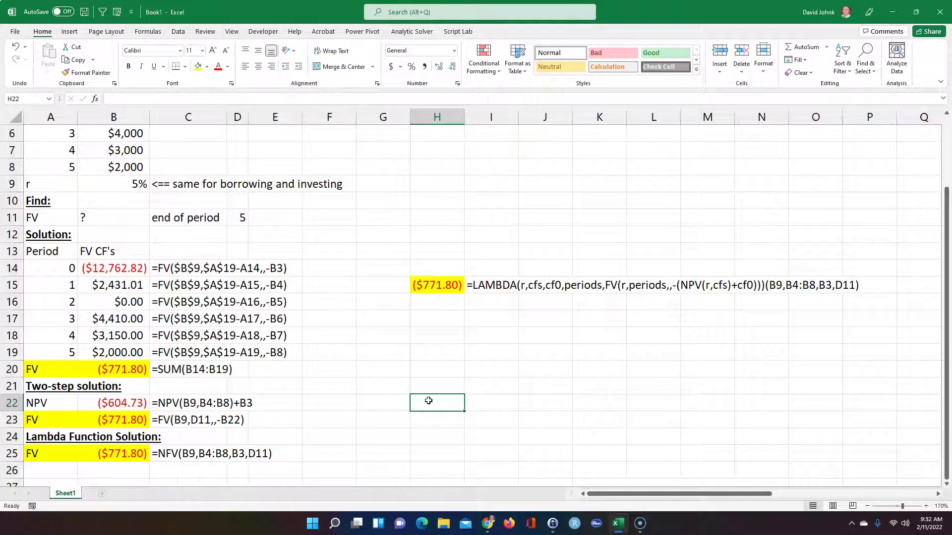
pyautogui.scroll(2, 428, 401)
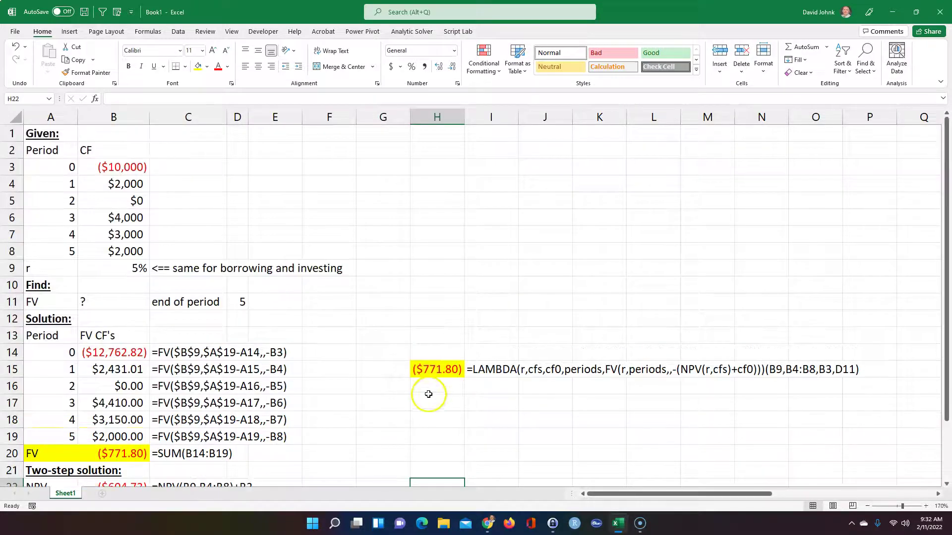
pyautogui.scroll(-1, 427, 394)
pyautogui.scroll(-1, 394, 381)
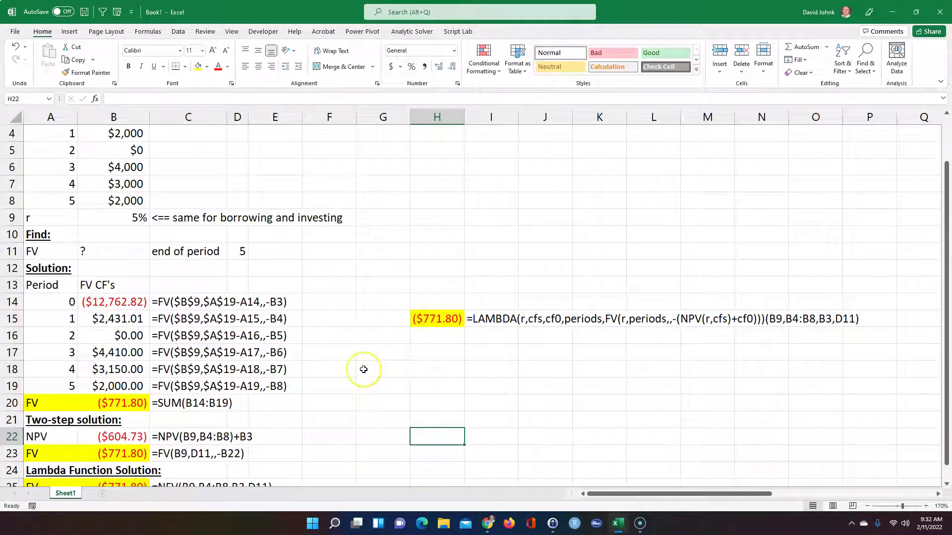
pyautogui.scroll(1, 364, 365)
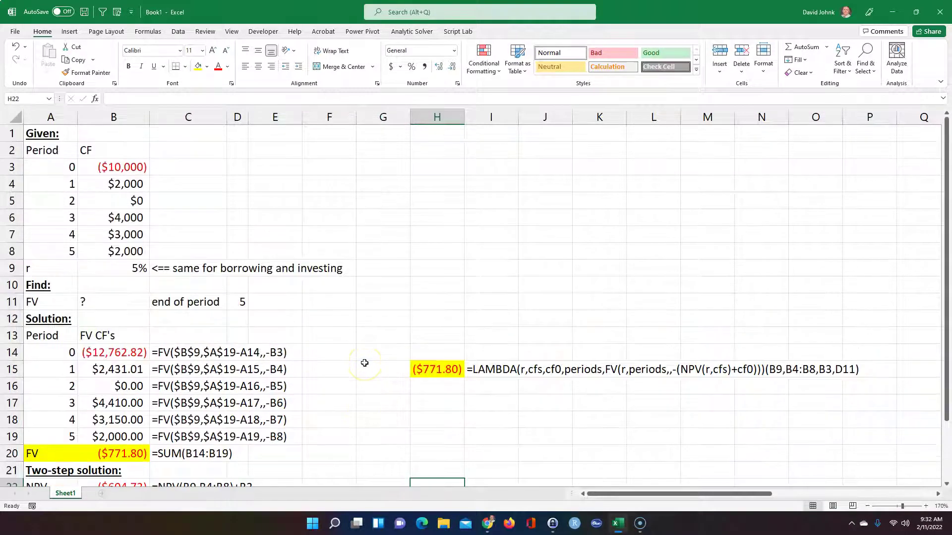
pyautogui.scroll(-2, 362, 354)
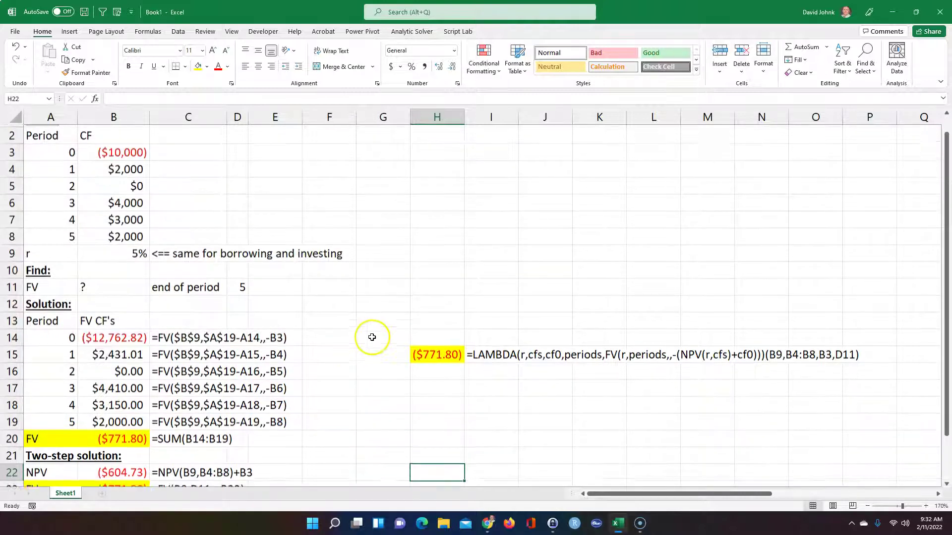
pyautogui.scroll(-2, 361, 350)
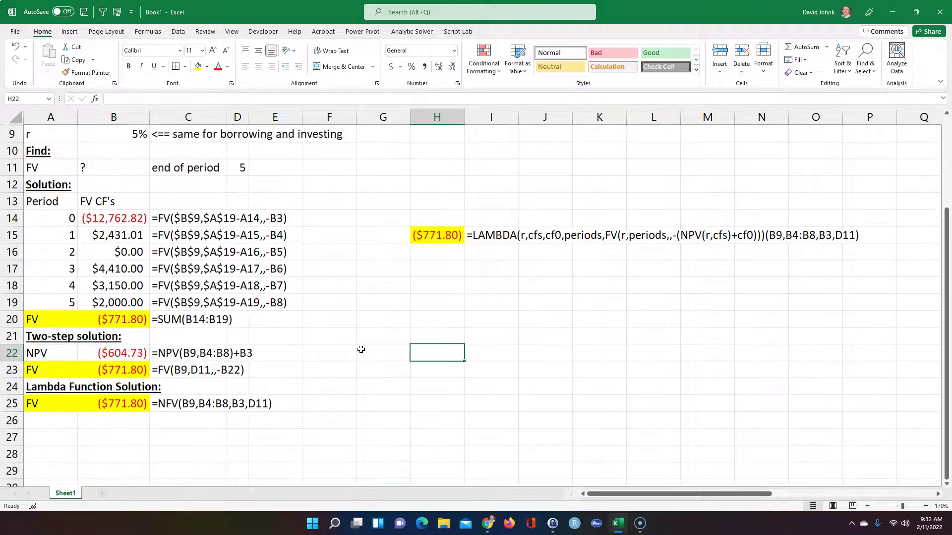
pyautogui.scroll(1, 361, 349)
pyautogui.scroll(1, 361, 349)
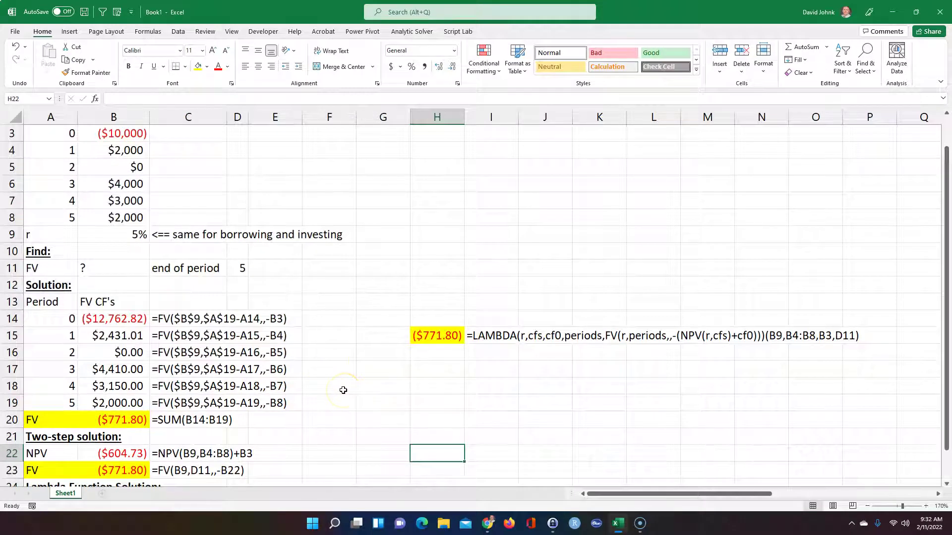
pyautogui.scroll(-1, 365, 340)
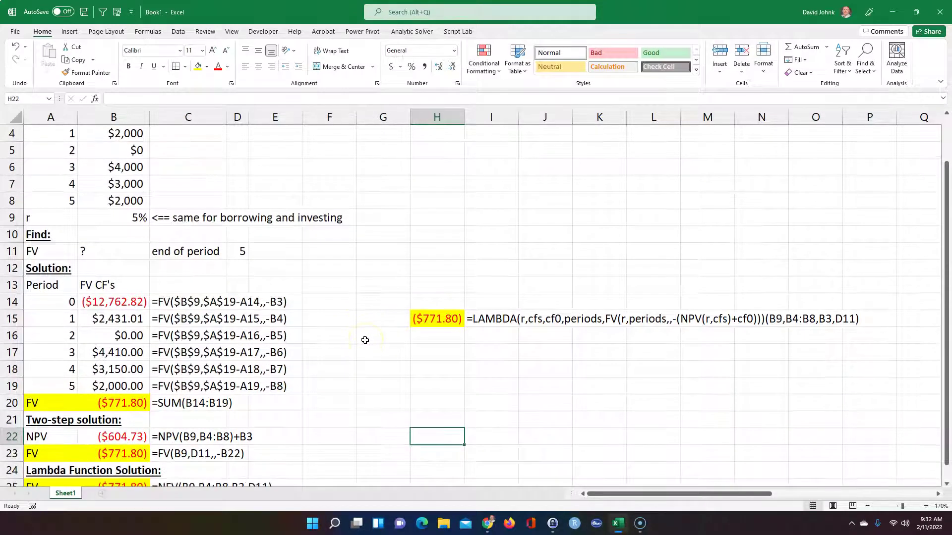
pyautogui.click(493, 323)
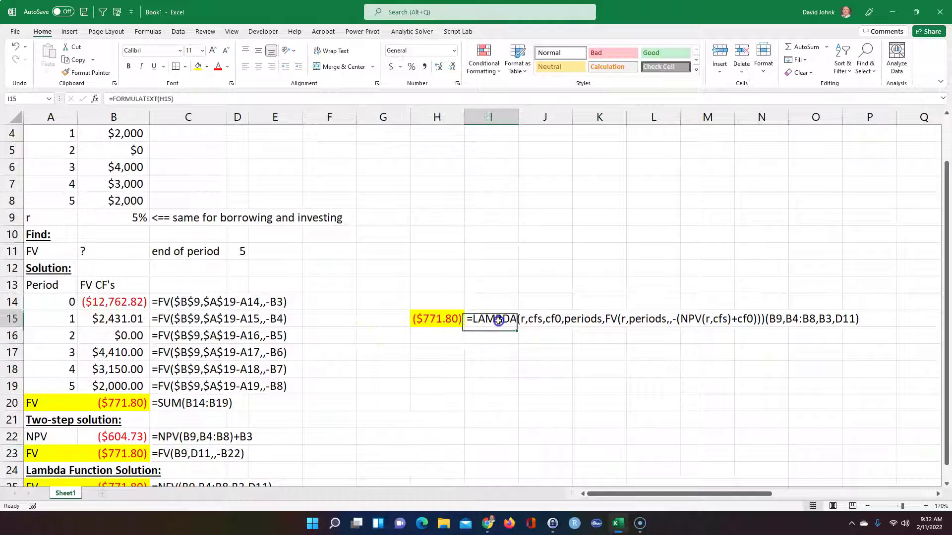
pyautogui.click(490, 338)
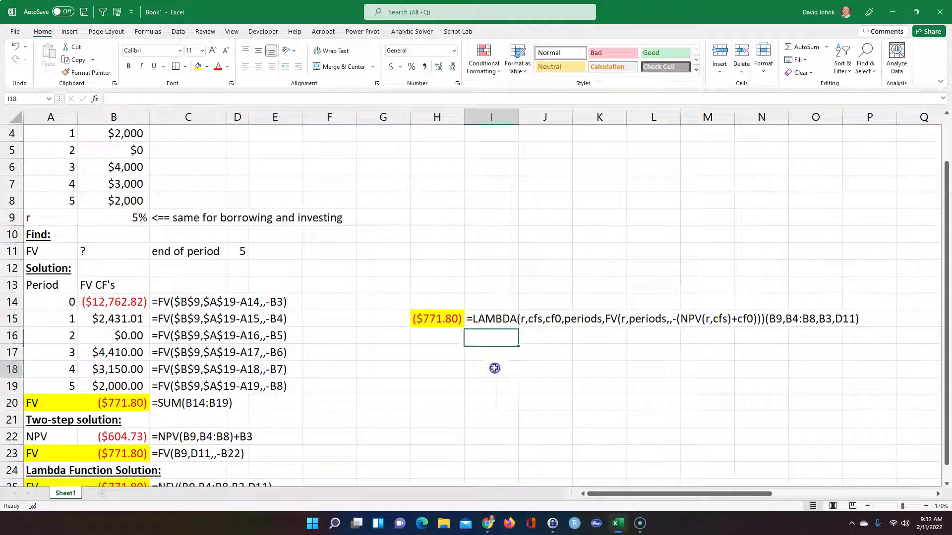
pyautogui.click(374, 377)
pyautogui.click(431, 319)
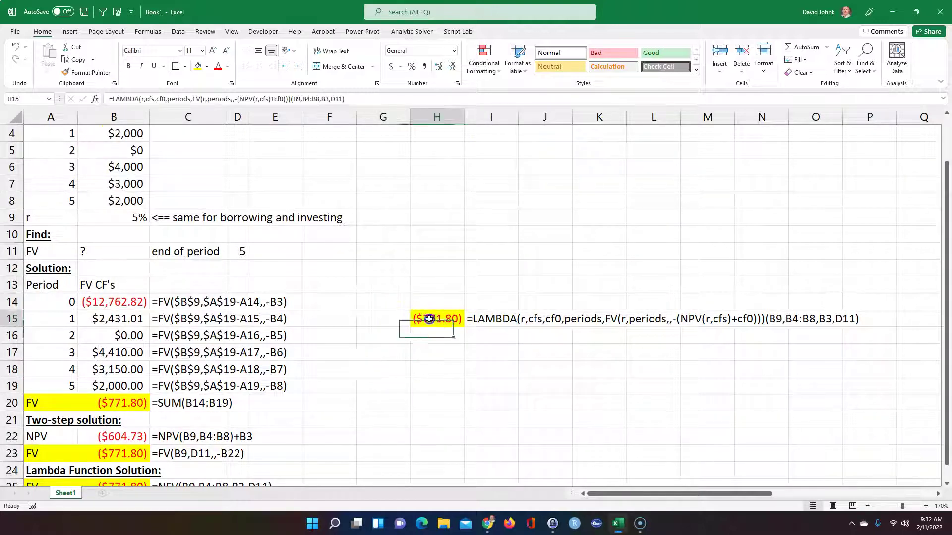
pyautogui.scroll(-1, 128, 419)
pyautogui.moveTo(44, 437); pyautogui.dragTo(117, 436)
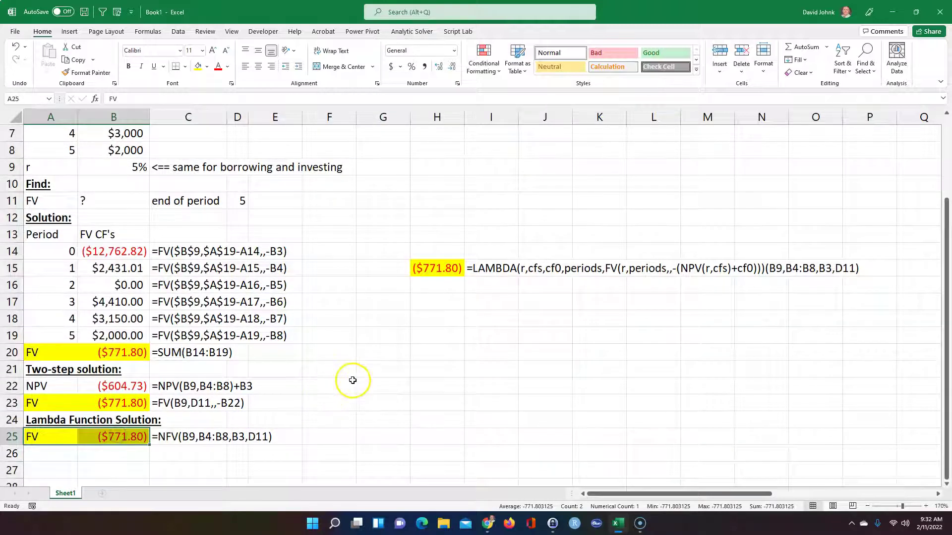
pyautogui.click(394, 359)
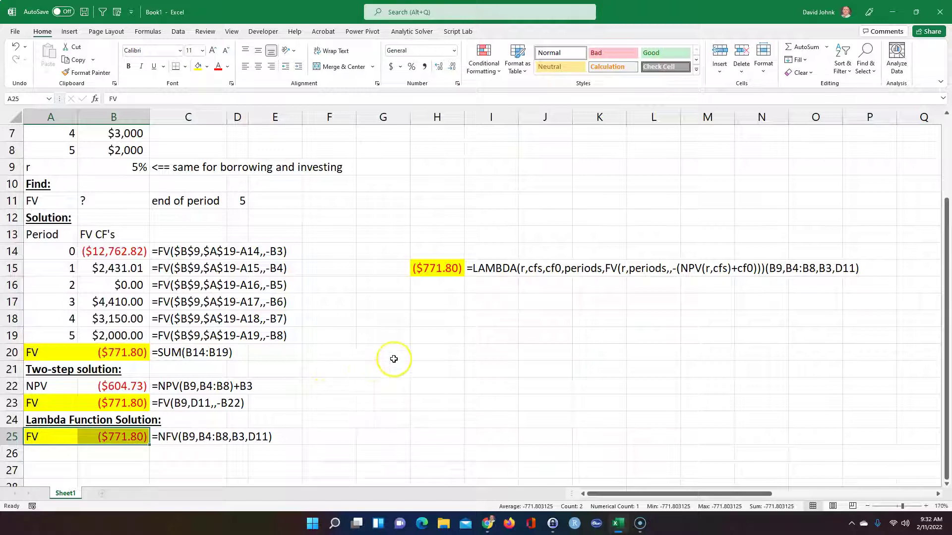
pyautogui.scroll(2, 394, 359)
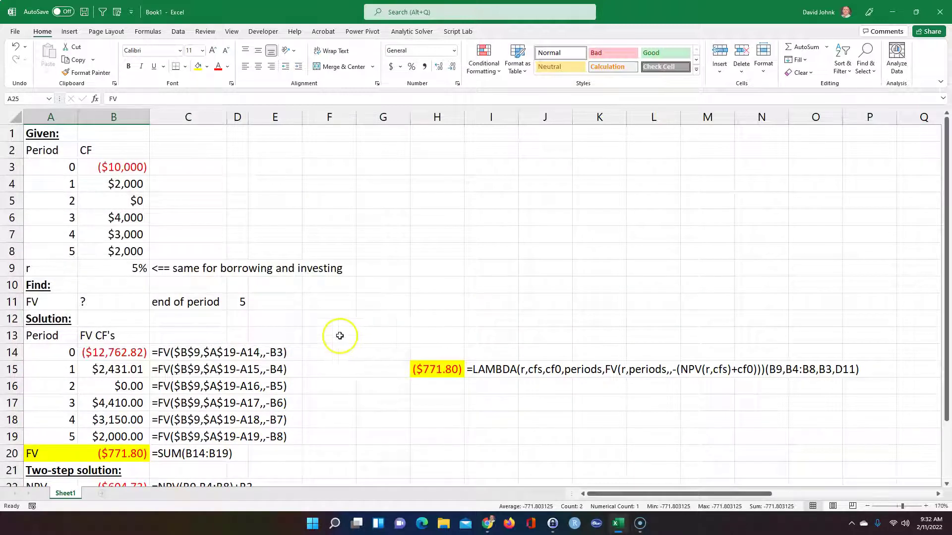